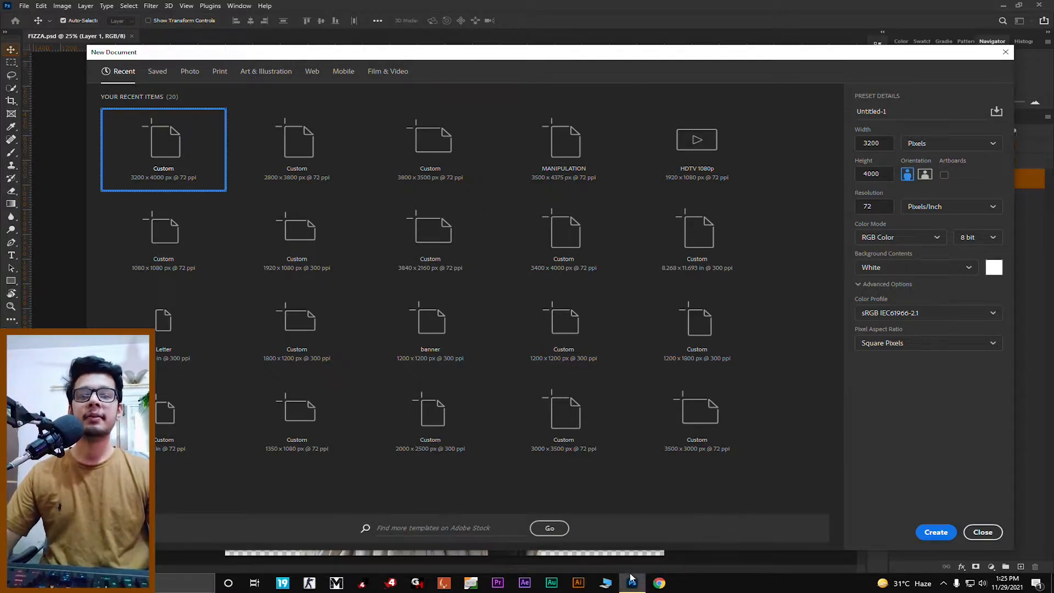
- Open the original photo IMG_4109 from the color grading folder on the Desktop in the Photos viewer
click(607, 582)
click(33, 70)
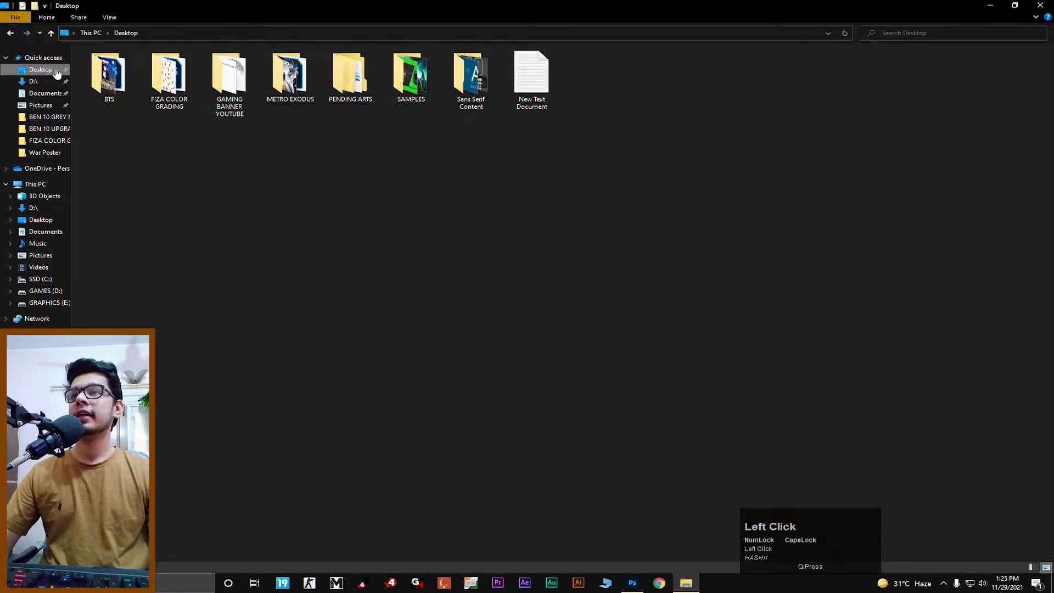
double_click(176, 83)
double_click(229, 74)
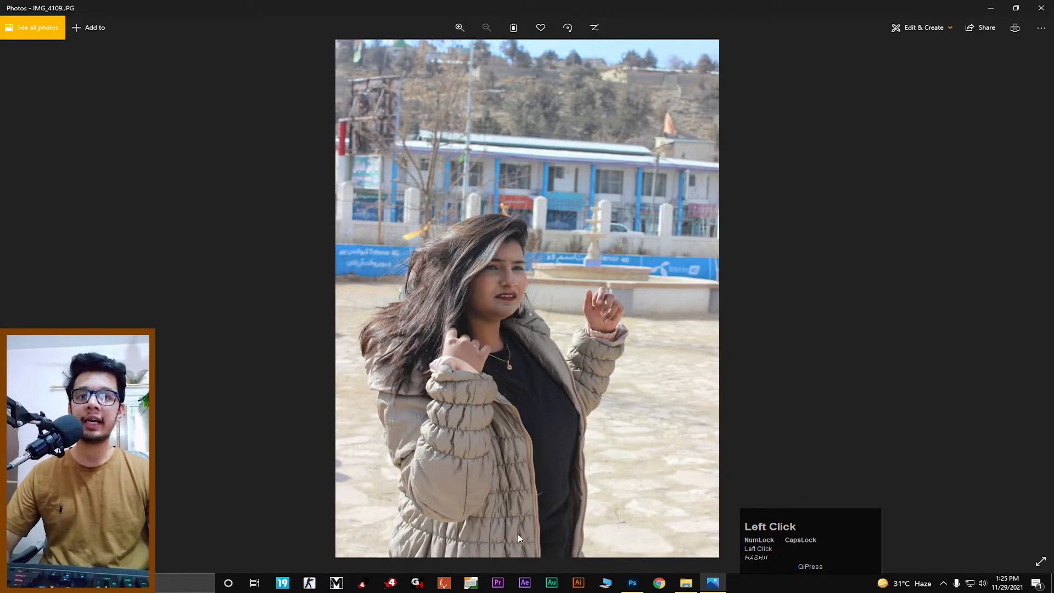
- Examine the model's jacket, face, hair and the building background in the original photo up close, and close the viewer
scroll(429, 390, up, 5)
drag(439, 389, 553, 176)
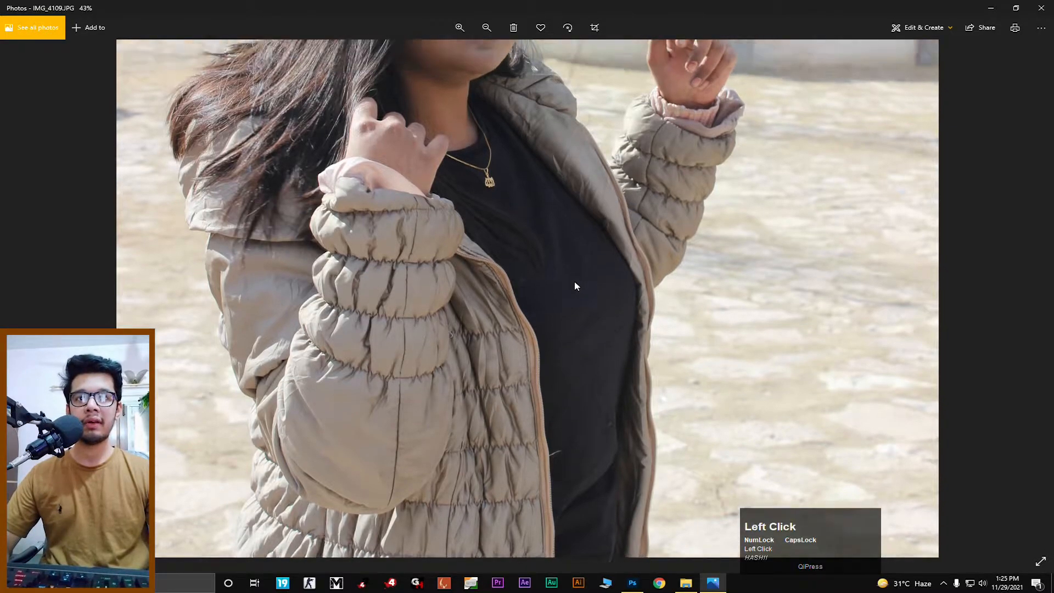
drag(574, 285, 561, 422)
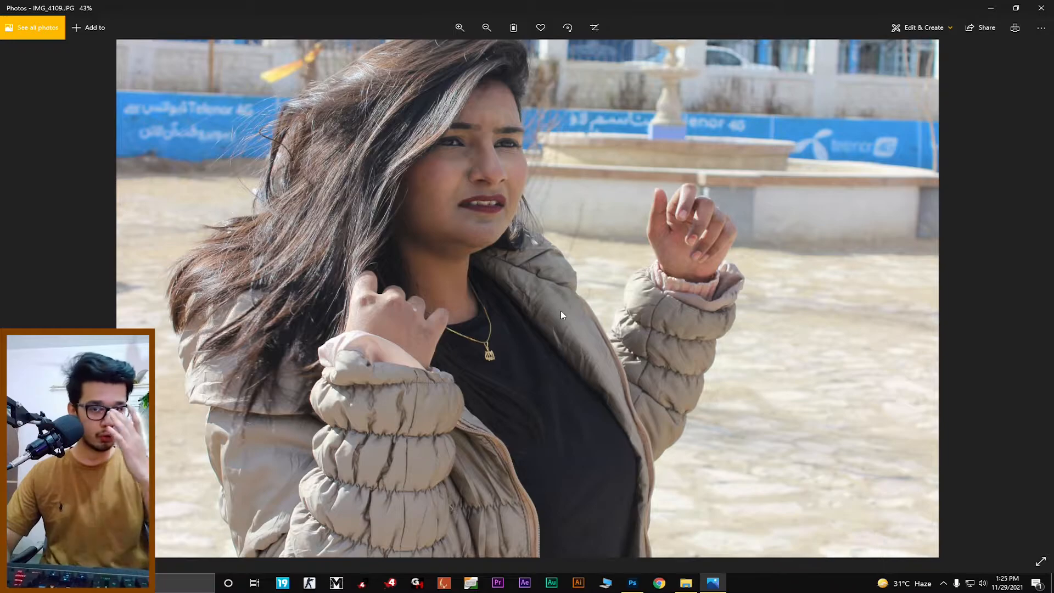
drag(547, 214, 341, 265)
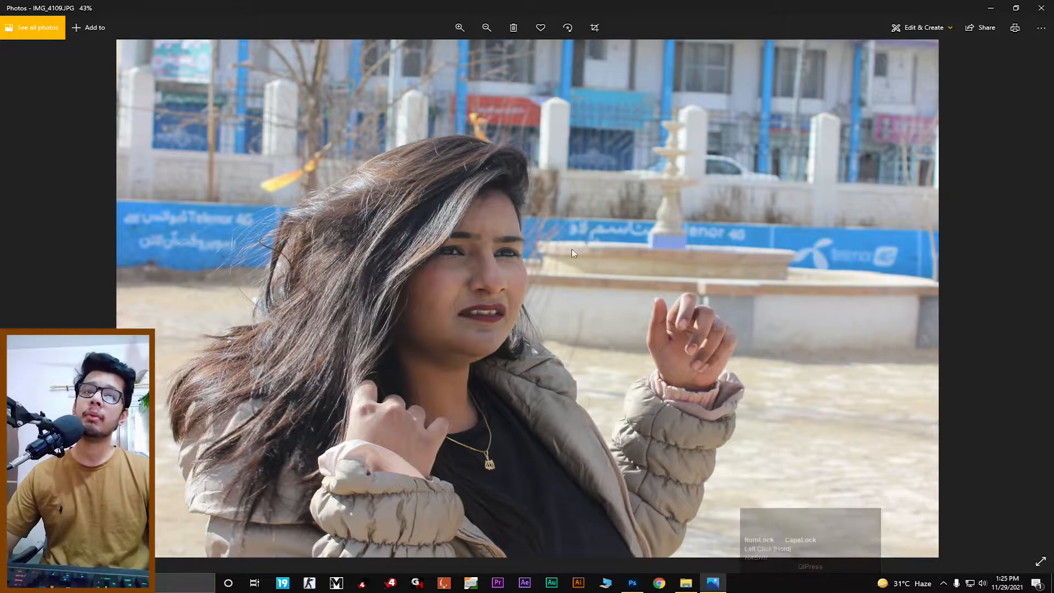
drag(580, 290, 394, 244)
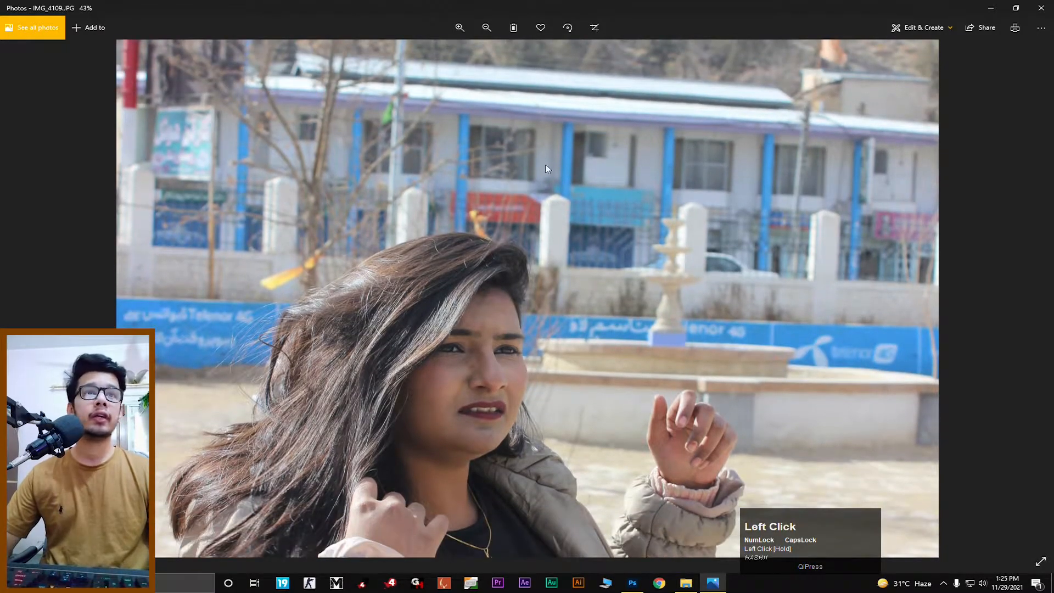
scroll(832, 326, down, 5)
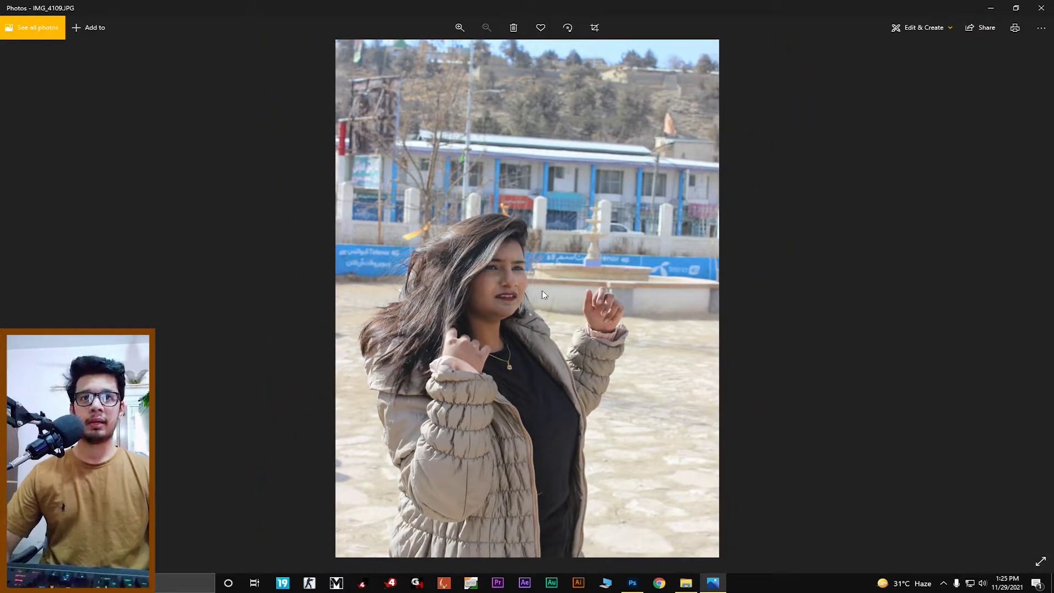
scroll(543, 295, down, 1)
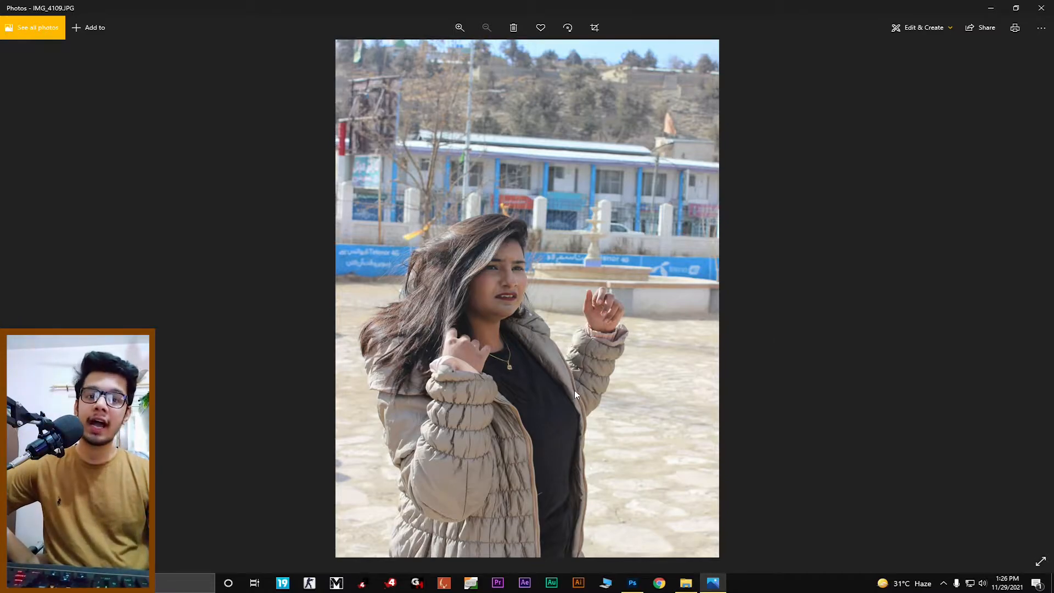
click(1041, 8)
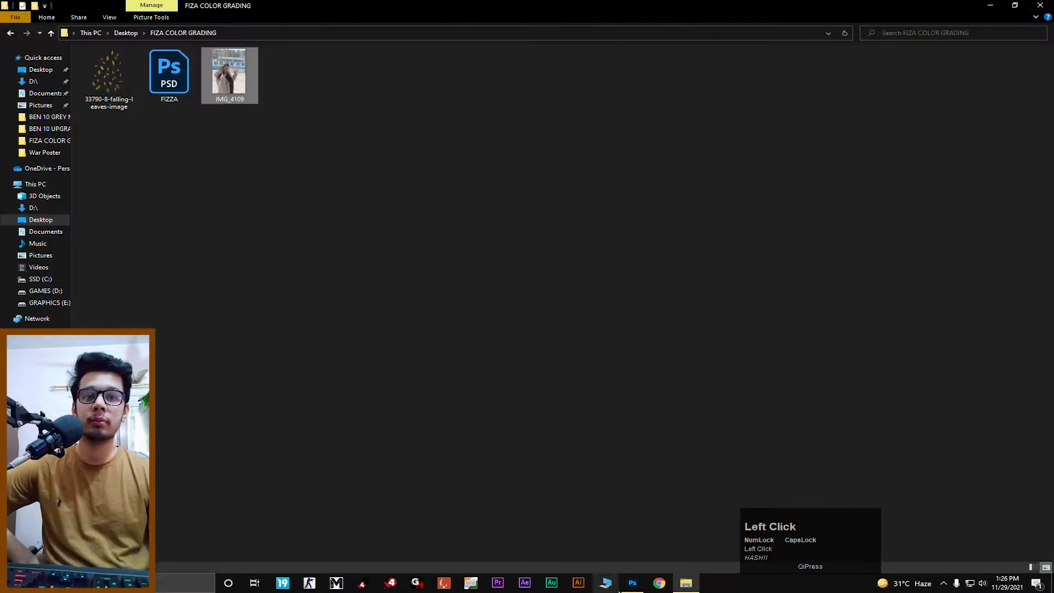
- Switch to Photoshop, create a blank white 3200 x 4000 px document at 72 pixels/inch, and close it
click(632, 583)
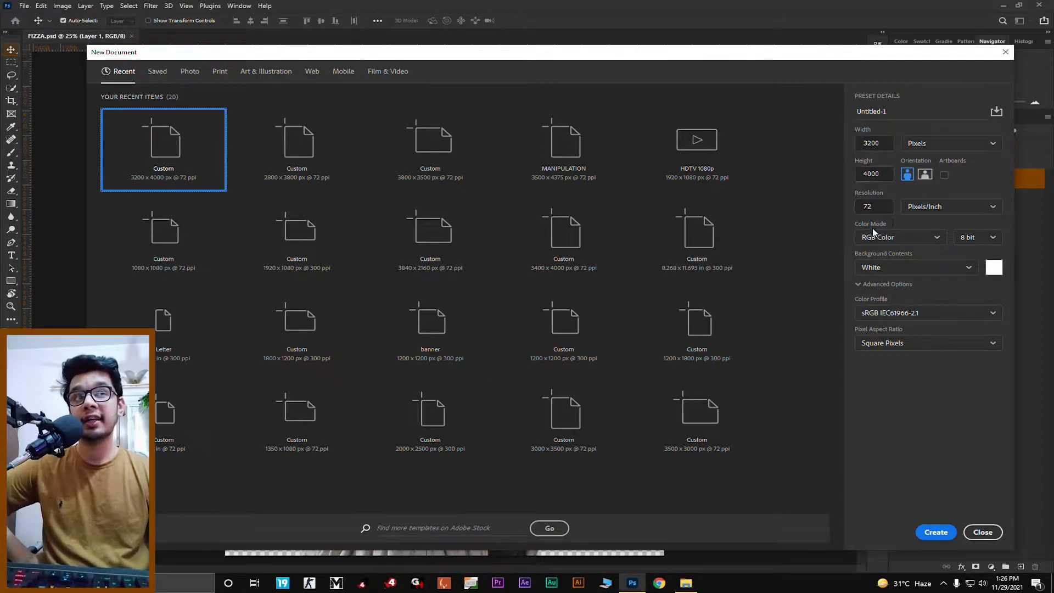
click(937, 536)
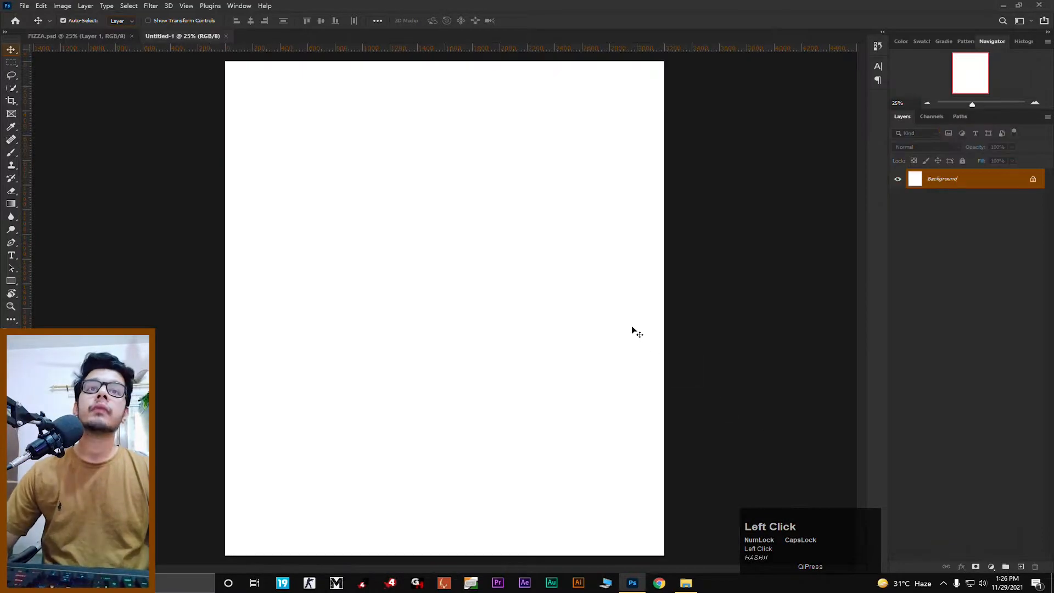
click(225, 35)
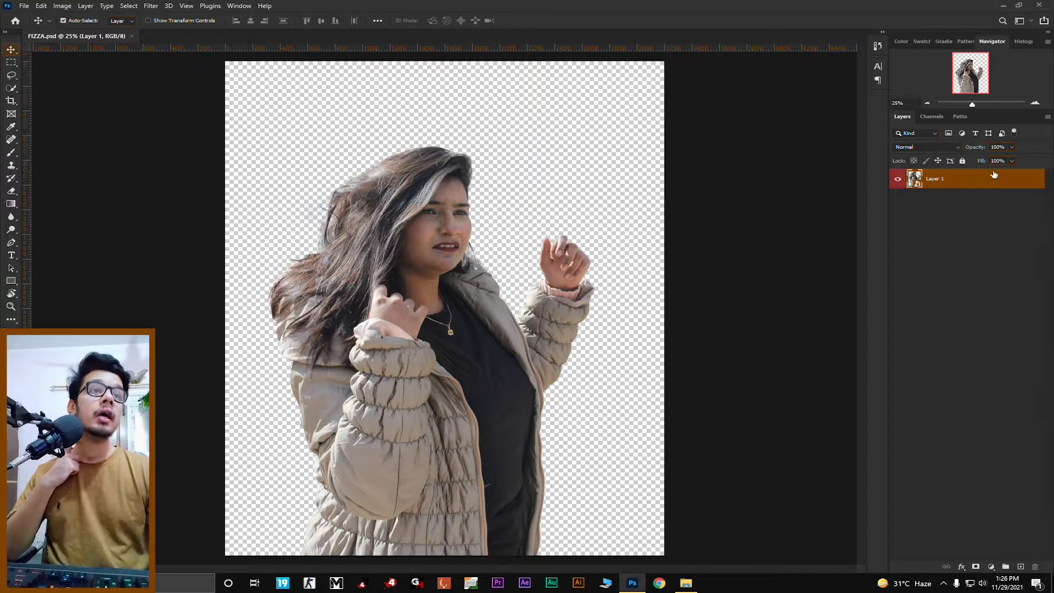
- Rename the model cutout layer with the model's first name and save the document
double_click(944, 180)
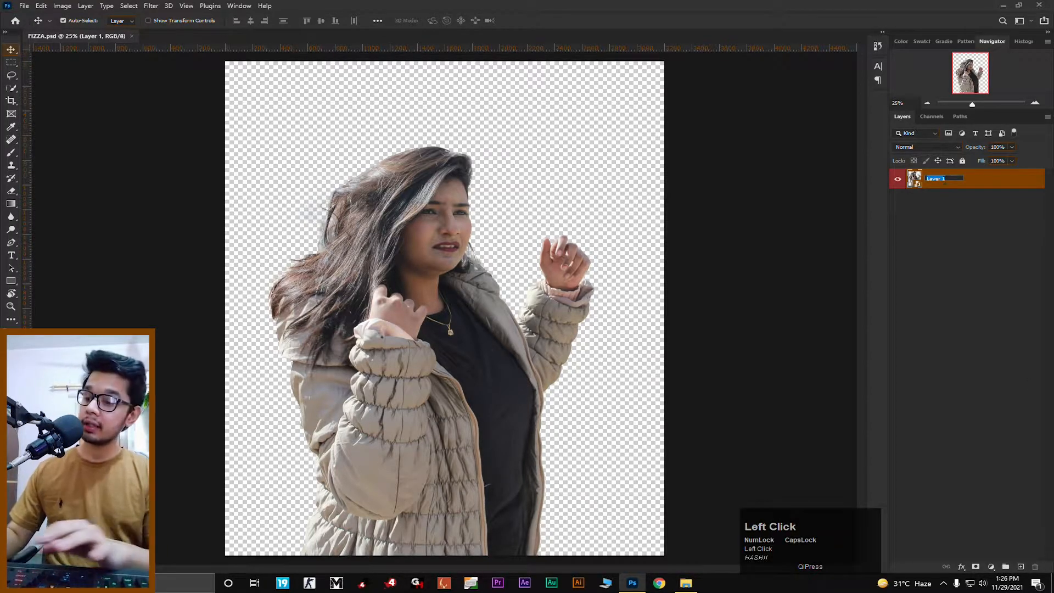
text(FIZZA)
key(Return)
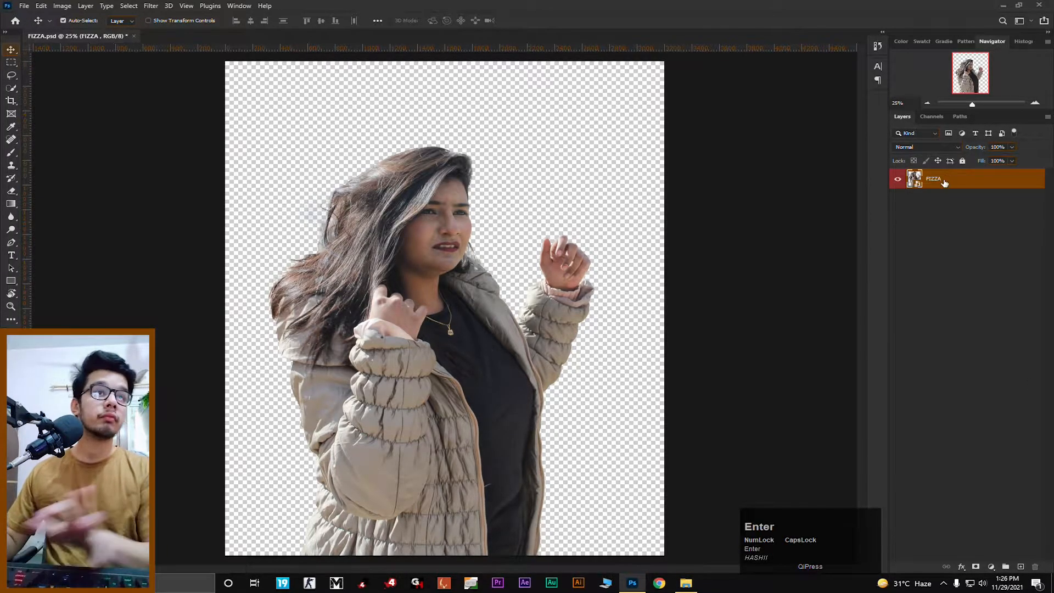
key(ctrl+s)
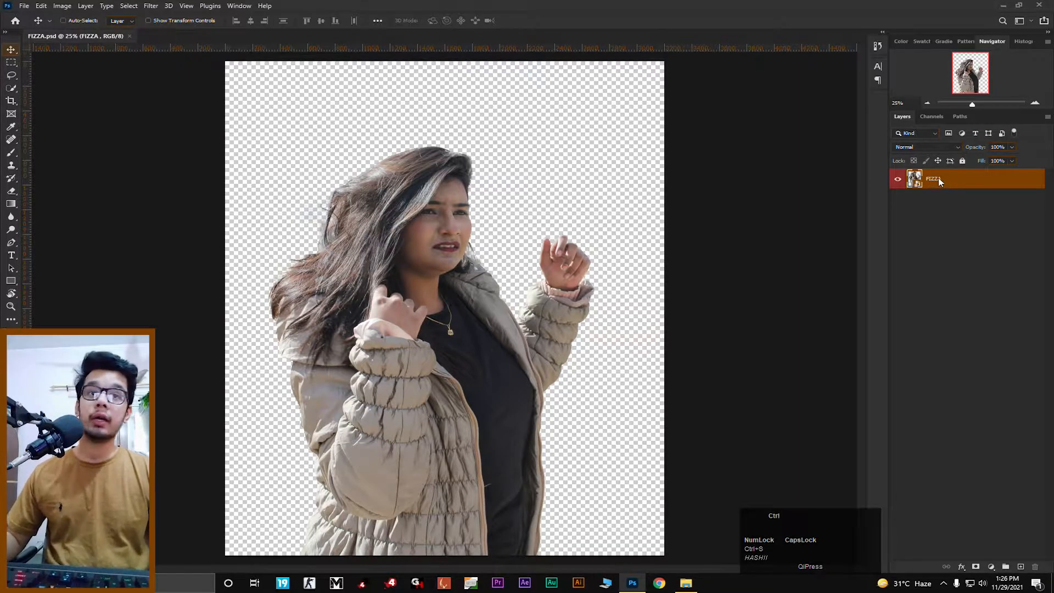
- Start placing an embedded image and browse to EDITING GRAPHICS > MANIPULATION PSD GRAPHICS on the GRAPHICS (E:) drive
click(27, 6)
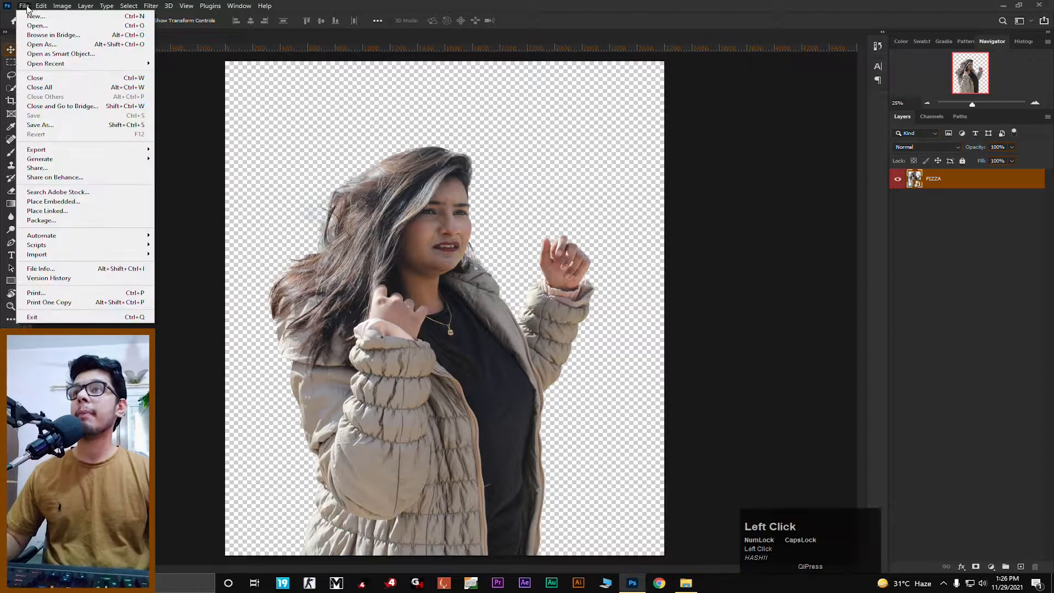
click(81, 199)
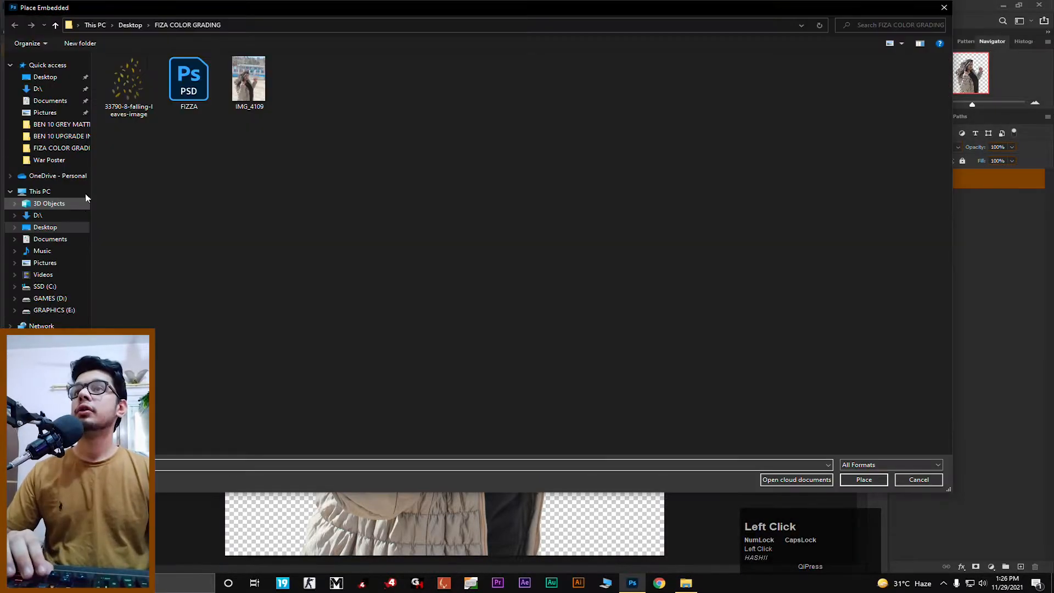
click(68, 192)
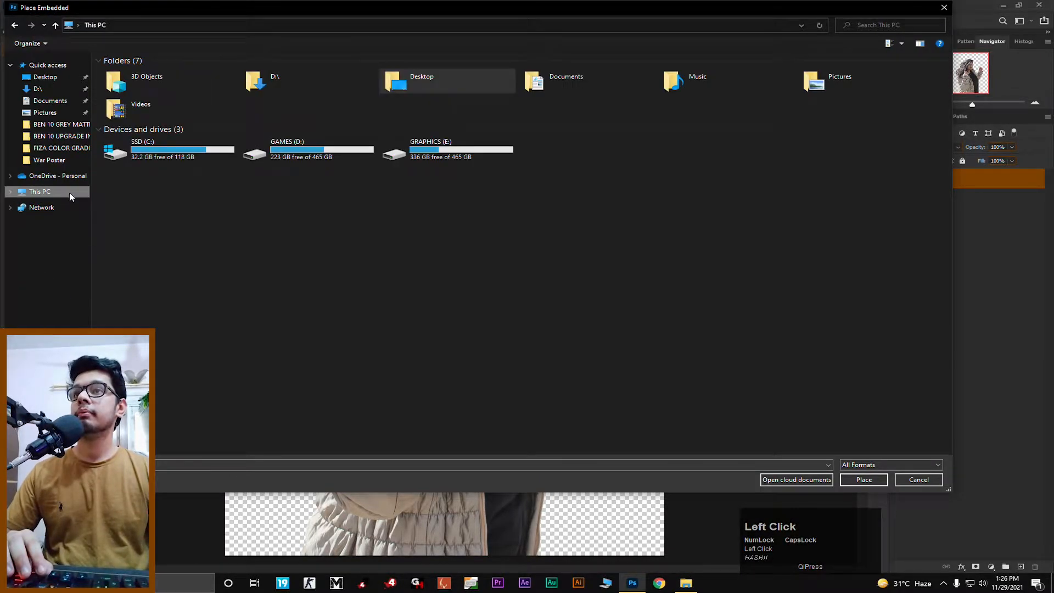
double_click(439, 141)
double_click(159, 70)
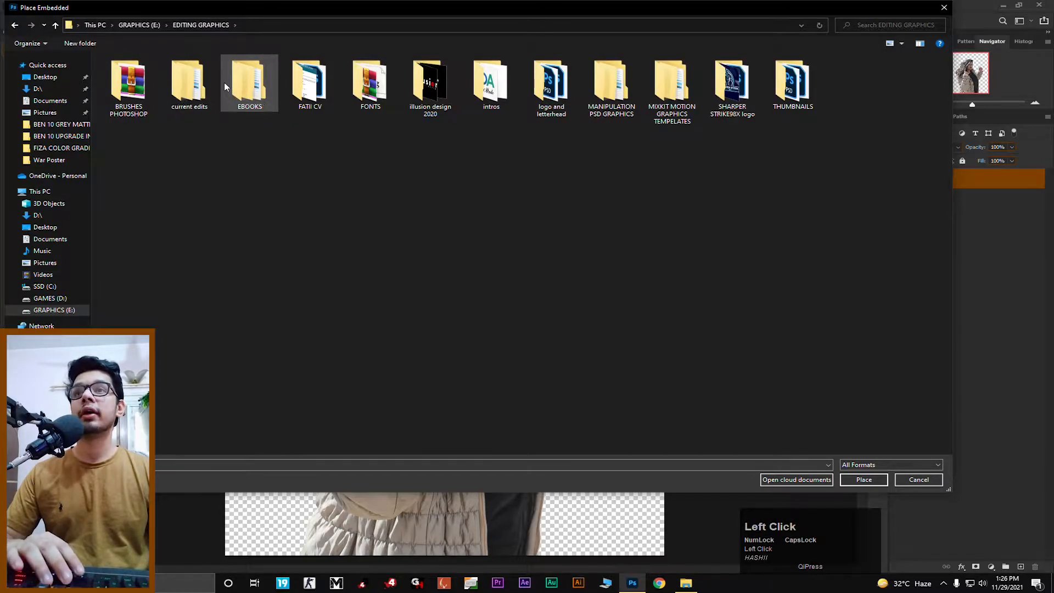
double_click(188, 83)
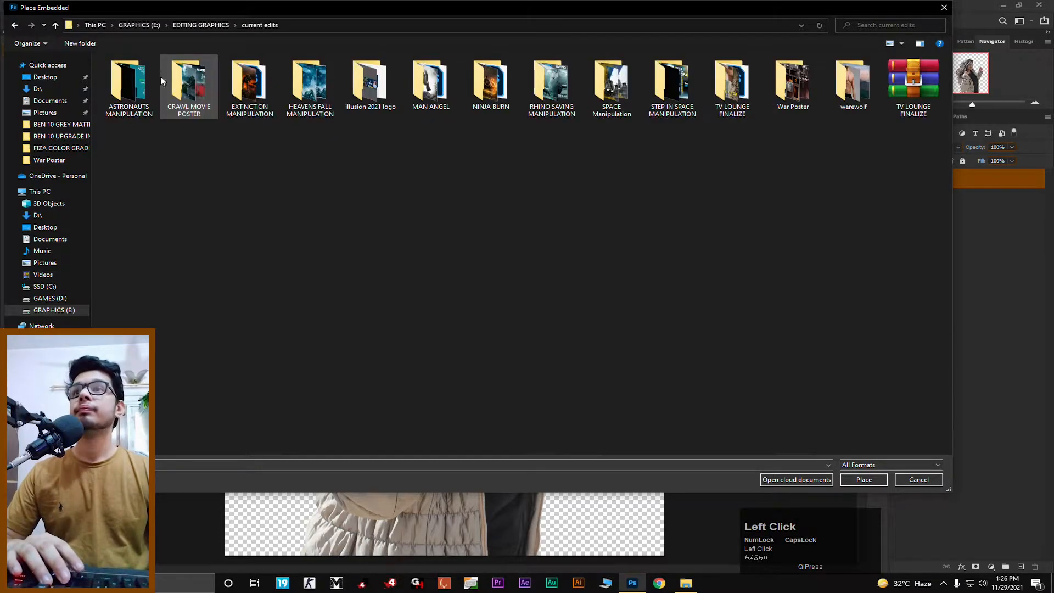
click(15, 25)
key(Right)
key(Right)
key(Right)
key(Right)
key(Right)
key(Right)
key(Right)
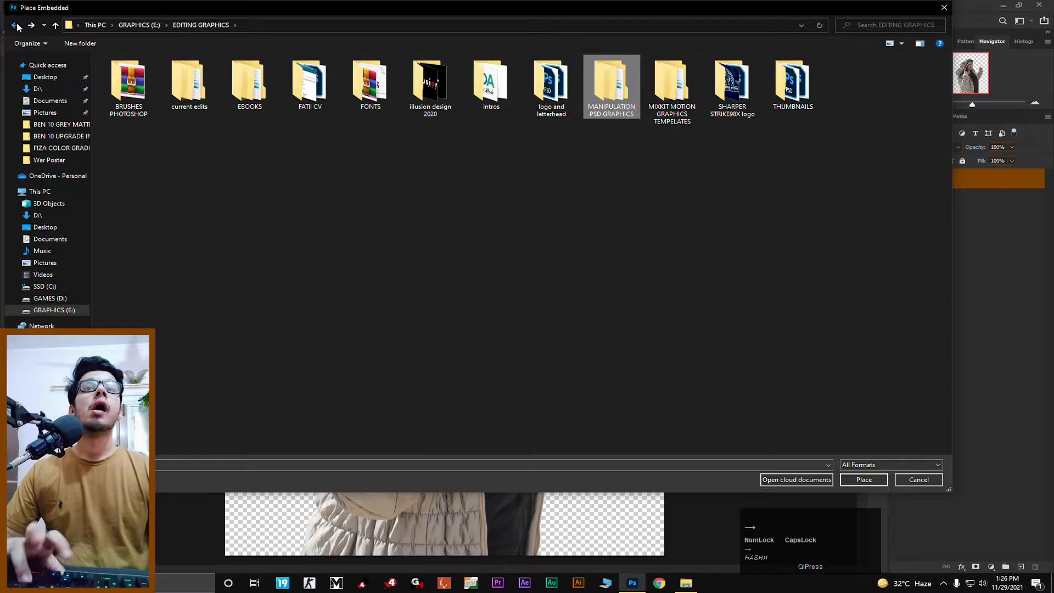
key(Return)
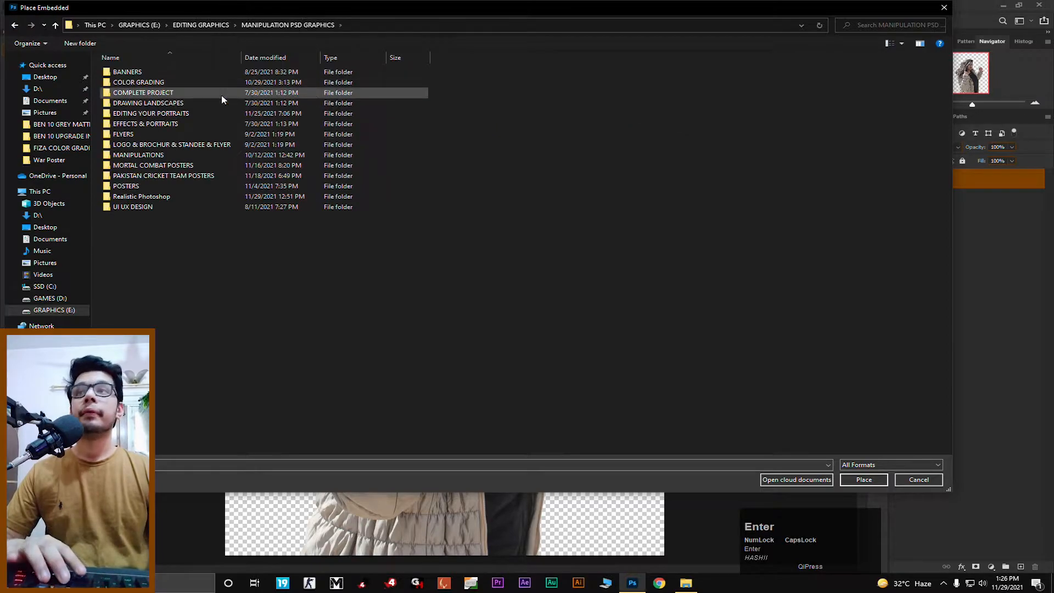
- Place the brown dried-plant Unsplash photo from the color grading project folder inside EDITING YOUR PORTRAITS
double_click(176, 113)
double_click(173, 72)
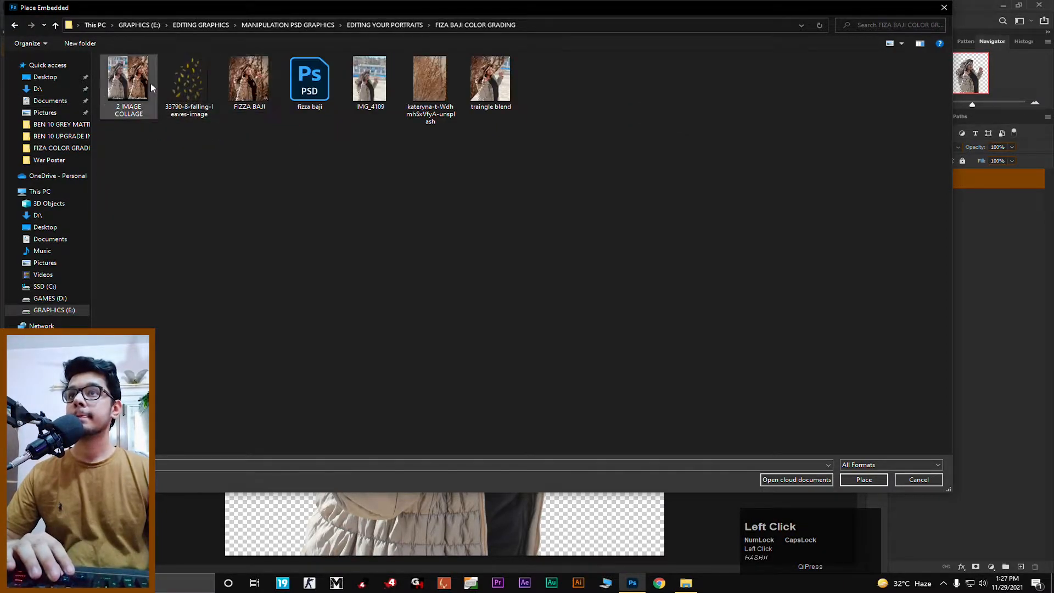
click(431, 89)
key(Return)
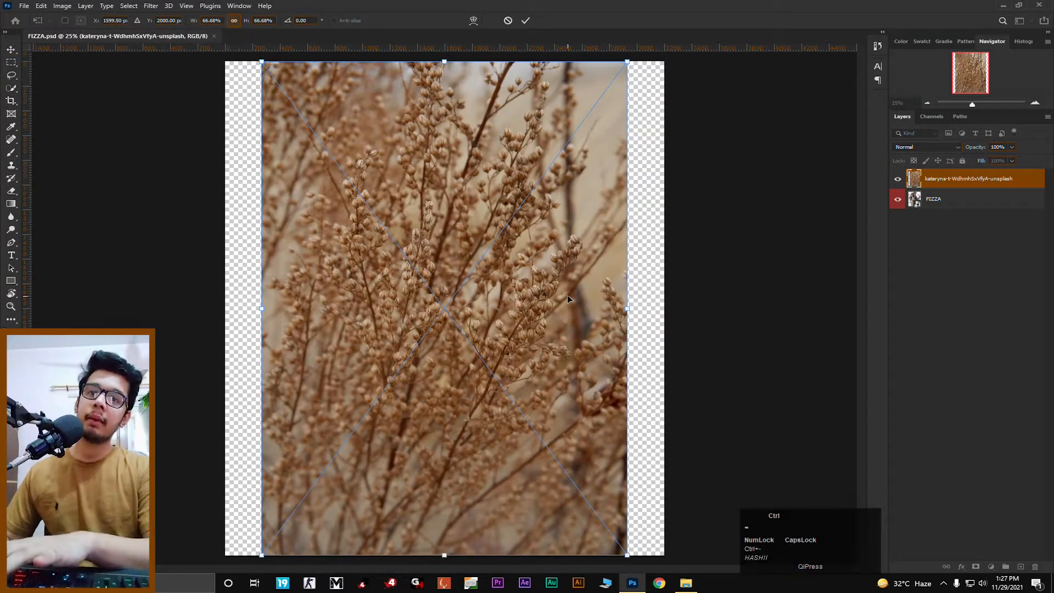
- Scale the placed plant photo up from its center to cover the whole canvas, and move its layer below the model layer
key(ctrl+minus)
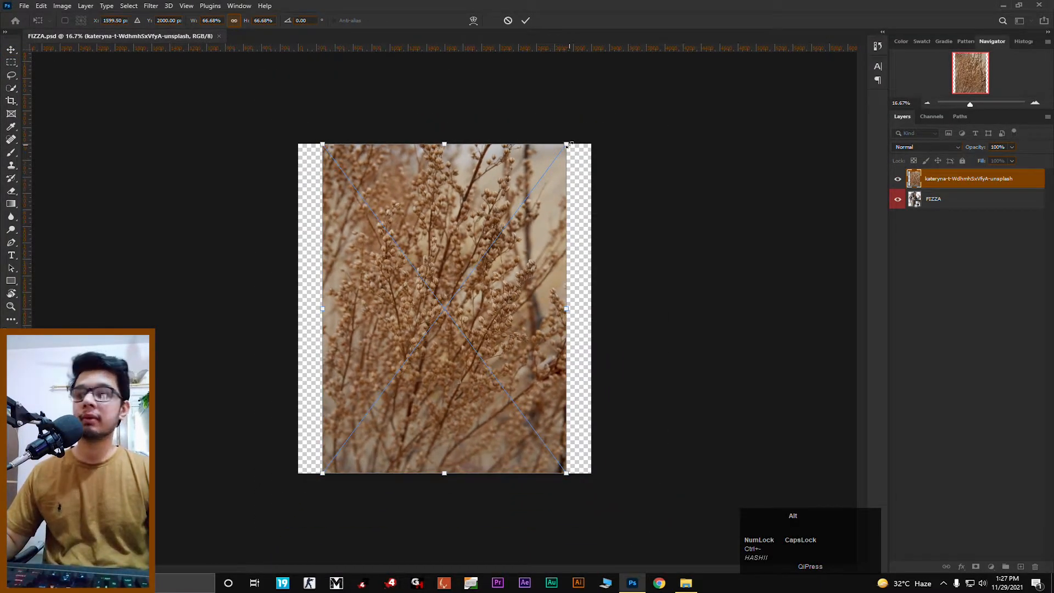
drag(569, 145, 629, 134)
key(Return)
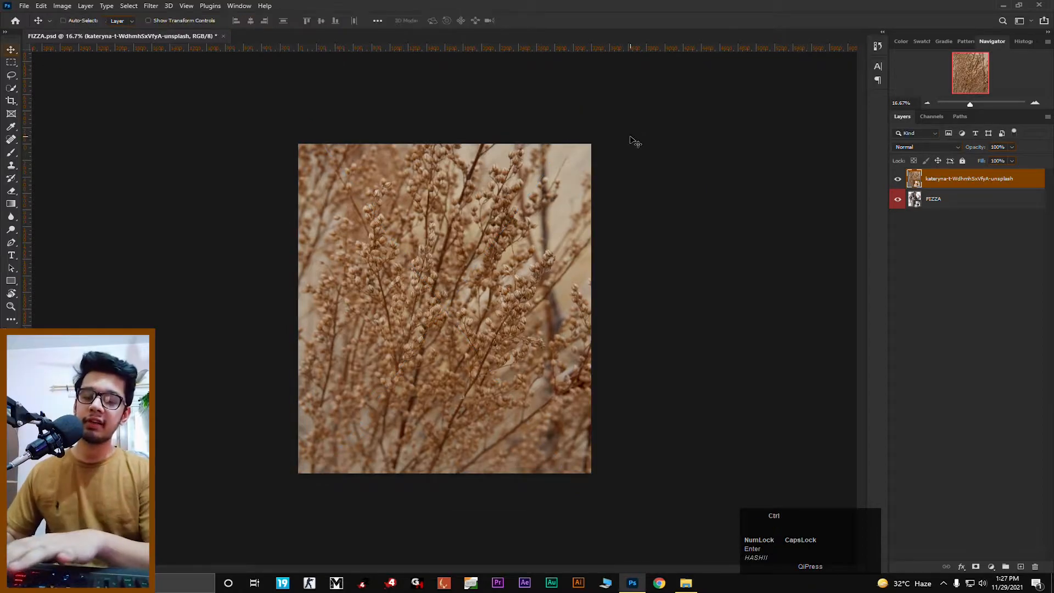
key(ctrl+plus)
drag(971, 182, 971, 208)
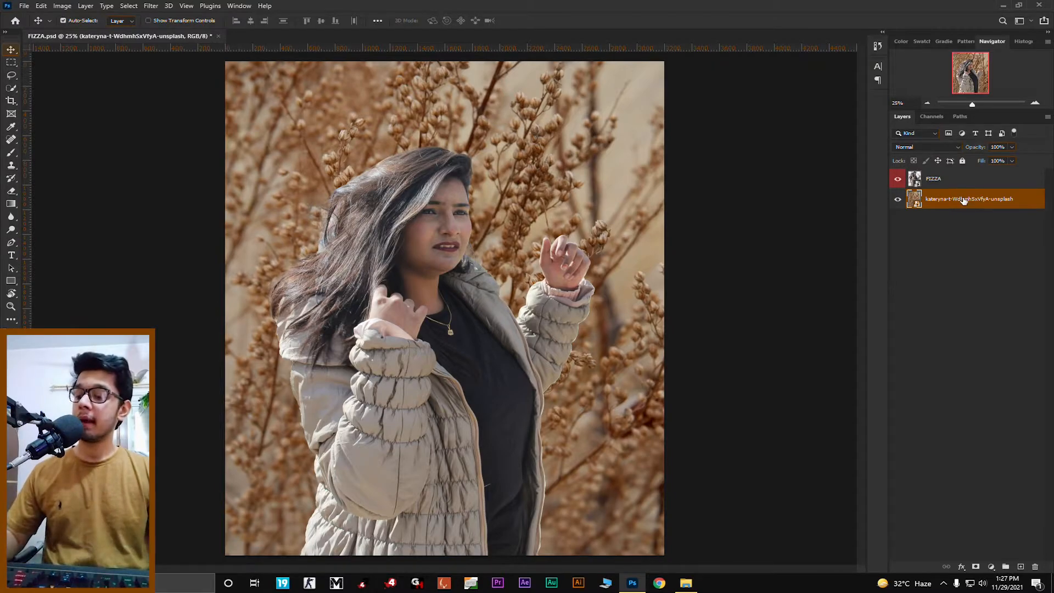
- Put the plant photo layer into a group named BACKGROUND
key(ctrl+g)
double_click(939, 195)
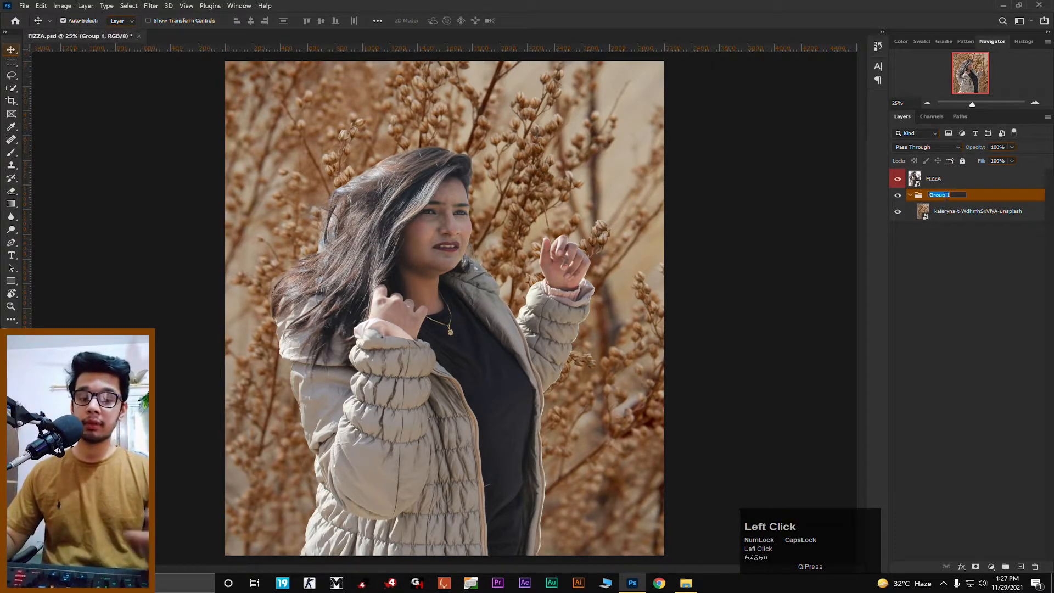
text(BACKGROUND)
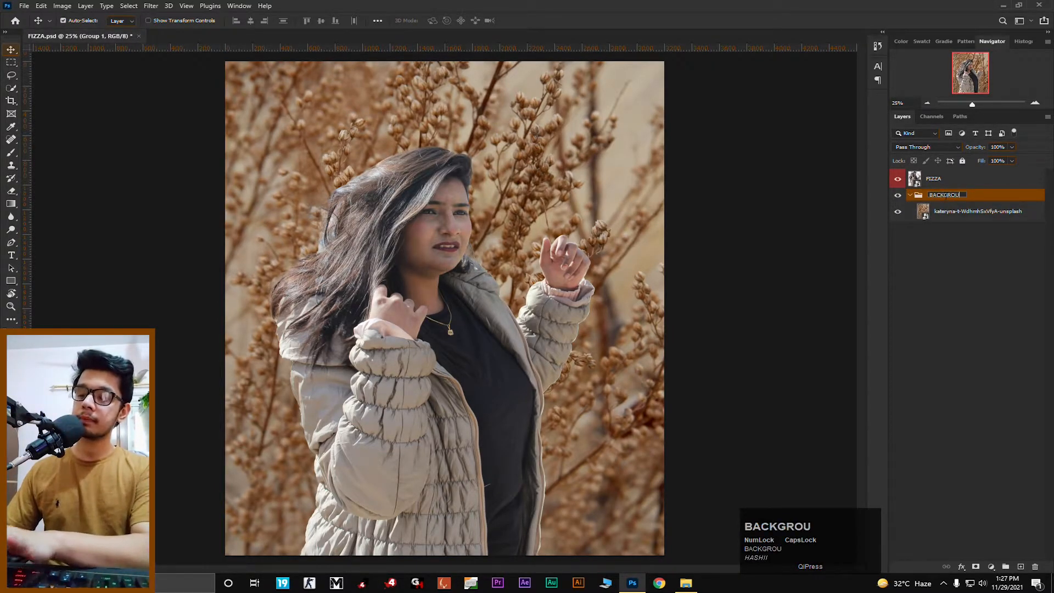
key(Return)
- Put the model cutout layer into a group named MODEL and save the document
click(939, 180)
key(ctrl+g)
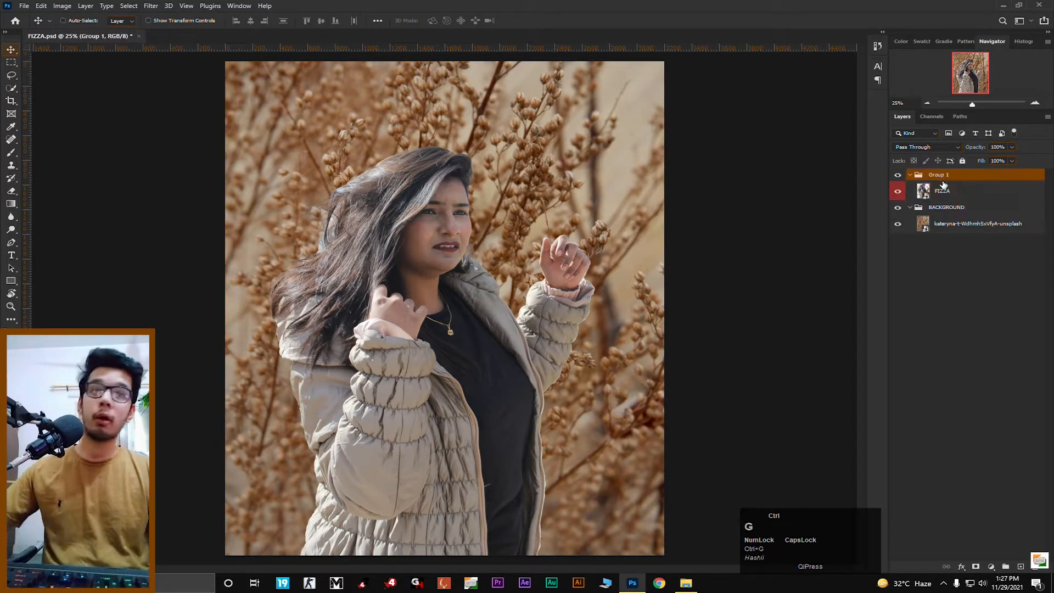
double_click(940, 174)
text(MODEL)
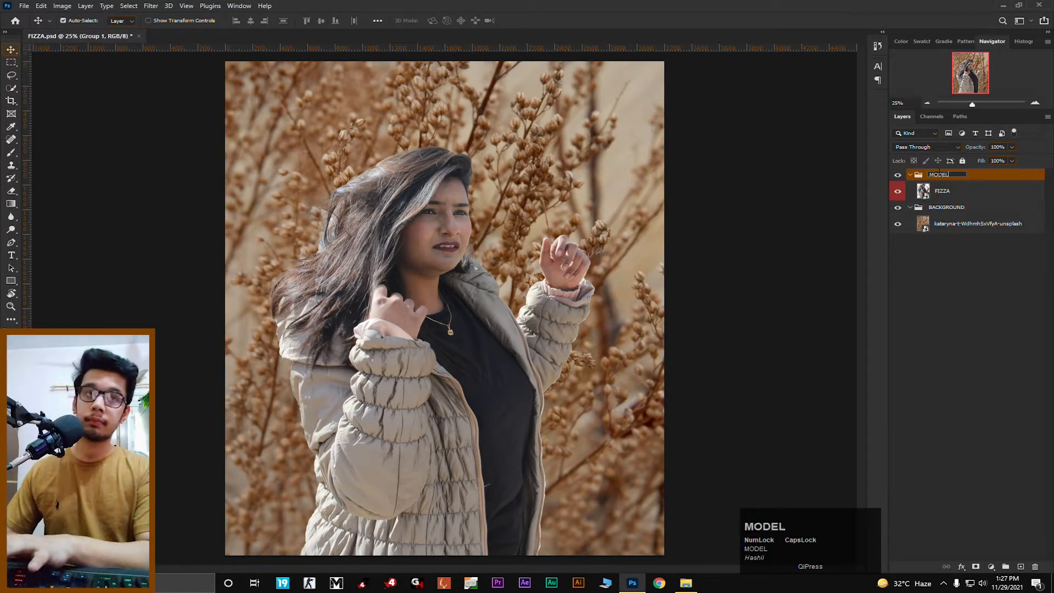
key(Return)
key(ctrl+s)
- Try an orange color label on the BACKGROUND group, and change the label to blue
right_click(965, 207)
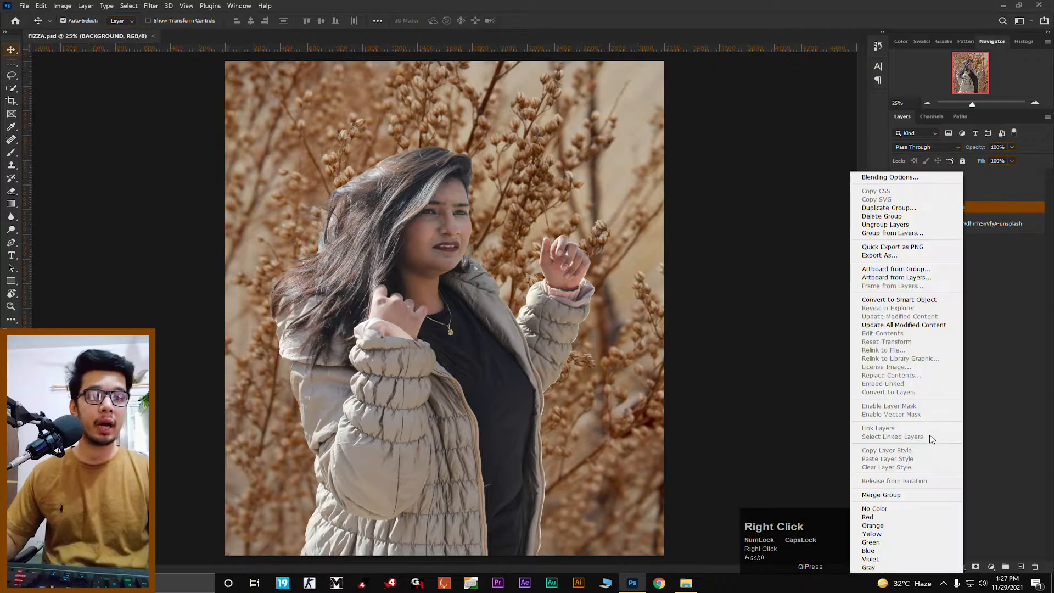
click(898, 530)
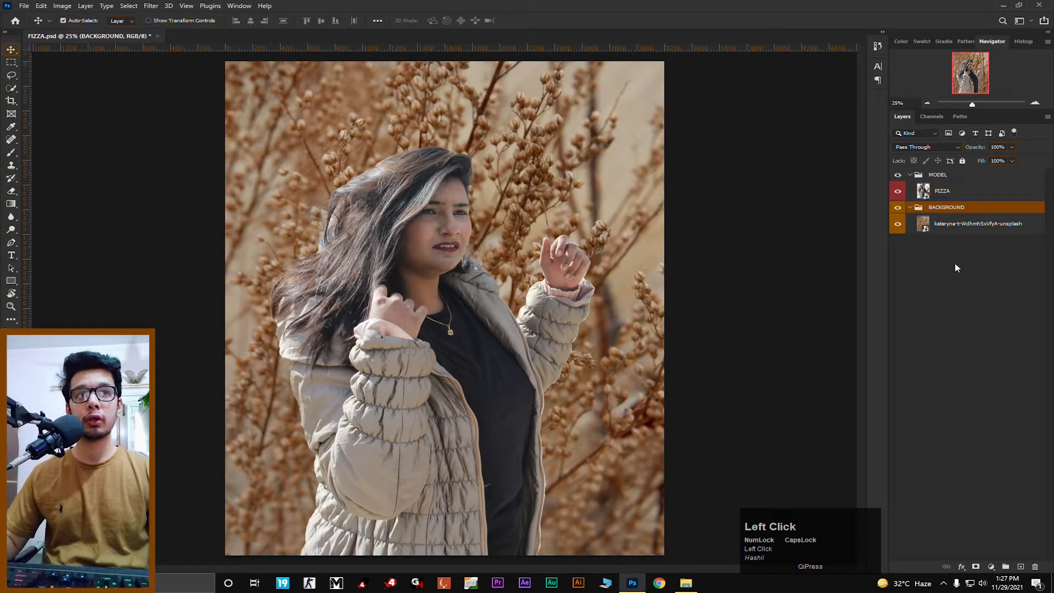
right_click(969, 211)
click(900, 559)
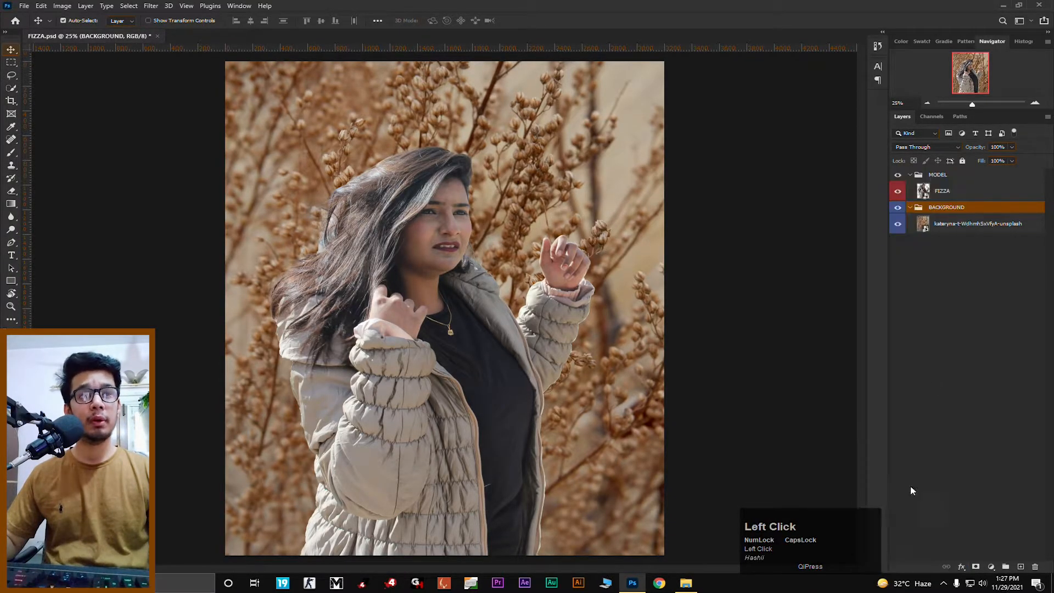
- Give the MODEL group a green color label and save the document
click(959, 176)
right_click(957, 176)
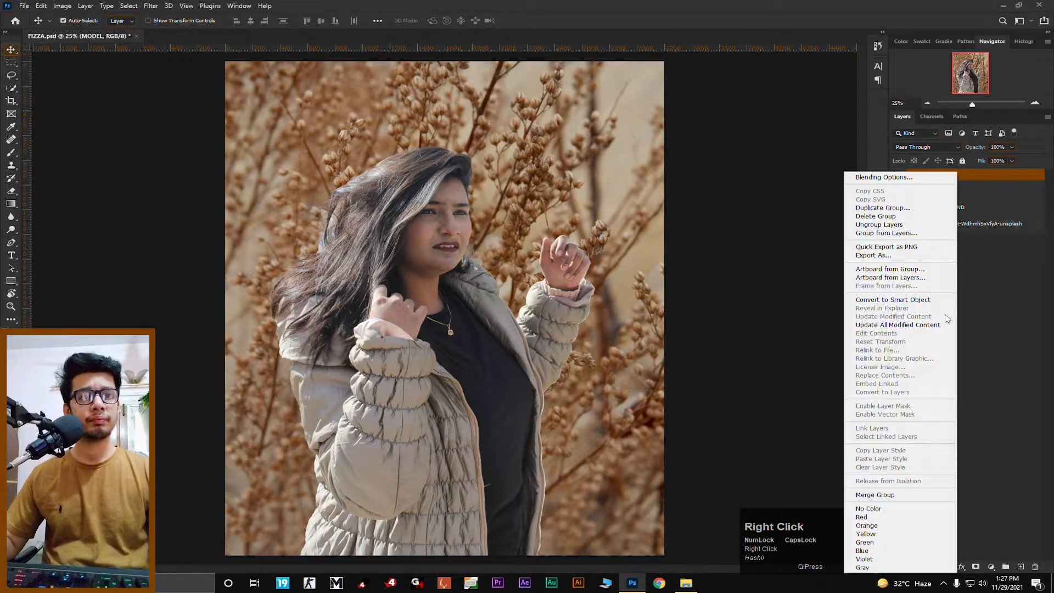
click(889, 542)
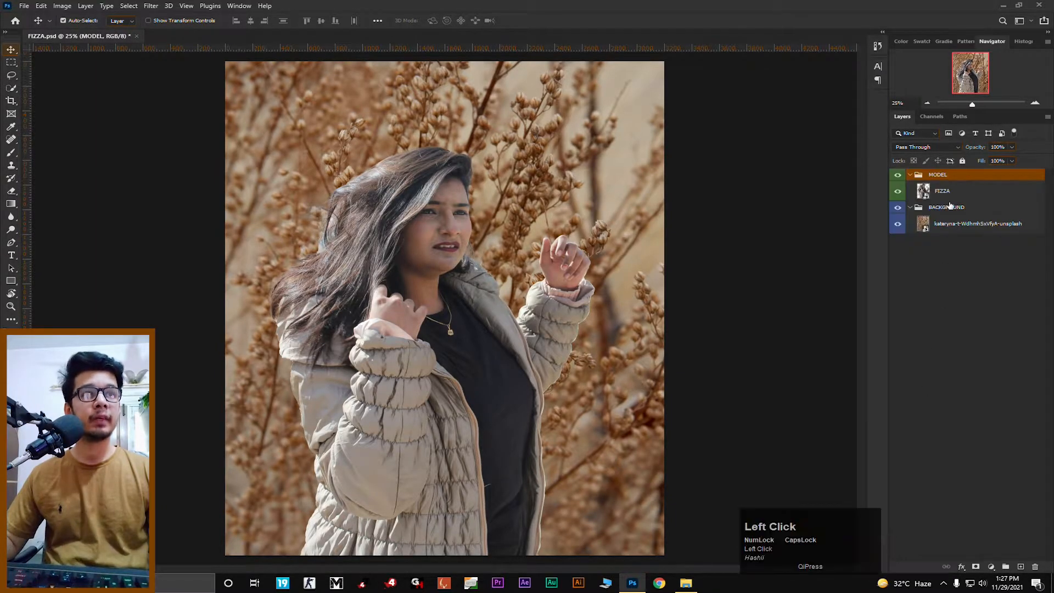
key(ctrl+s)
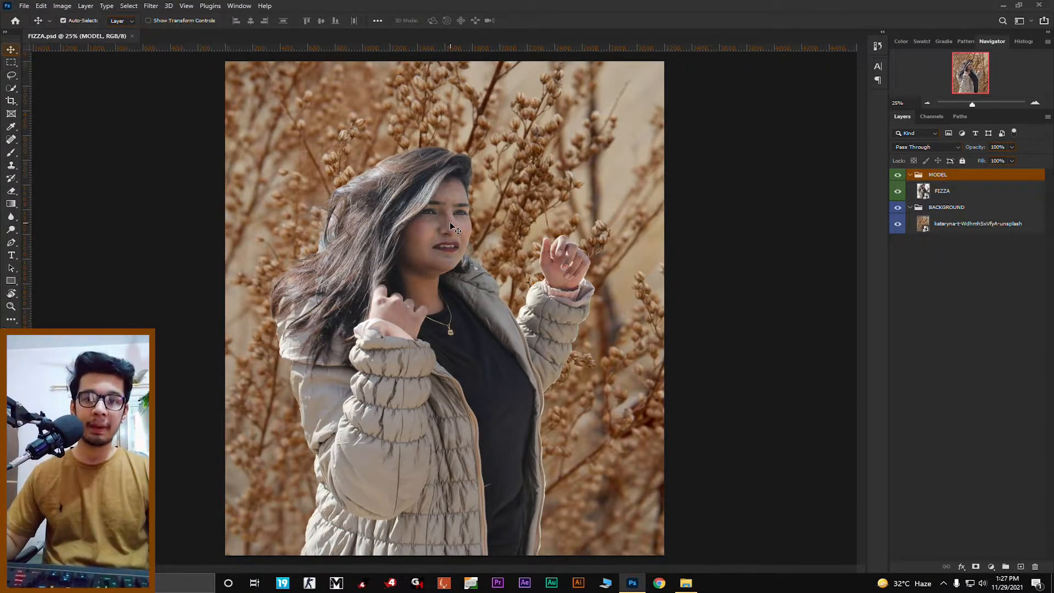
- Add a Brightness/Contrast adjustment layer above the model cutout and clip it to that layer
click(970, 186)
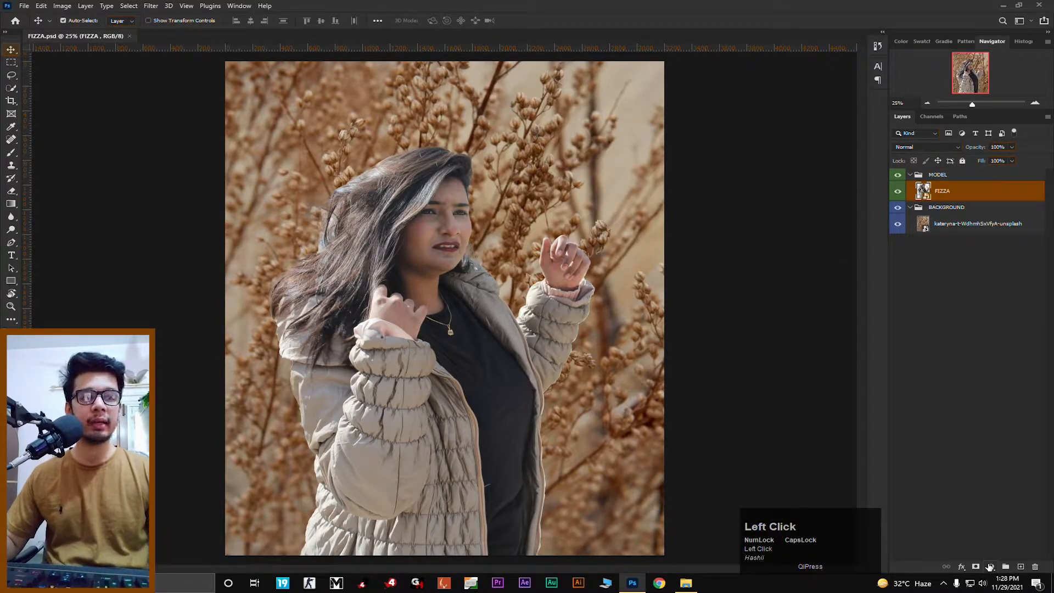
click(989, 566)
click(987, 423)
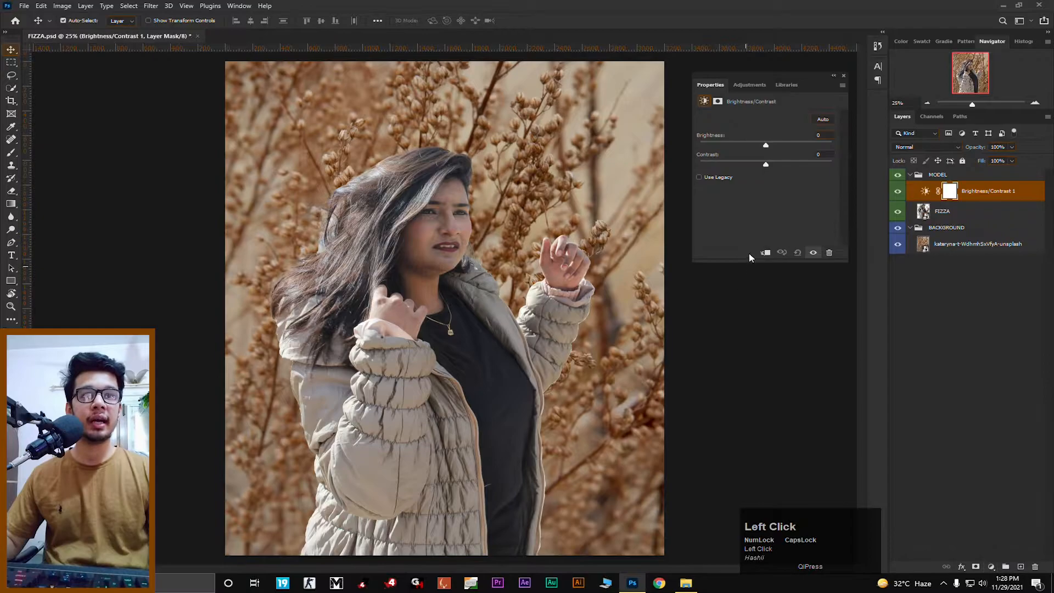
click(765, 253)
- Set the clipped adjustment's brightness to 39 and its contrast to -14
mouse_move(757, 143)
mouse_down()
mouse_move(724, 144)
mouse_move(812, 144)
mouse_move(621, 146)
mouse_move(759, 146)
mouse_up()
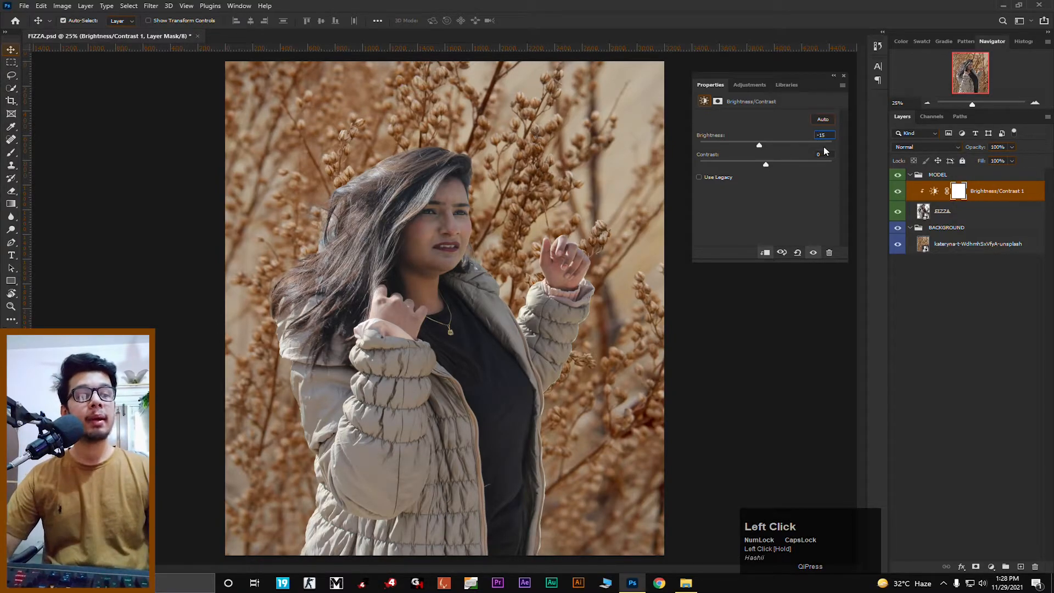
click(778, 135)
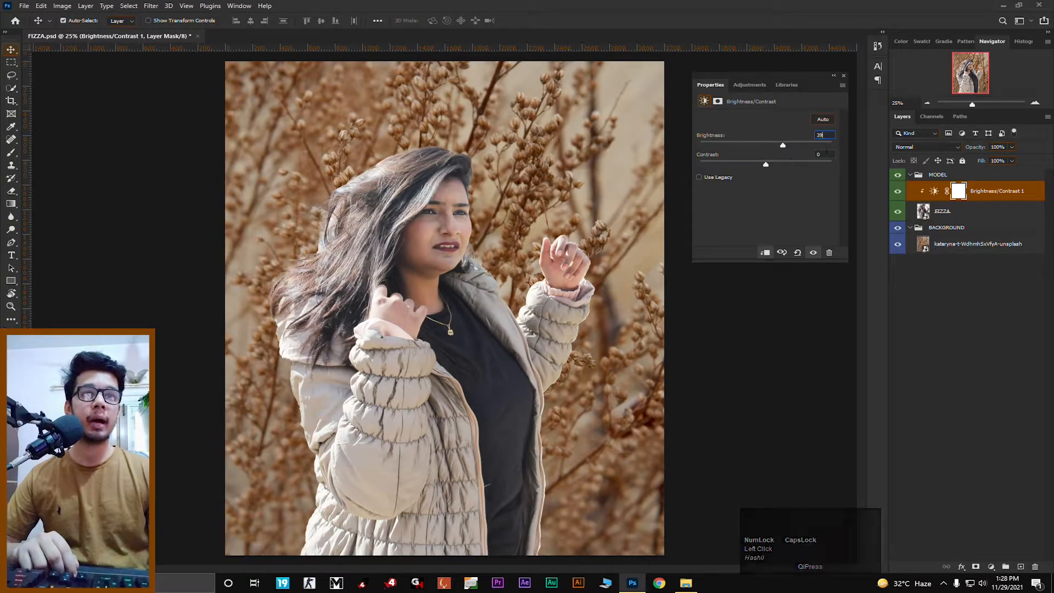
click(822, 154)
text(-)
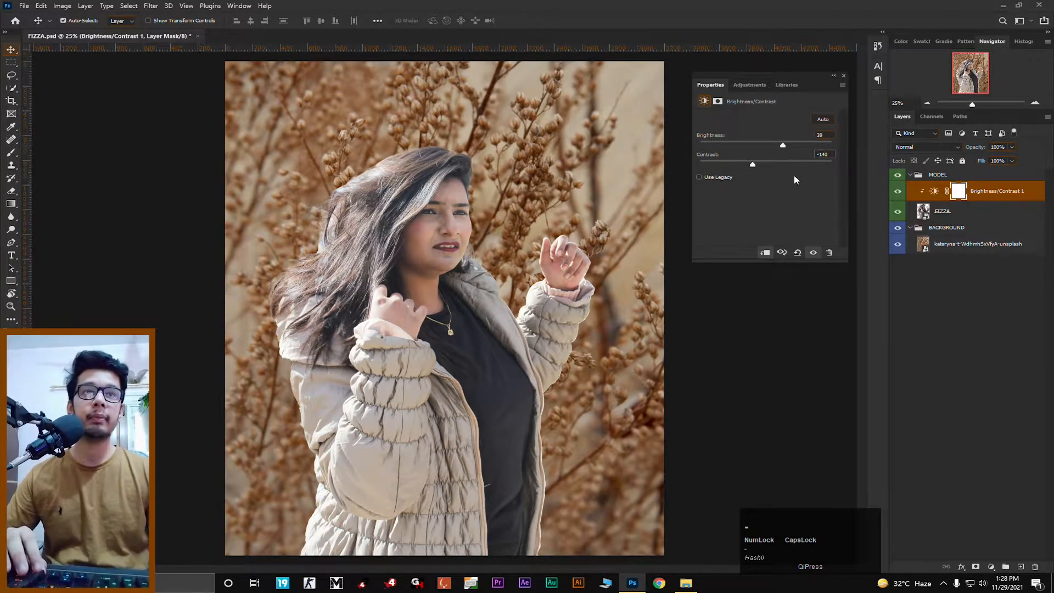
text(14)
key(Delete)
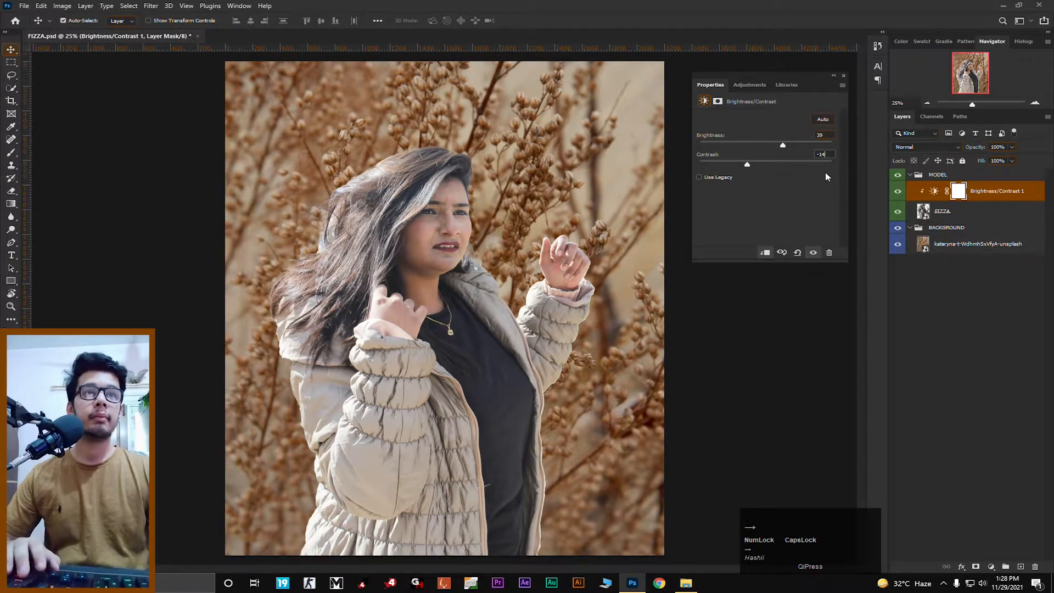
click(844, 76)
- Compare the model with the Brightness/Contrast adjustment off and on, and invert the adjustment's mask to black
click(897, 191)
click(897, 191)
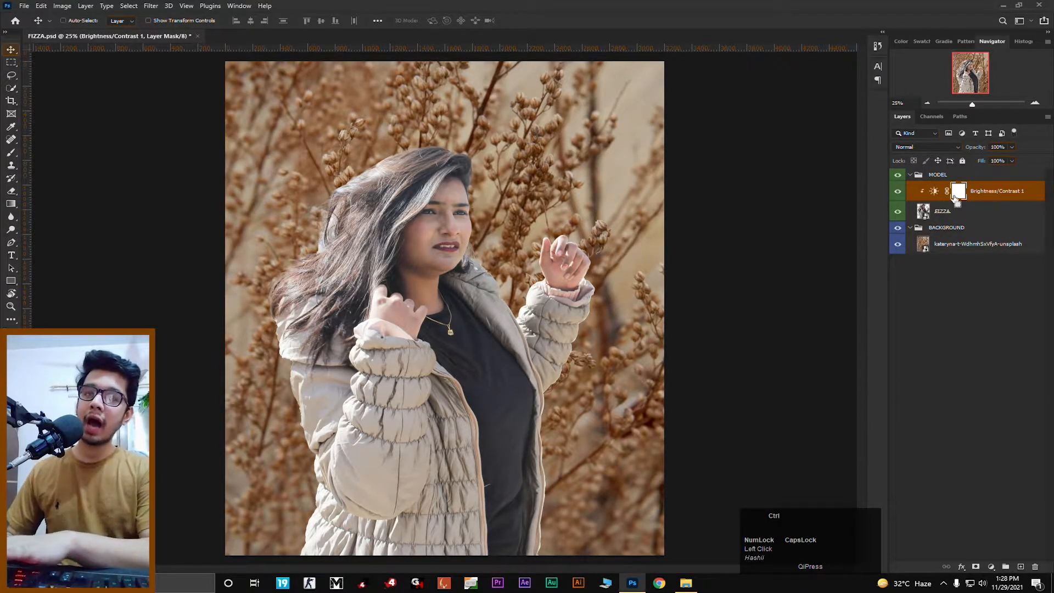
key(ctrl+i)
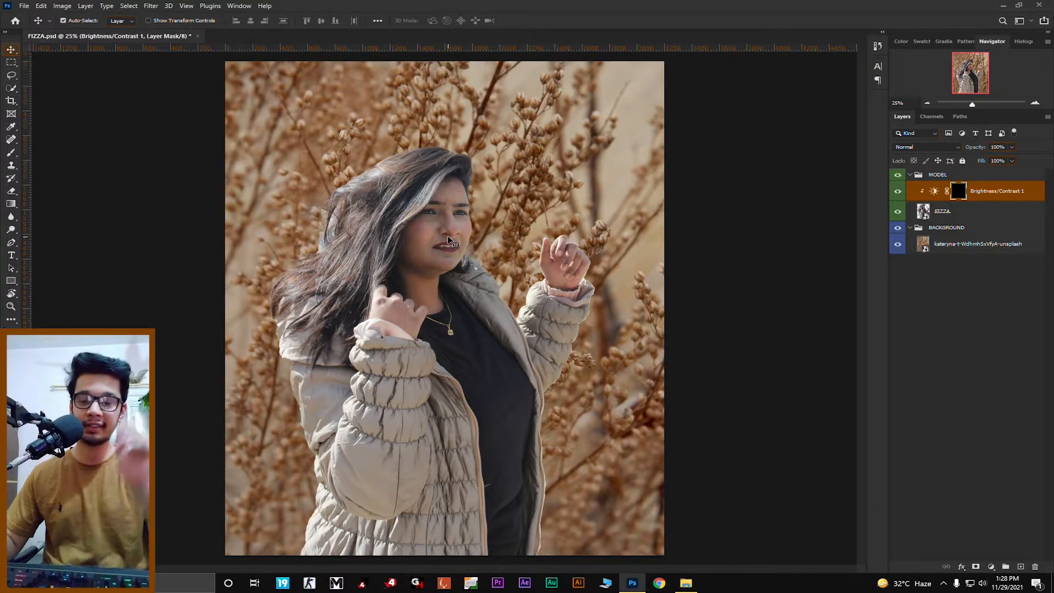
- Paint white on the Brightness/Contrast mask over the face, neck and both hands with a soft 175 px brush
key(ctrl+equal)
key(ctrl+equal)
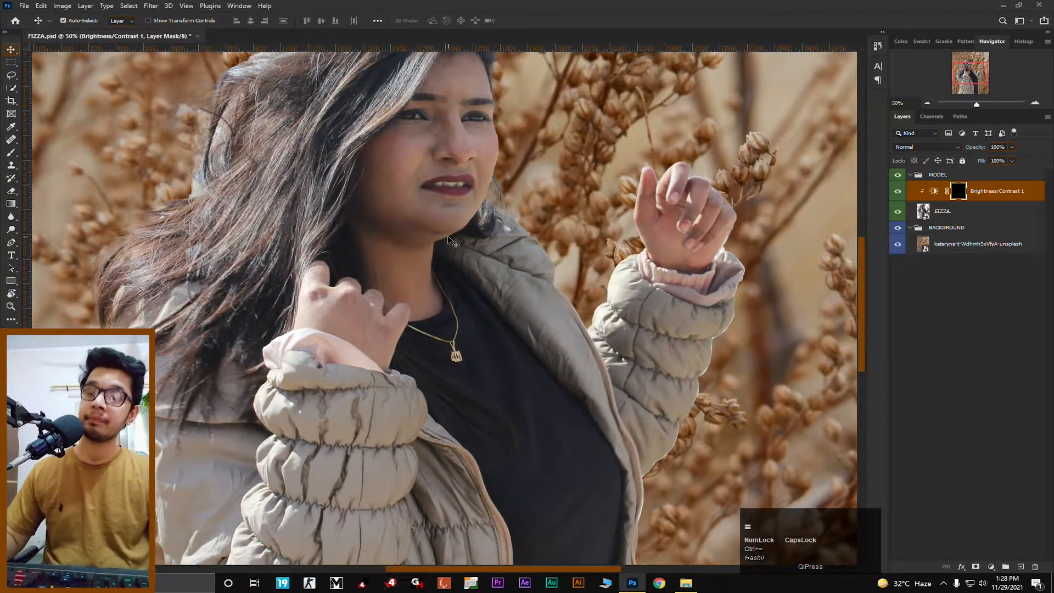
key(b)
drag(448, 236, 456, 275)
key(Caps_Lock)
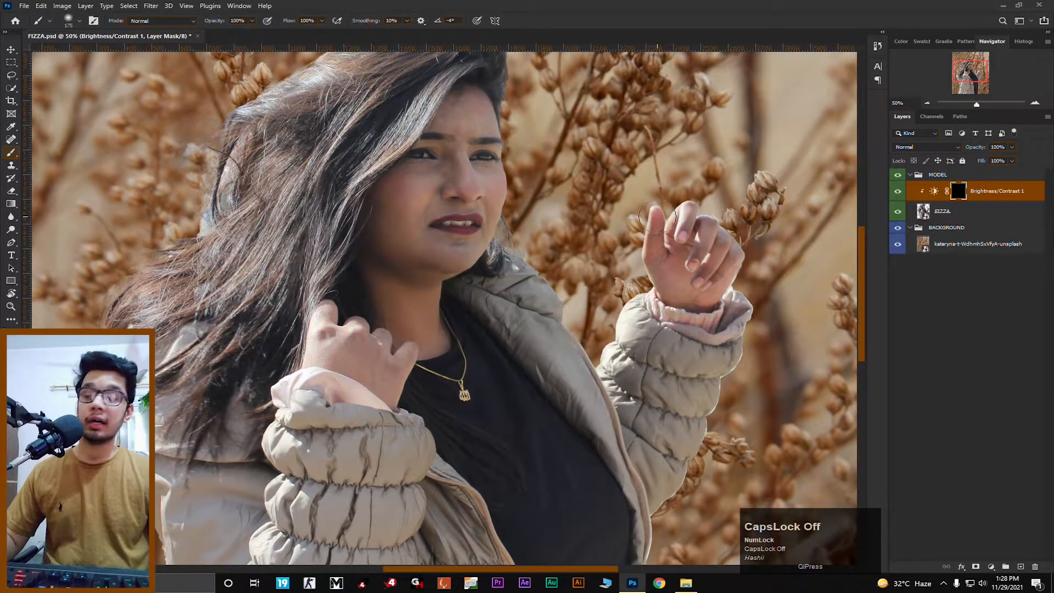
key(Caps_Lock)
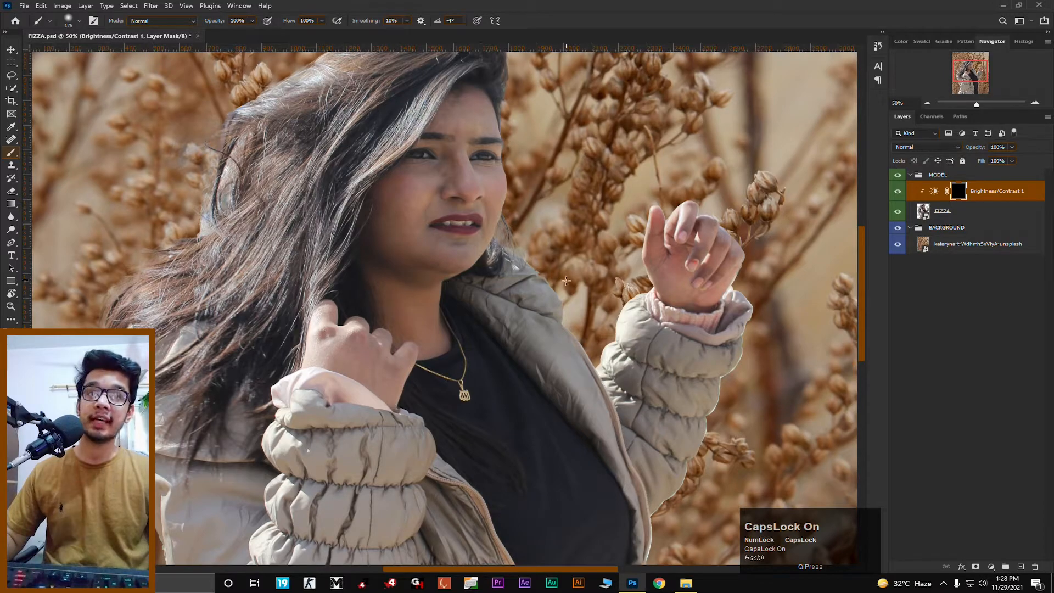
key(Caps_Lock)
drag(412, 156, 412, 222)
mouse_move(485, 185)
mouse_down()
mouse_move(490, 235)
mouse_move(483, 162)
mouse_move(454, 184)
mouse_move(471, 274)
mouse_move(458, 305)
mouse_move(430, 316)
mouse_move(425, 396)
mouse_move(424, 384)
mouse_up()
mouse_move(423, 346)
mouse_down()
mouse_move(461, 308)
mouse_move(496, 259)
mouse_move(487, 168)
mouse_move(500, 124)
mouse_move(485, 128)
mouse_move(468, 166)
mouse_move(503, 110)
mouse_move(527, 157)
mouse_move(513, 150)
mouse_move(506, 114)
mouse_move(500, 151)
mouse_up()
mouse_move(657, 276)
mouse_down()
mouse_move(644, 303)
mouse_move(651, 336)
mouse_move(684, 254)
mouse_move(682, 315)
mouse_move(690, 290)
mouse_move(708, 283)
mouse_move(704, 329)
mouse_move(712, 309)
mouse_move(725, 328)
mouse_move(701, 356)
mouse_move(650, 338)
mouse_move(676, 355)
mouse_move(706, 337)
mouse_move(672, 337)
mouse_move(716, 360)
mouse_move(662, 349)
mouse_up()
drag(691, 317, 706, 311)
mouse_move(318, 402)
mouse_down()
mouse_move(322, 378)
mouse_move(348, 420)
mouse_move(353, 389)
mouse_move(352, 437)
mouse_move(366, 412)
mouse_move(377, 447)
mouse_move(404, 414)
mouse_move(387, 463)
mouse_move(396, 429)
mouse_move(367, 403)
mouse_move(350, 419)
mouse_move(327, 387)
mouse_move(365, 338)
mouse_up()
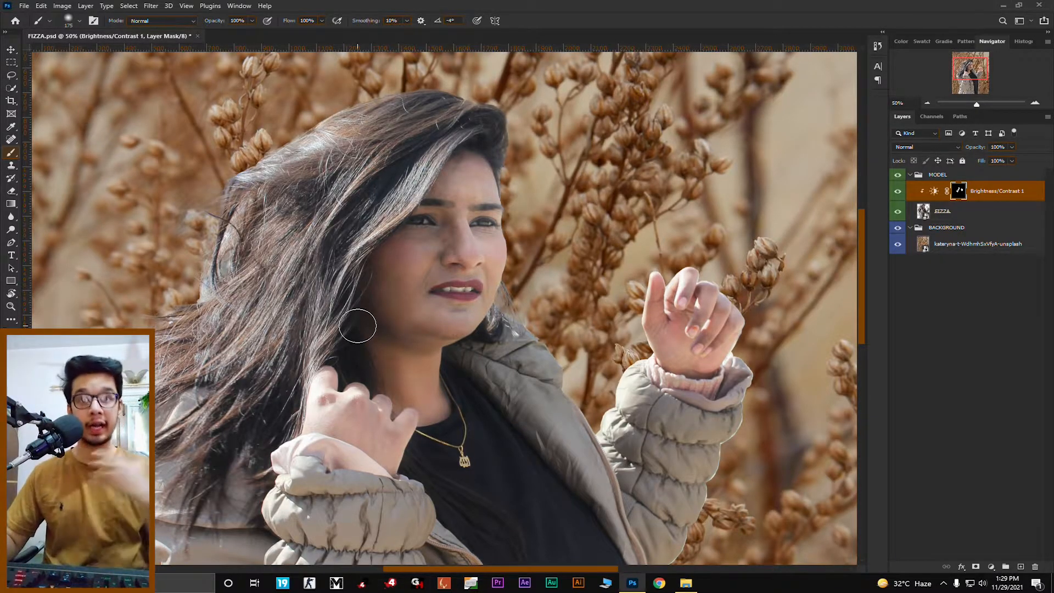
mouse_move(442, 315)
mouse_down()
mouse_move(433, 245)
mouse_move(431, 260)
mouse_move(463, 201)
mouse_move(468, 162)
mouse_move(441, 252)
mouse_move(474, 252)
mouse_move(482, 273)
mouse_move(476, 311)
mouse_move(438, 341)
mouse_move(487, 275)
mouse_move(433, 373)
mouse_up()
- Paint black on the mask over the shirt beside the necklace, and compare the image with the adjustment off and on
key(x)
mouse_move(470, 420)
mouse_down()
mouse_move(469, 409)
mouse_move(471, 423)
mouse_up()
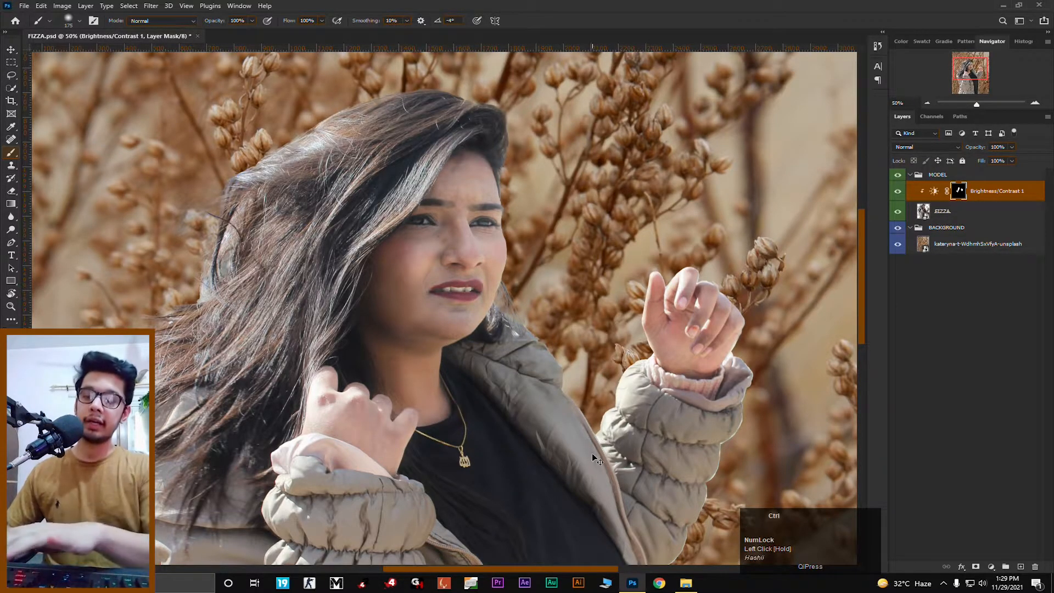
key(ctrl+minus)
key(ctrl+minus)
click(897, 191)
click(897, 191)
- Touch up the Brightness/Contrast mask on the cheek beside the hair, and compare the image with the adjustment off and on
key(ctrl+plus)
key(ctrl+plus)
key(ctrl+plus)
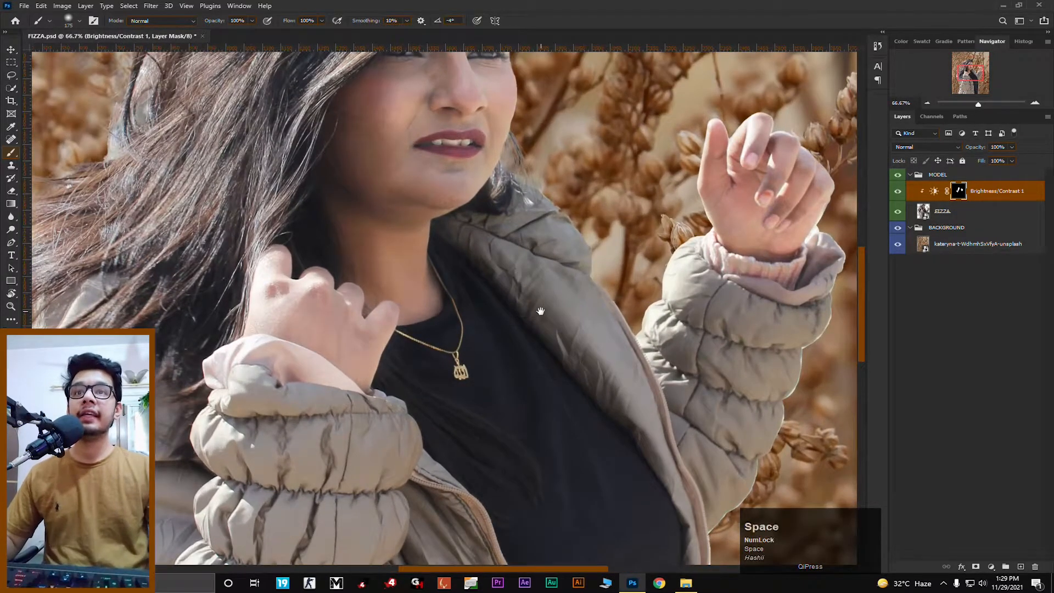
drag(537, 309, 571, 415)
mouse_move(409, 209)
mouse_down()
mouse_move(422, 246)
mouse_move(439, 181)
mouse_move(428, 266)
mouse_move(434, 189)
mouse_move(411, 275)
mouse_move(440, 193)
mouse_move(423, 226)
mouse_move(431, 202)
mouse_move(424, 266)
mouse_move(422, 253)
mouse_move(414, 266)
mouse_move(425, 190)
mouse_move(397, 222)
mouse_move(369, 322)
mouse_move(397, 199)
mouse_move(396, 255)
mouse_move(419, 194)
mouse_move(454, 168)
mouse_move(486, 119)
mouse_move(435, 219)
mouse_move(426, 271)
mouse_move(417, 264)
mouse_move(466, 277)
mouse_move(388, 239)
mouse_move(400, 205)
mouse_move(395, 226)
mouse_up()
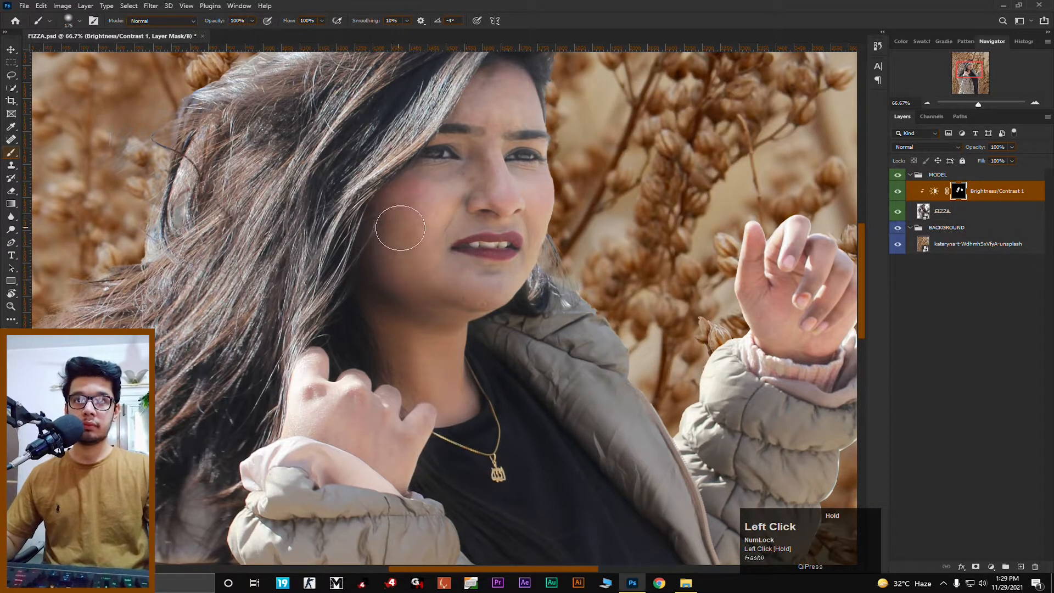
key(ctrl+minus)
key(ctrl+minus)
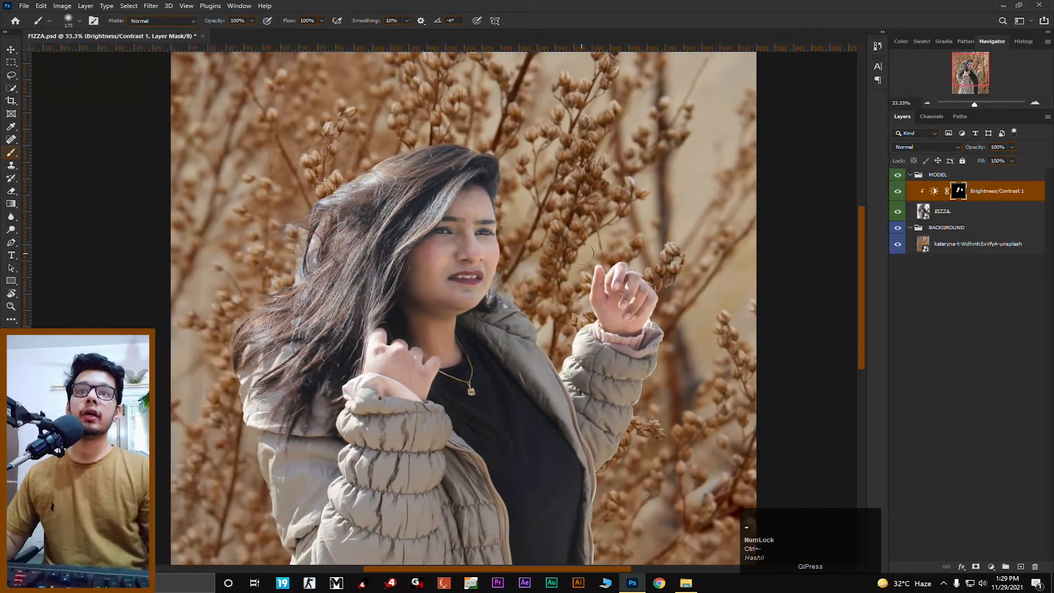
click(897, 191)
click(897, 191)
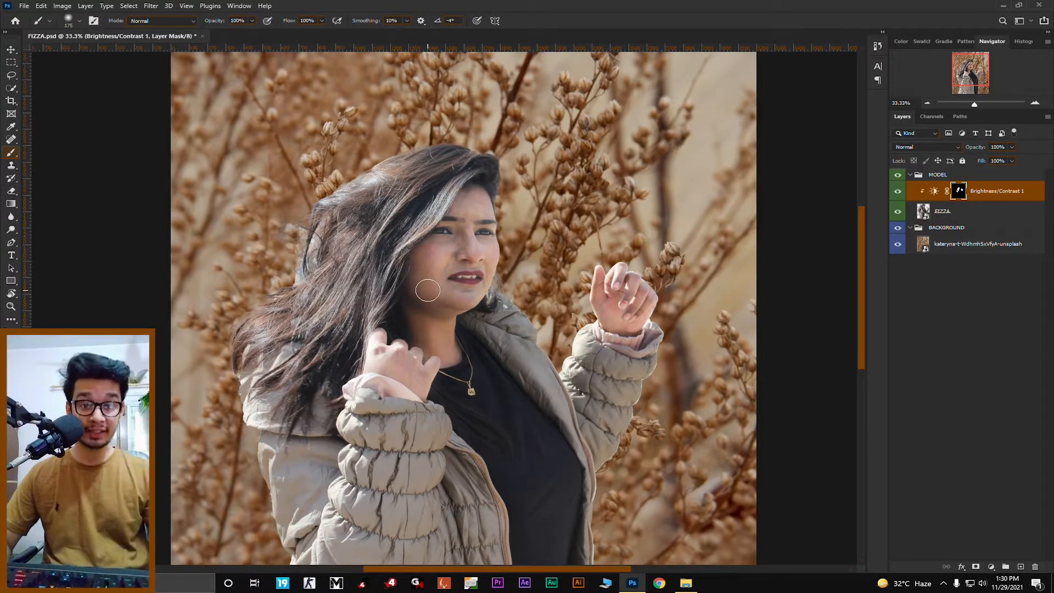
- Add a Color Balance adjustment layer above the Brightness/Contrast layer and clip it to the model
click(990, 567)
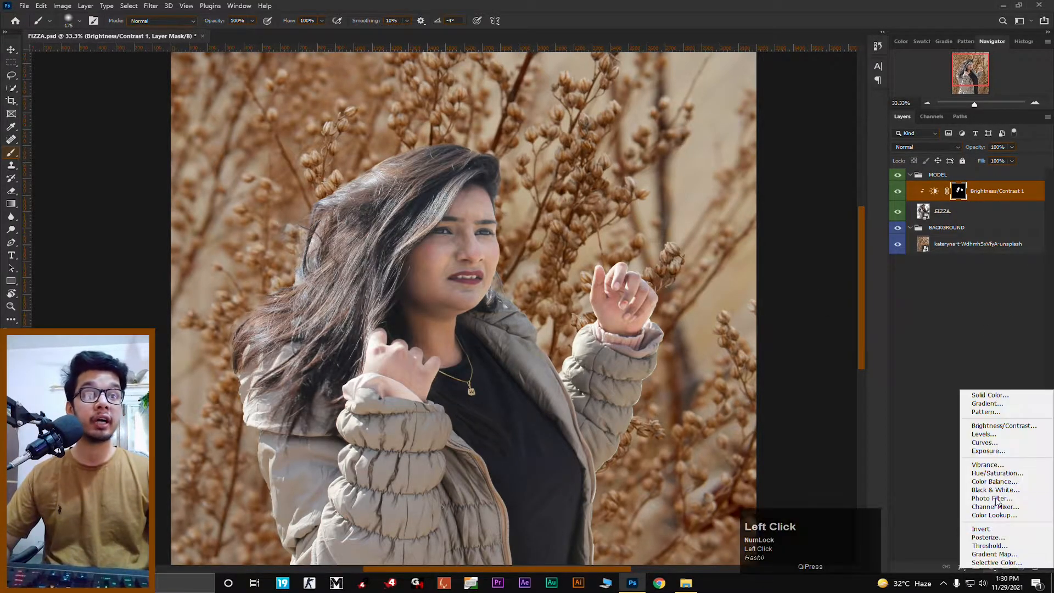
click(994, 481)
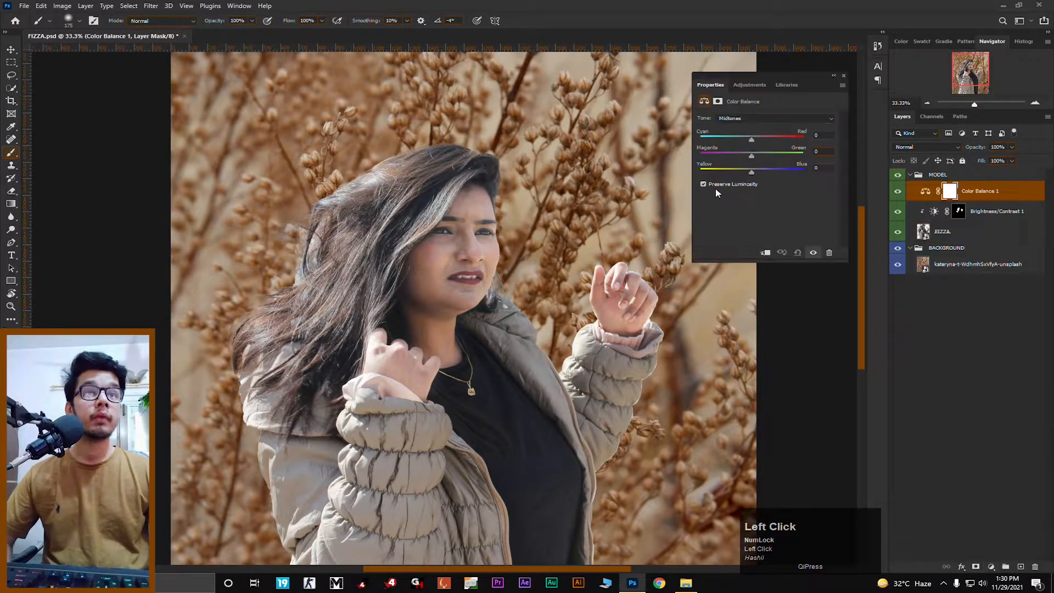
click(765, 252)
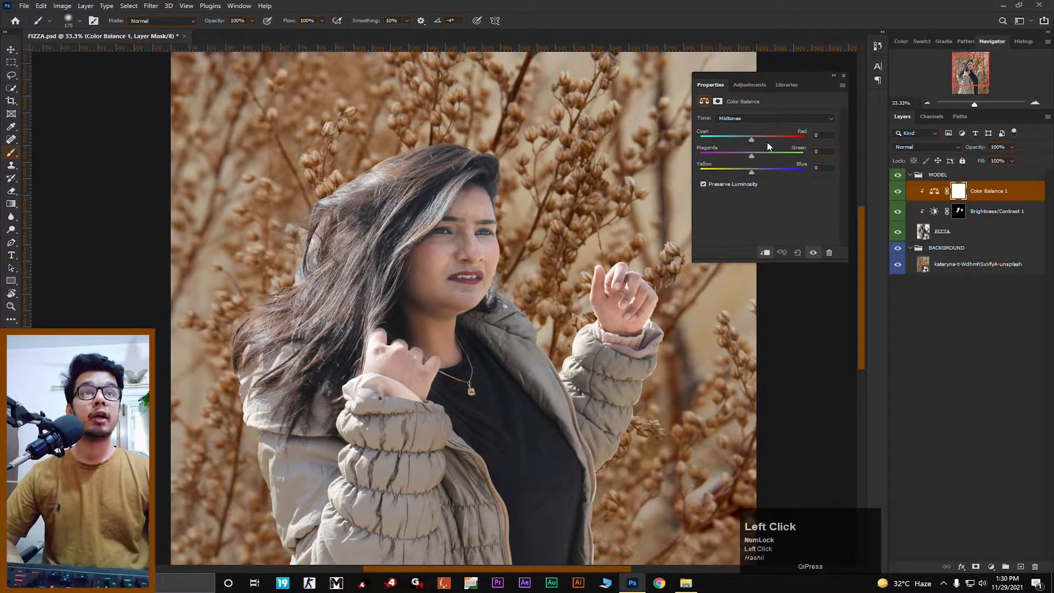
- Set the Color Balance midtones to Cyan-Red +44, Magenta-Green +17 and Yellow-Blue +2
drag(755, 142, 783, 140)
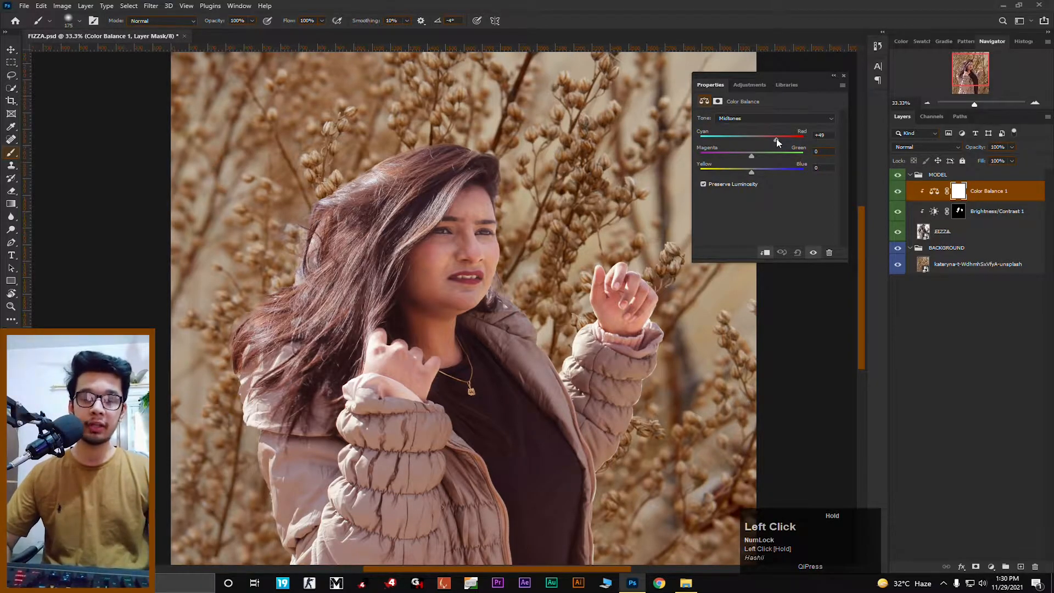
drag(769, 142, 767, 142)
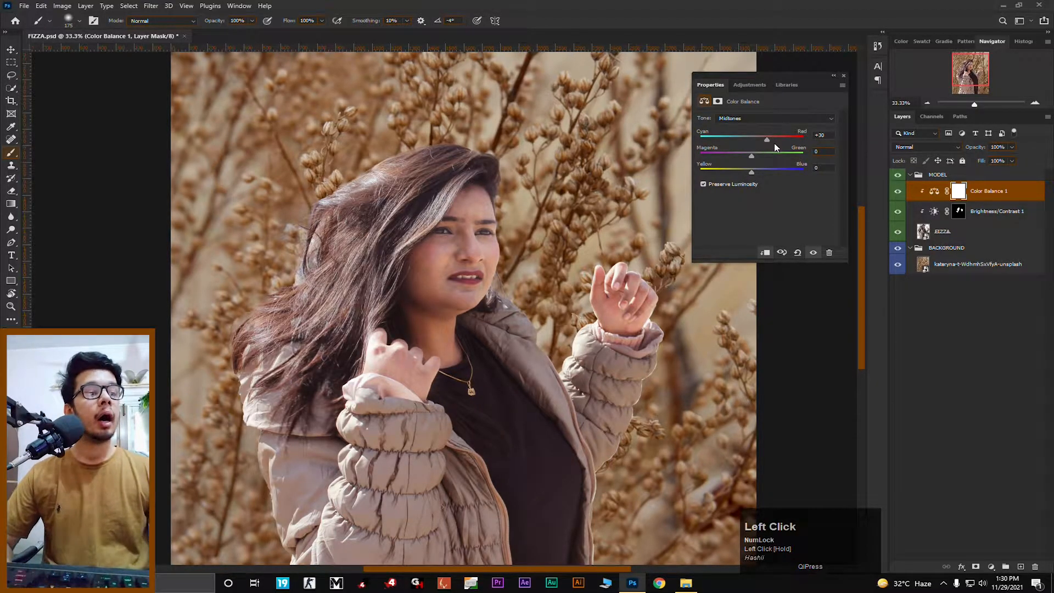
click(811, 135)
text(+44)
click(800, 154)
text(+17)
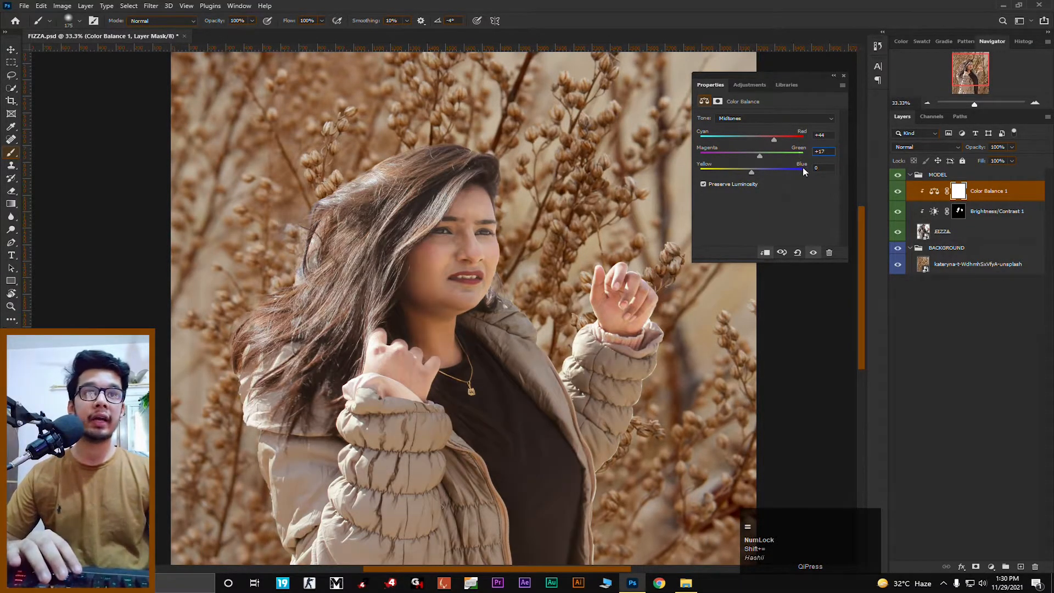
click(822, 169)
text(+2)
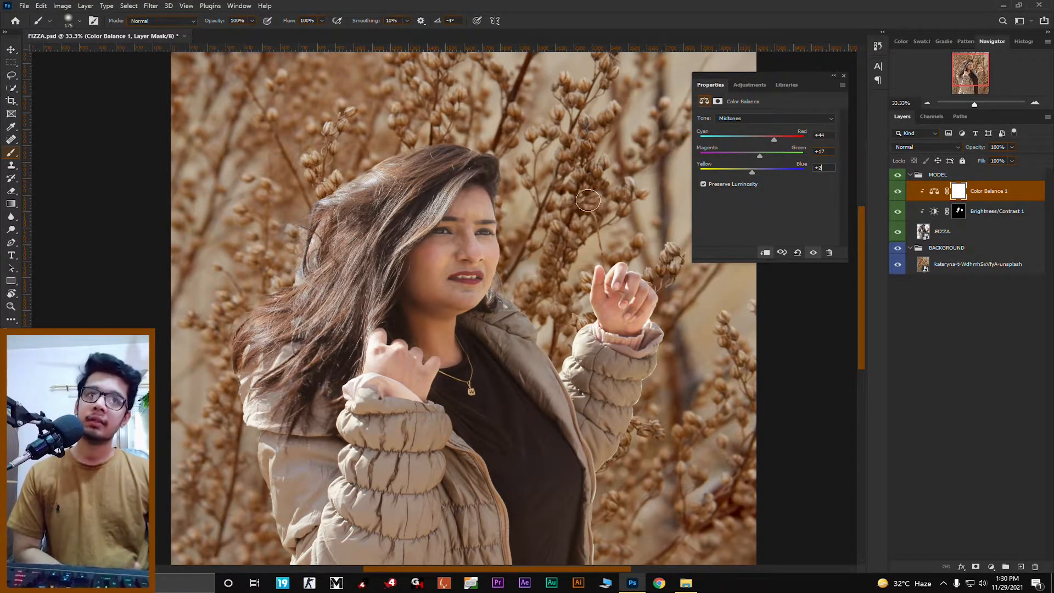
- Set the Color Balance shadows to Cyan-Red +1 and Yellow-Blue -7
click(764, 118)
click(763, 123)
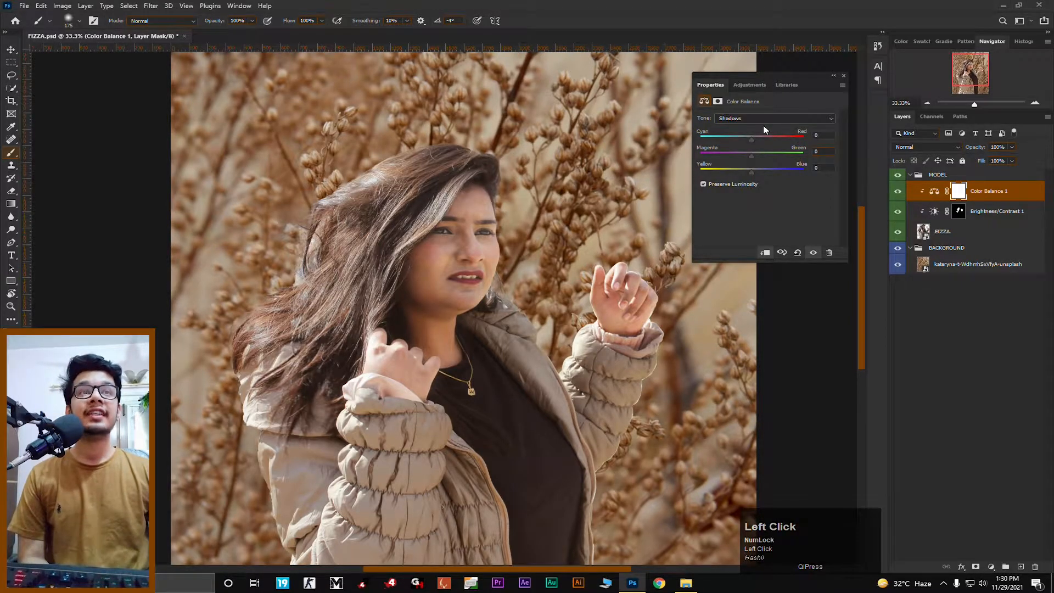
click(800, 136)
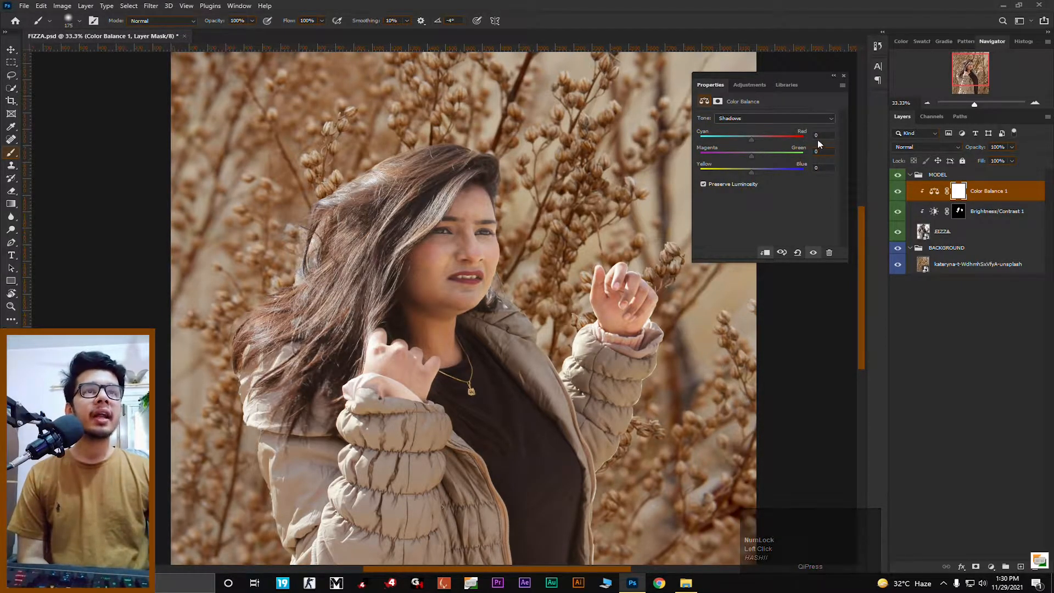
text(+1)
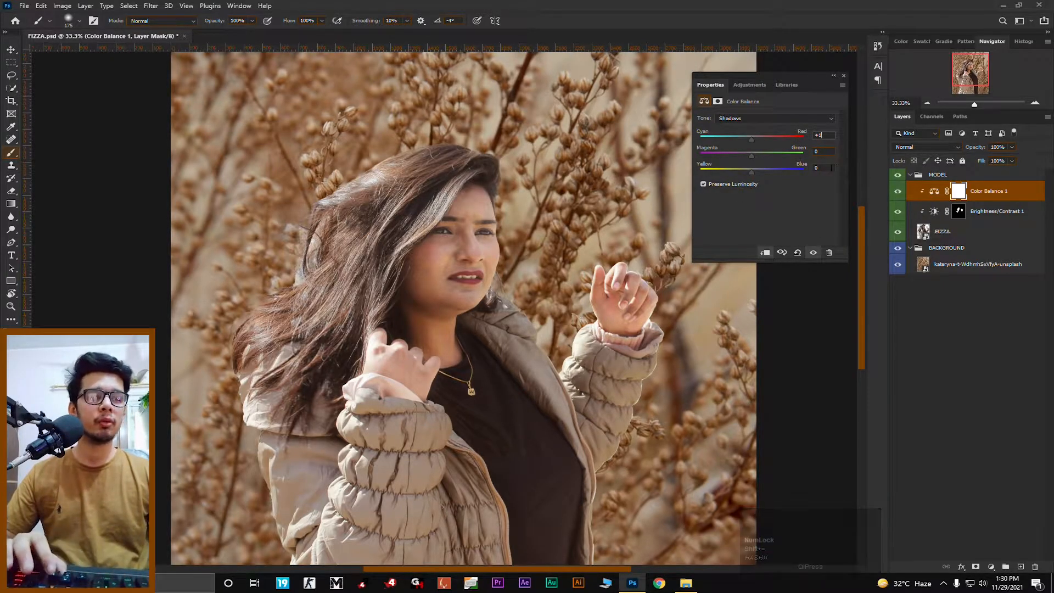
click(796, 170)
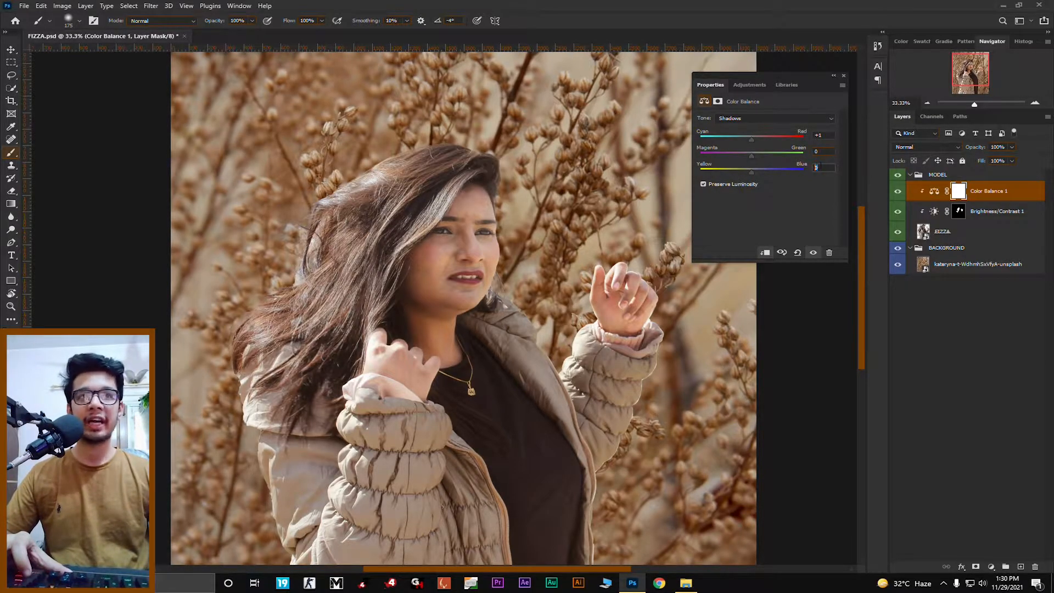
key(shift)
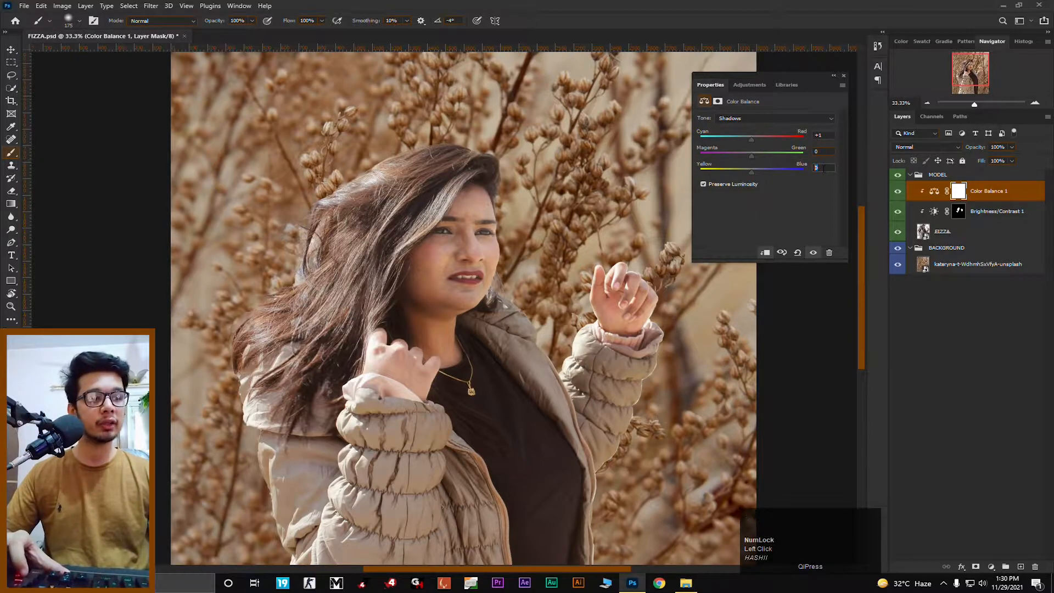
key(shift+minus)
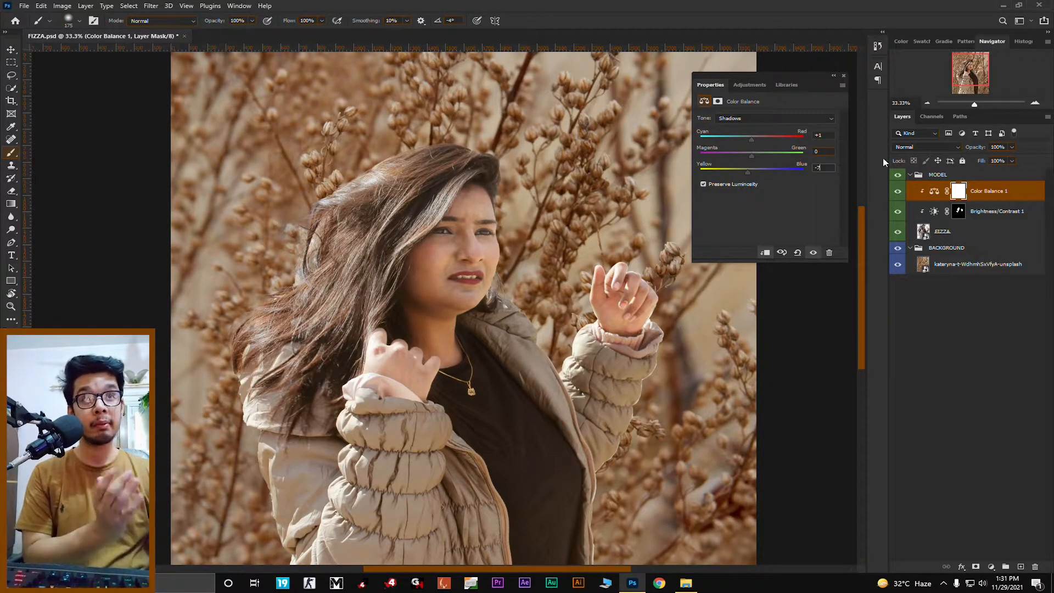
- Set the Cyan-Red value of the Color Balance highlights to +8
click(773, 119)
click(818, 141)
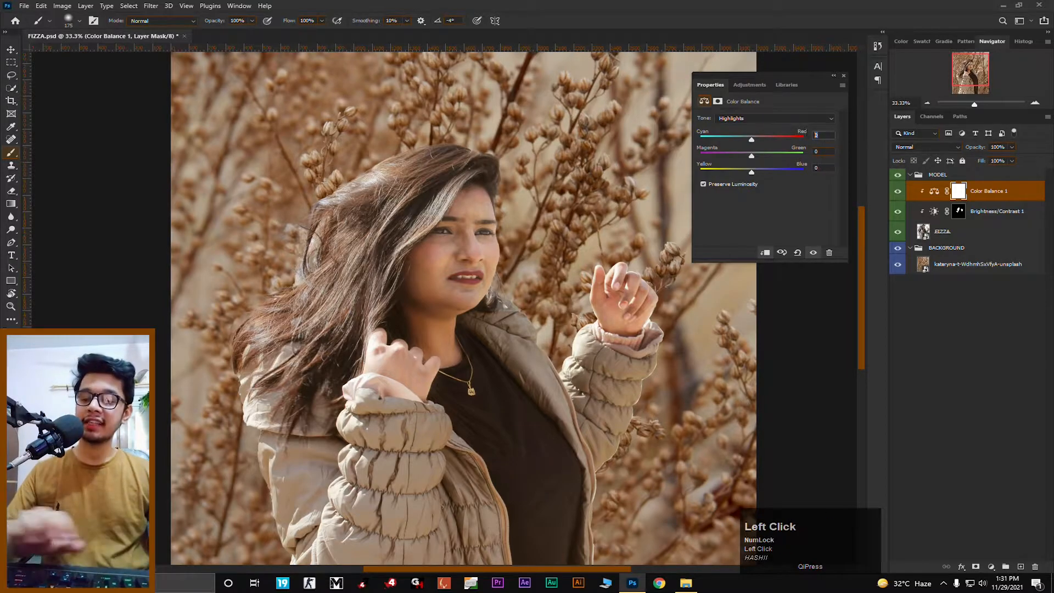
text(+8)
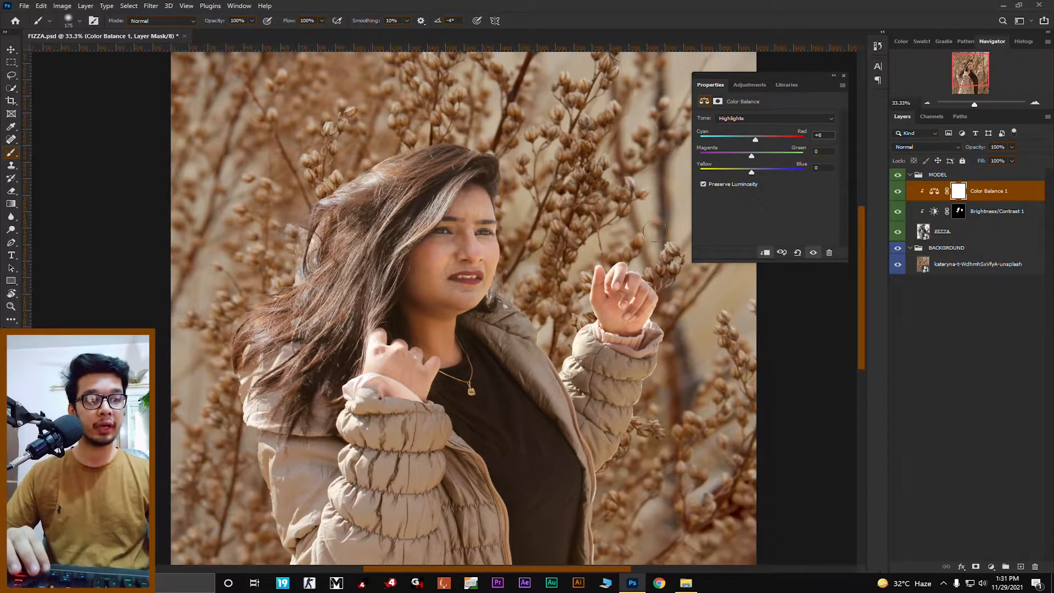
- Set the Yellow-Blue value of the Color Balance highlights to -8 and close the adjustment settings
click(821, 168)
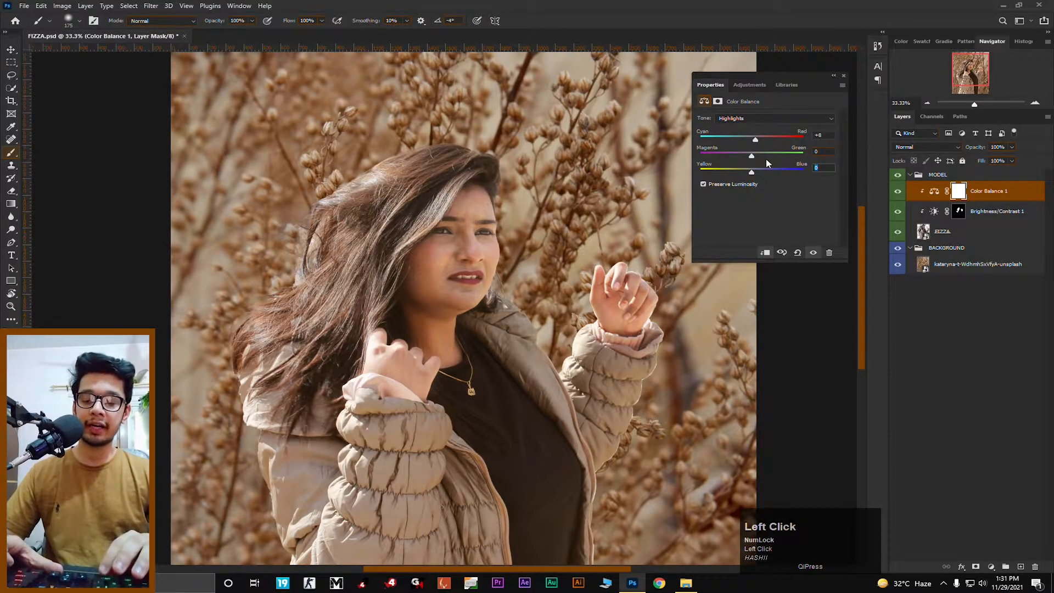
text(-8)
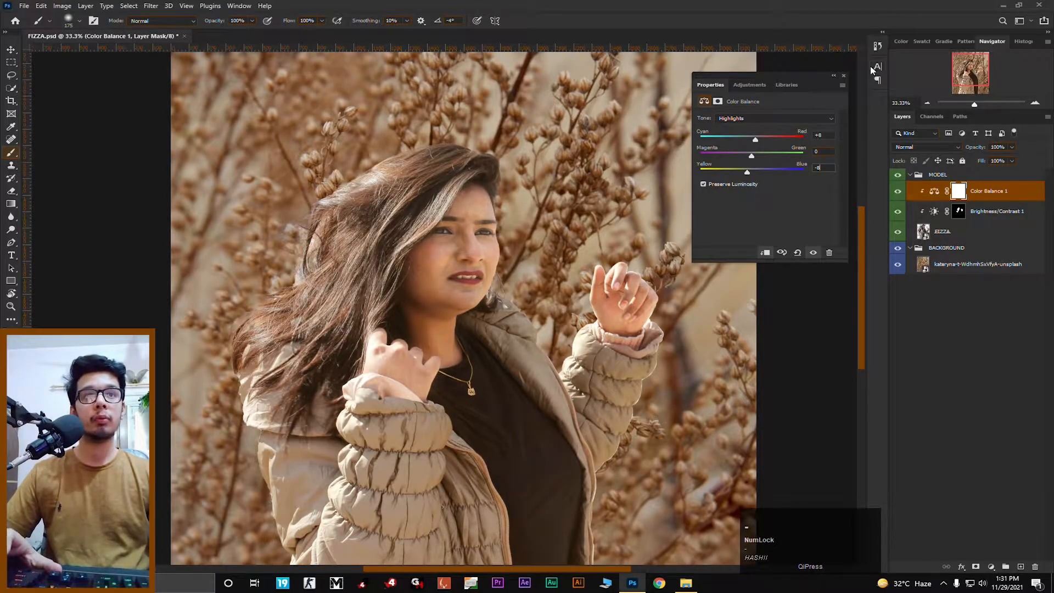
click(843, 76)
key(ctrl+minus)
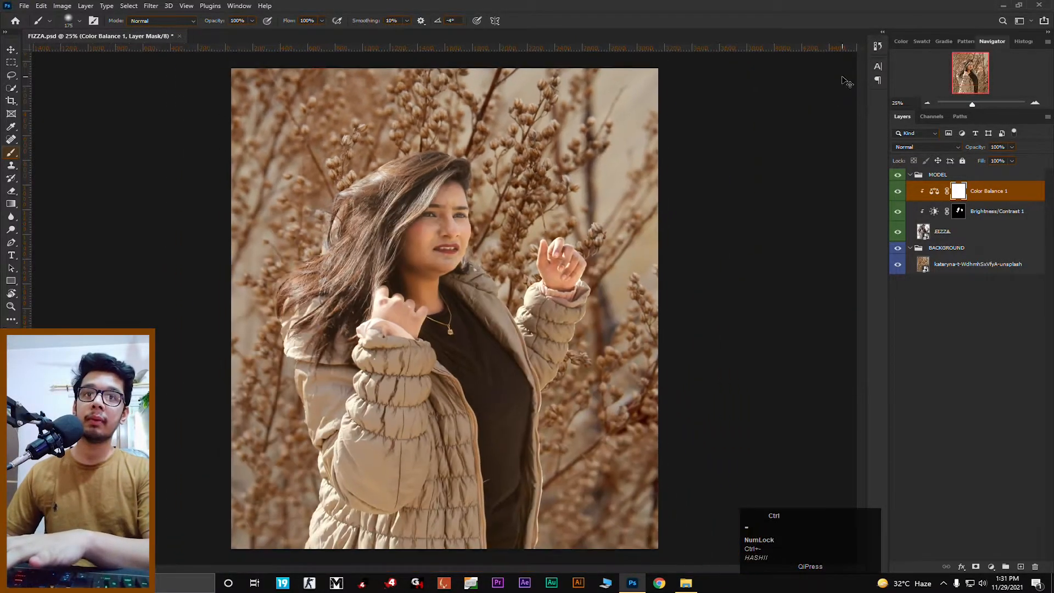
key(ctrl+minus)
key(ctrl+equal)
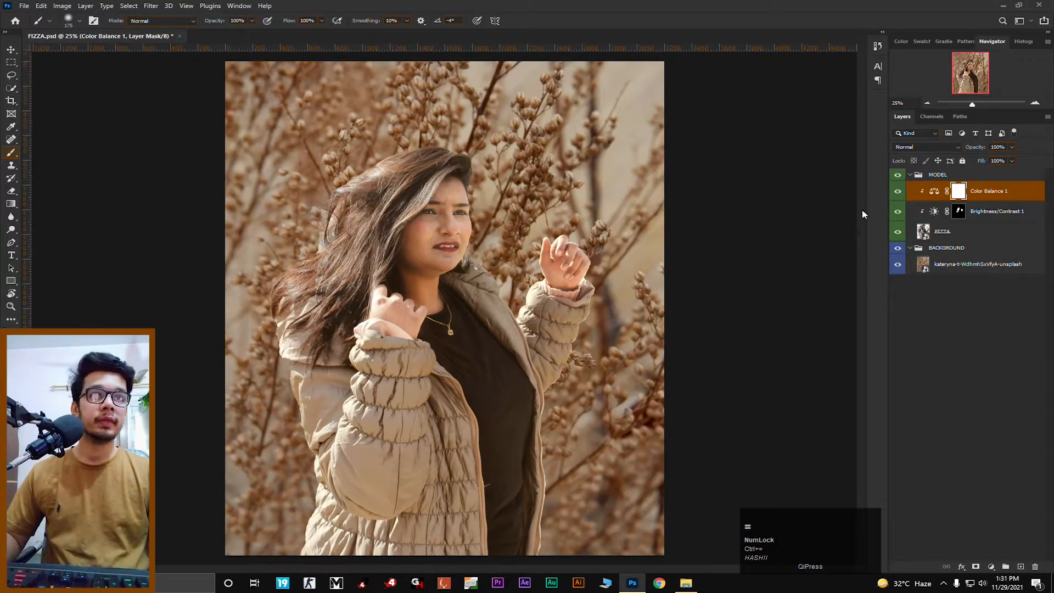
- Compare the composite with the Color Balance layer hidden and shown, and save the document
click(896, 191)
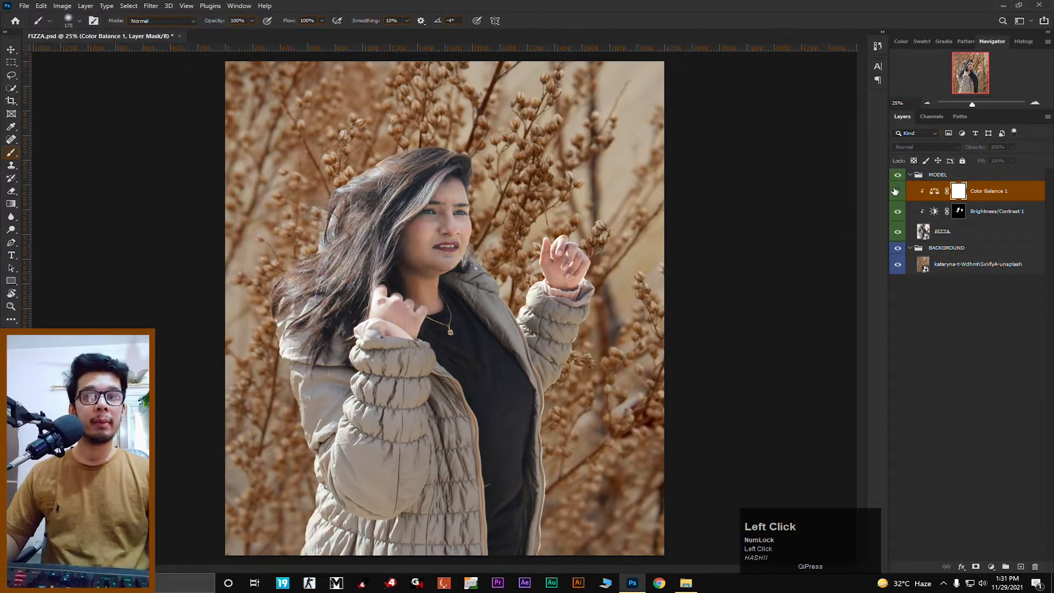
click(895, 191)
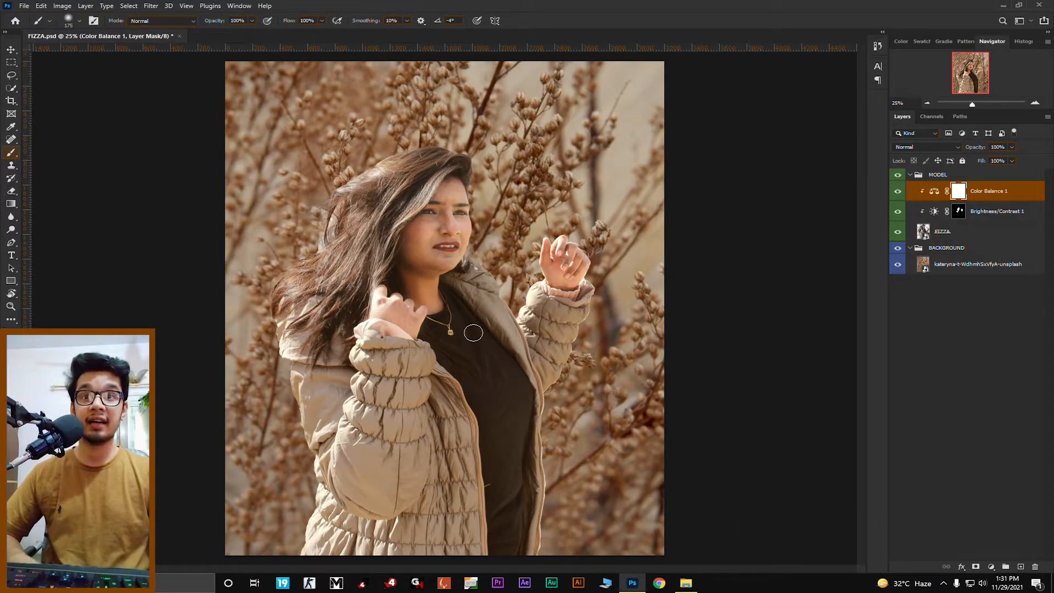
click(11, 49)
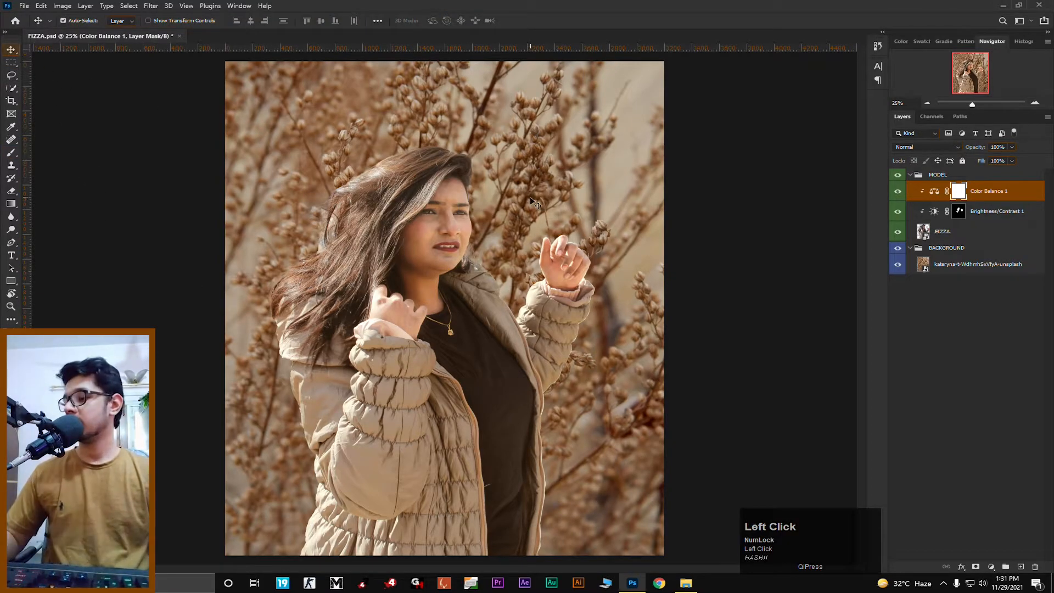
key(ctrl+s)
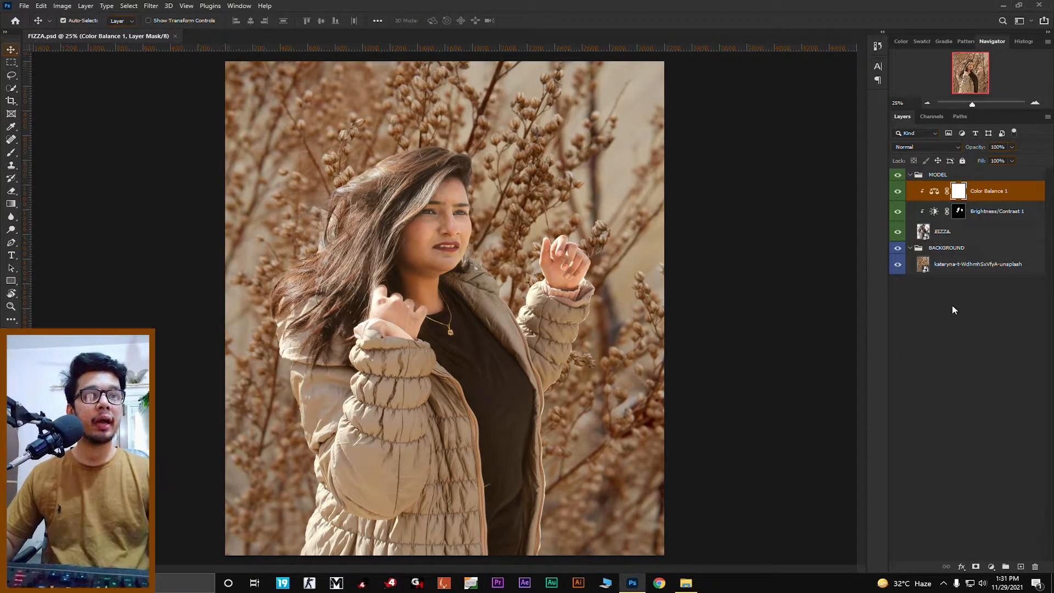
- Apply a 30 px Field Blur to the dried-plant image layer in the BACKGROUND group
click(956, 266)
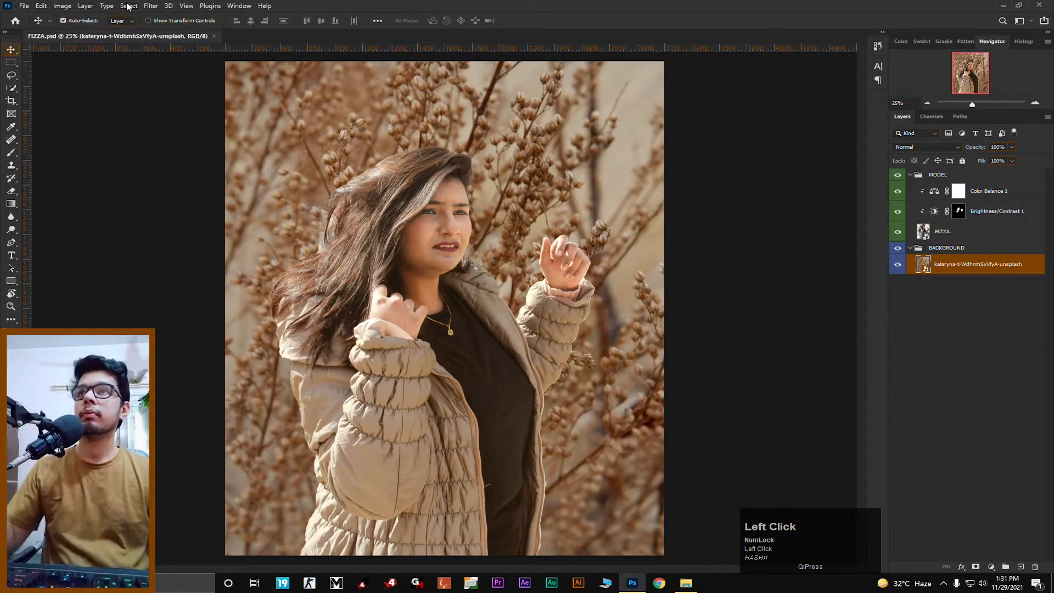
click(147, 6)
mouse_move(185, 133)
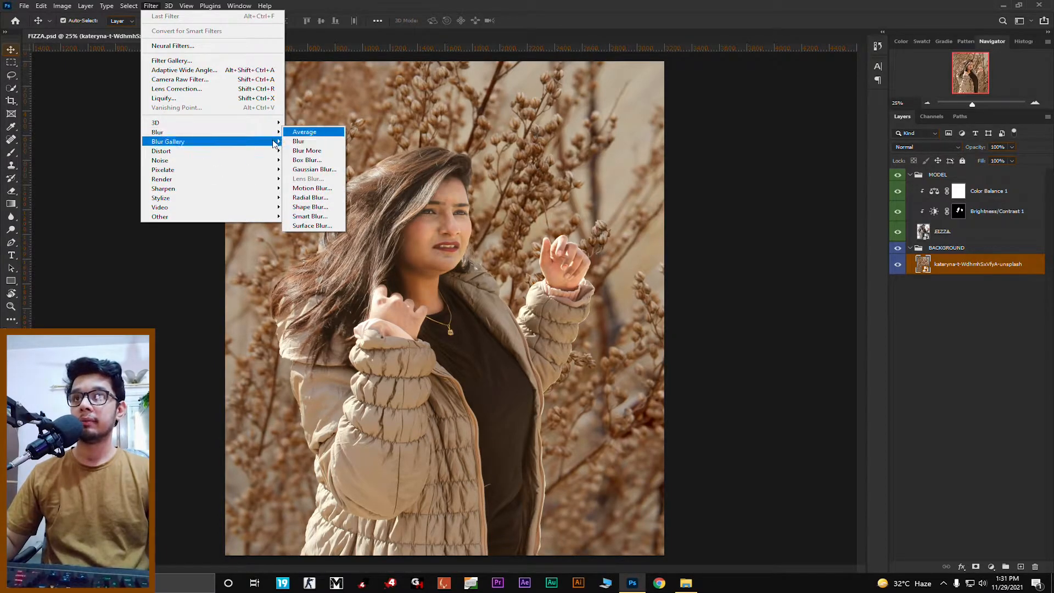
click(307, 141)
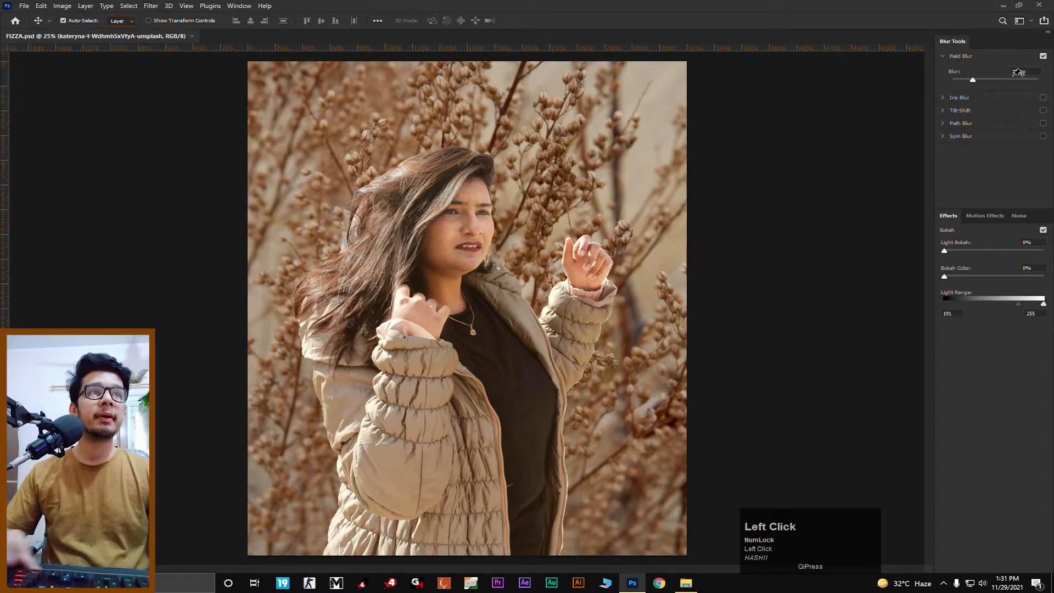
drag(1017, 70, 1014, 71)
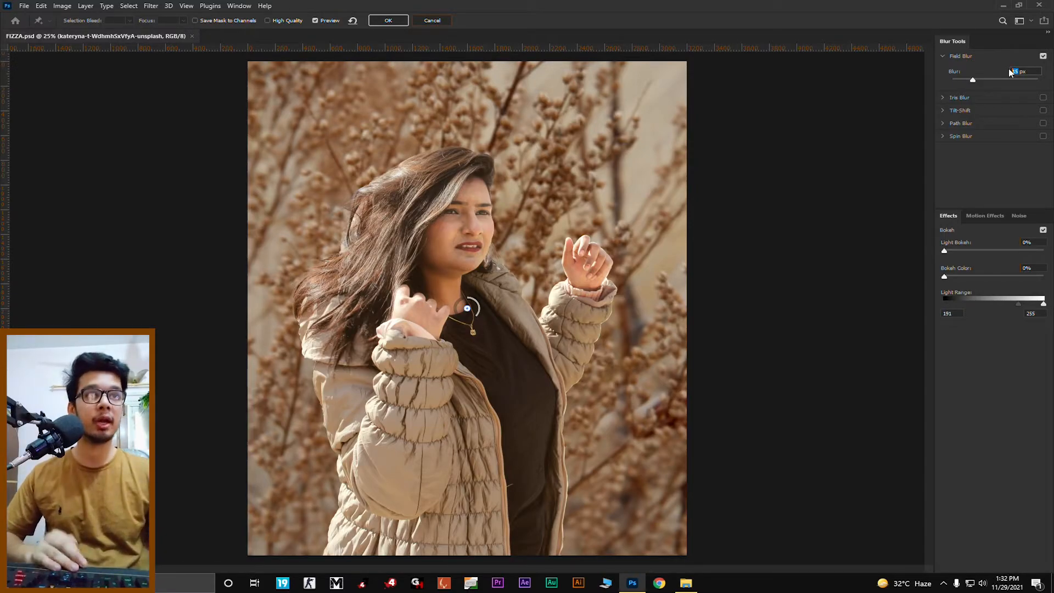
text(30)
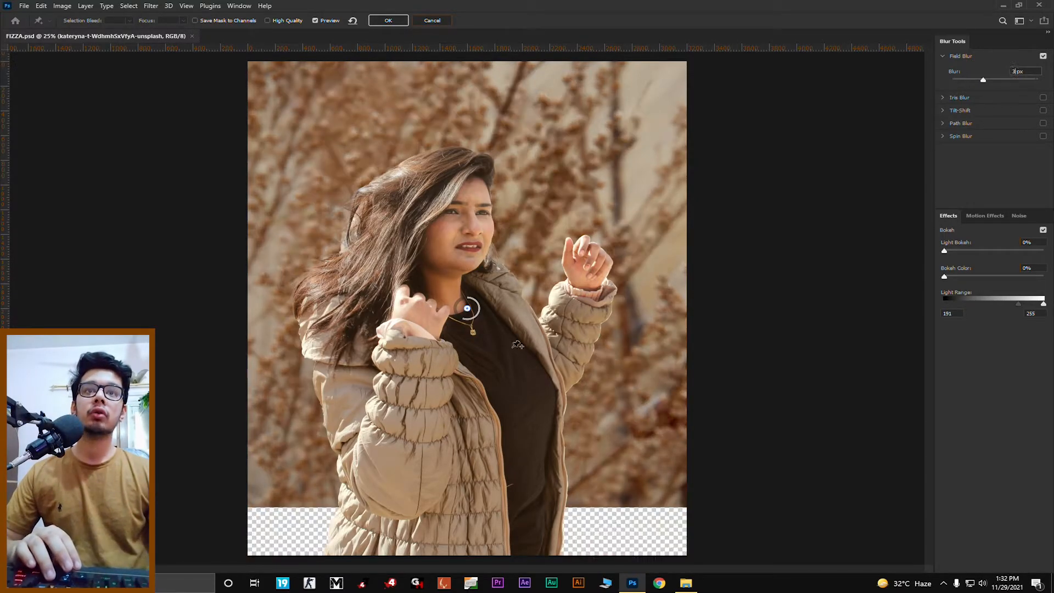
click(390, 20)
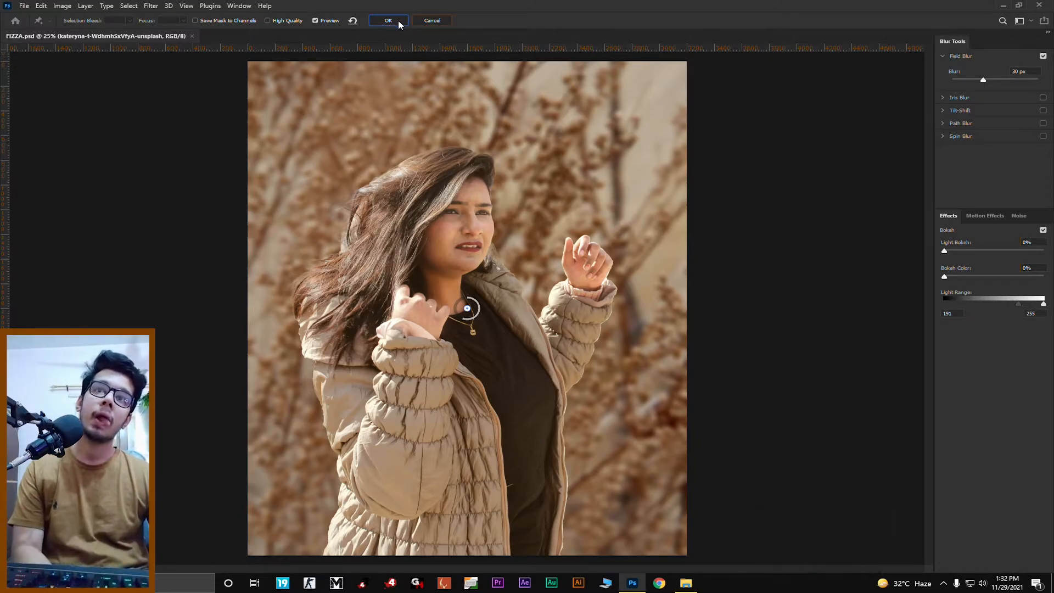
click(395, 23)
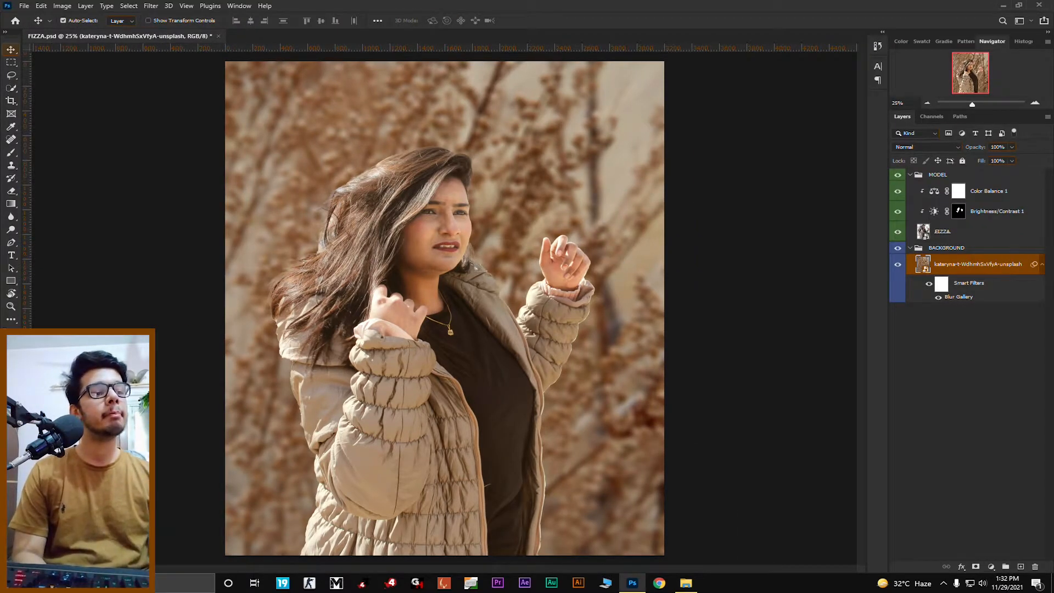
- Collapse the MODEL and BACKGROUND groups and add a Levels adjustment layer above them with the shadow input at 25
click(907, 178)
click(910, 175)
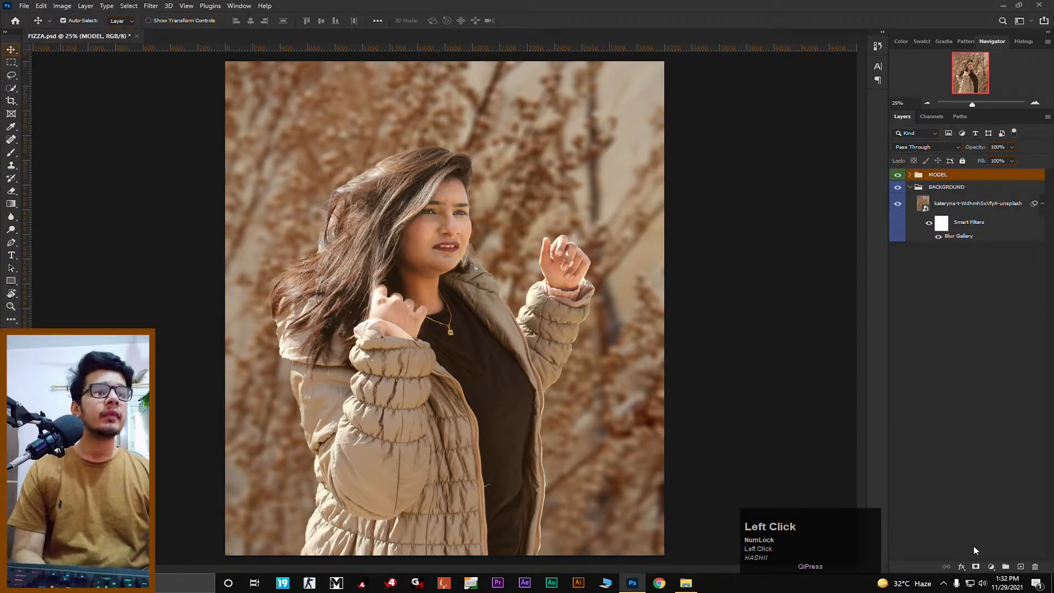
click(910, 187)
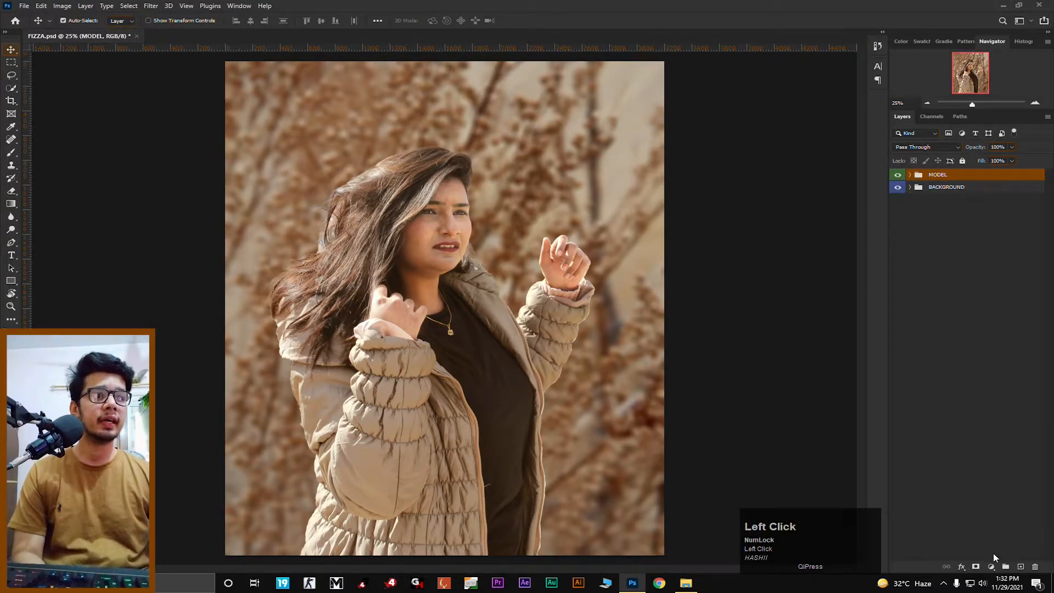
click(991, 566)
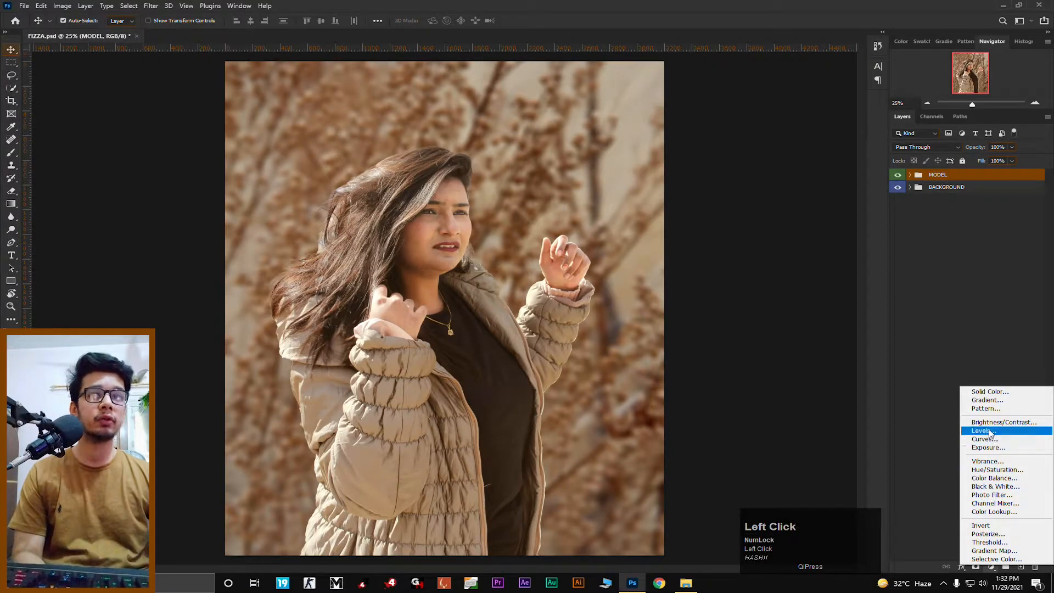
click(990, 432)
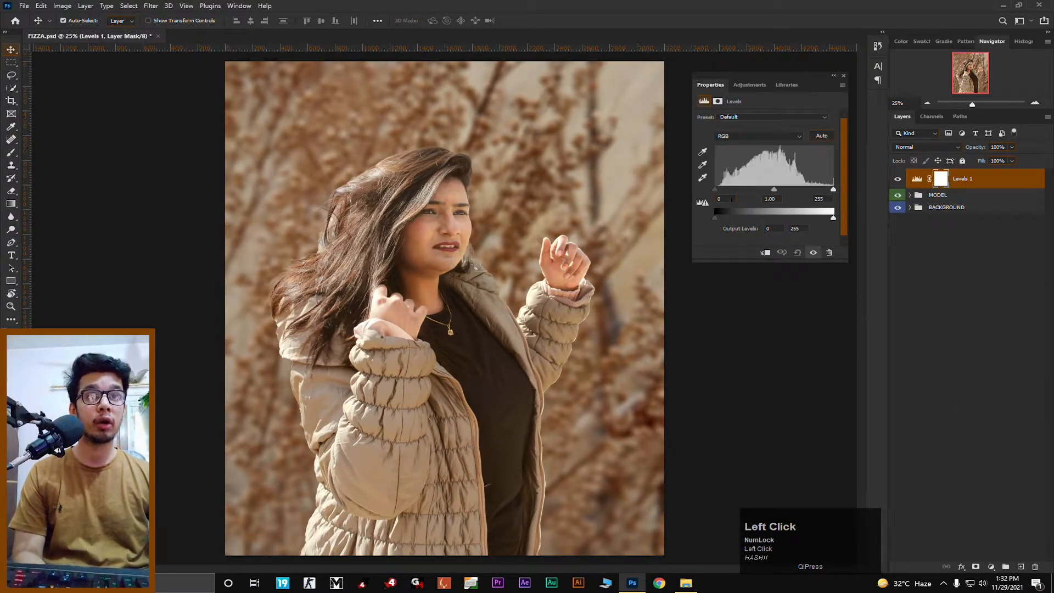
text(25)
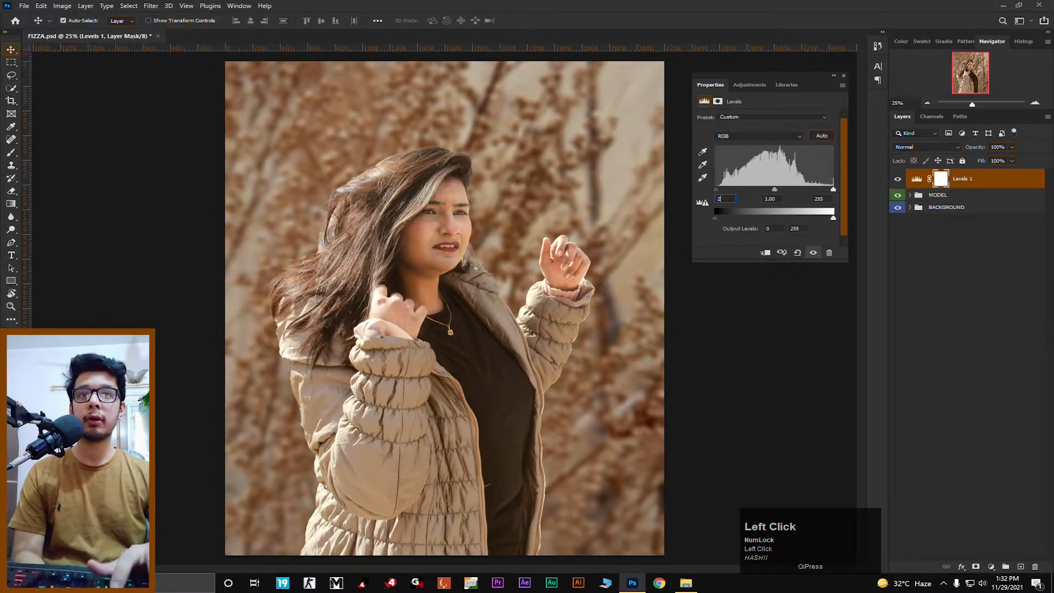
click(843, 76)
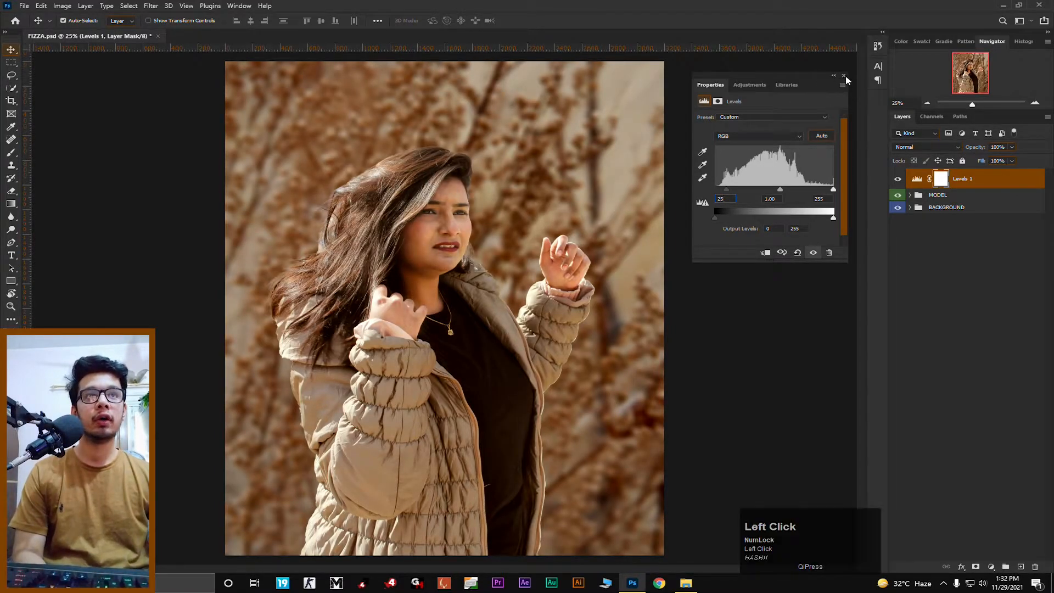
- Compare the image with the Levels layer hidden and shown, and save the document
click(897, 178)
click(896, 179)
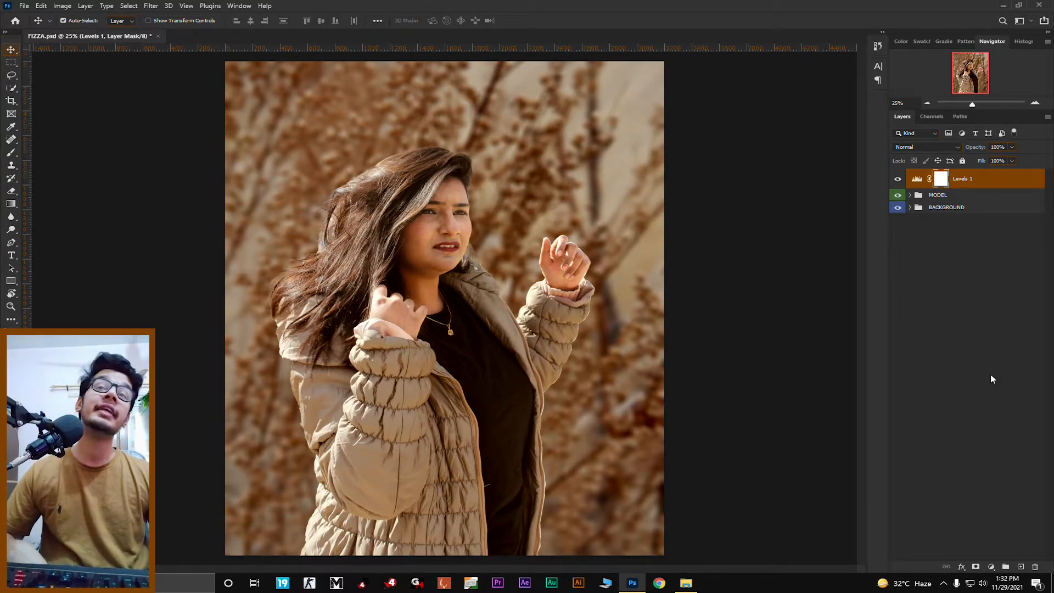
key(ctrl+s)
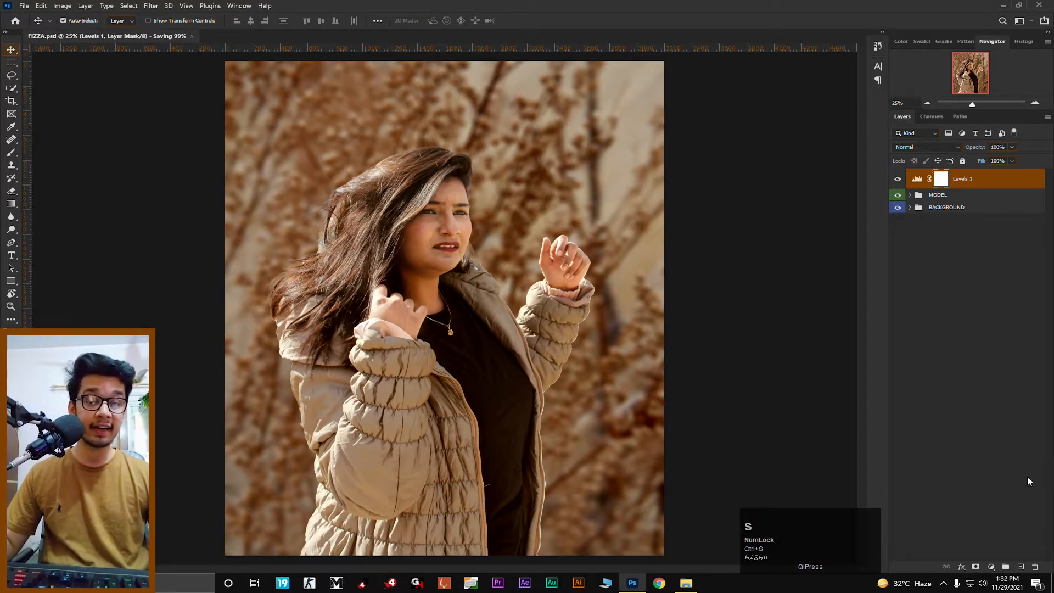
- Place the 33790-8-falling-leaves-image file as an embedded layer, scaled to about 837% over the upper-right part of the image
click(22, 7)
click(81, 204)
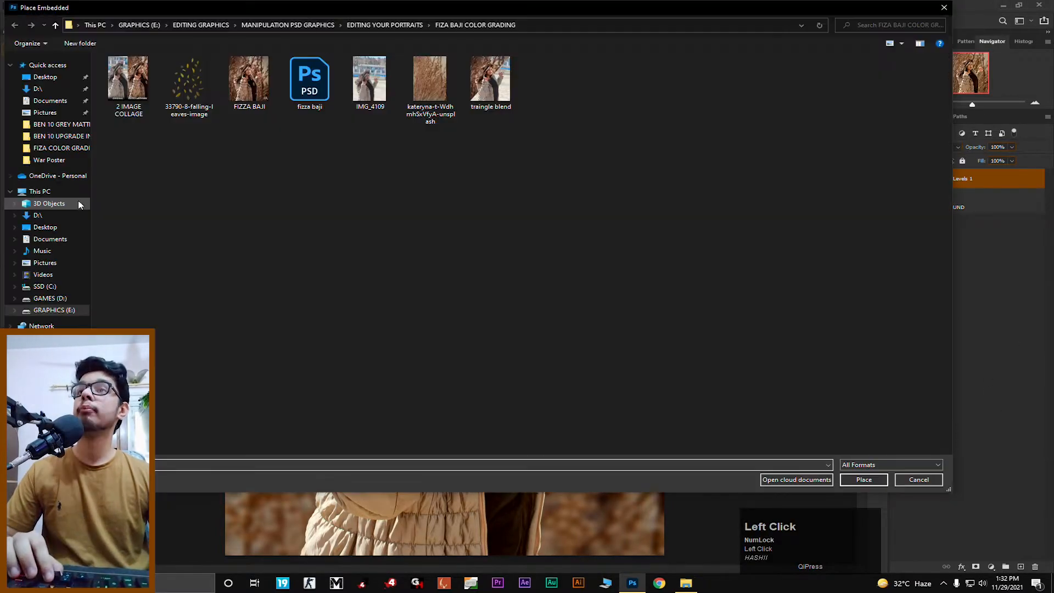
click(180, 67)
key(Return)
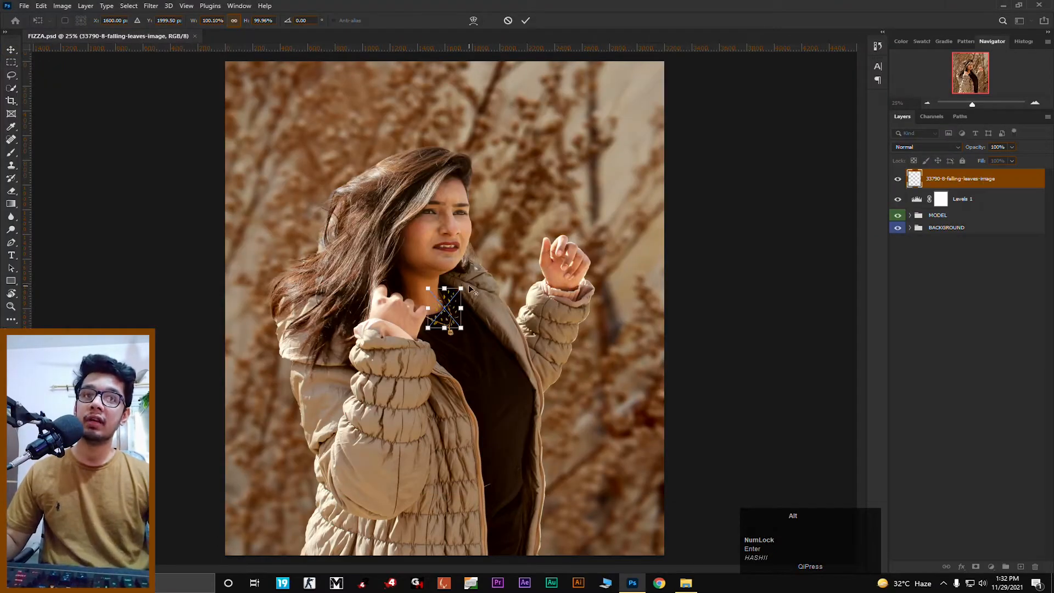
drag(461, 288, 691, 182)
drag(433, 220, 505, 121)
key(Return)
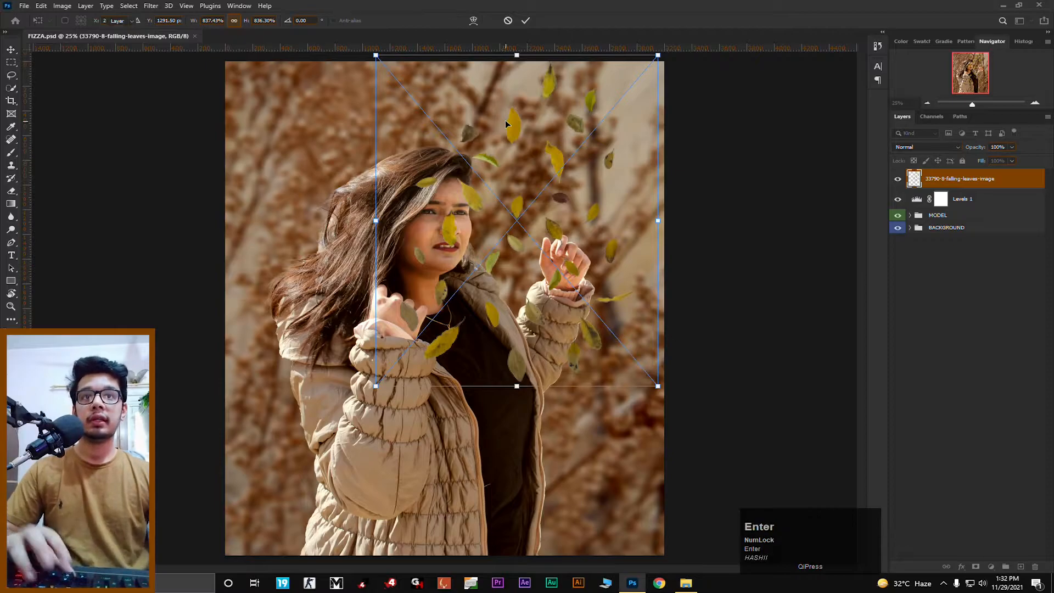
- Duplicate the falling-leaves layer twice, moving one copy to the image's lower left and rotating the other about 161° at the lower right
key(ctrl+j)
drag(518, 204, 587, 435)
key(ctrl+j)
key(ctrl+t)
drag(712, 353, 778, 488)
drag(659, 466, 719, 436)
drag(683, 304, 727, 590)
drag(618, 384, 624, 423)
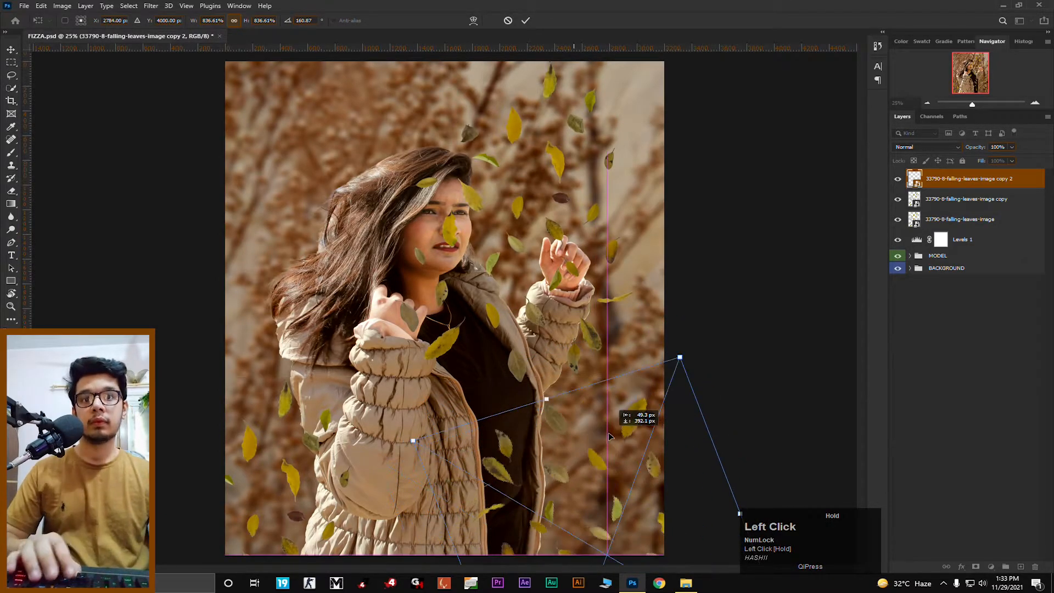
key(Return)
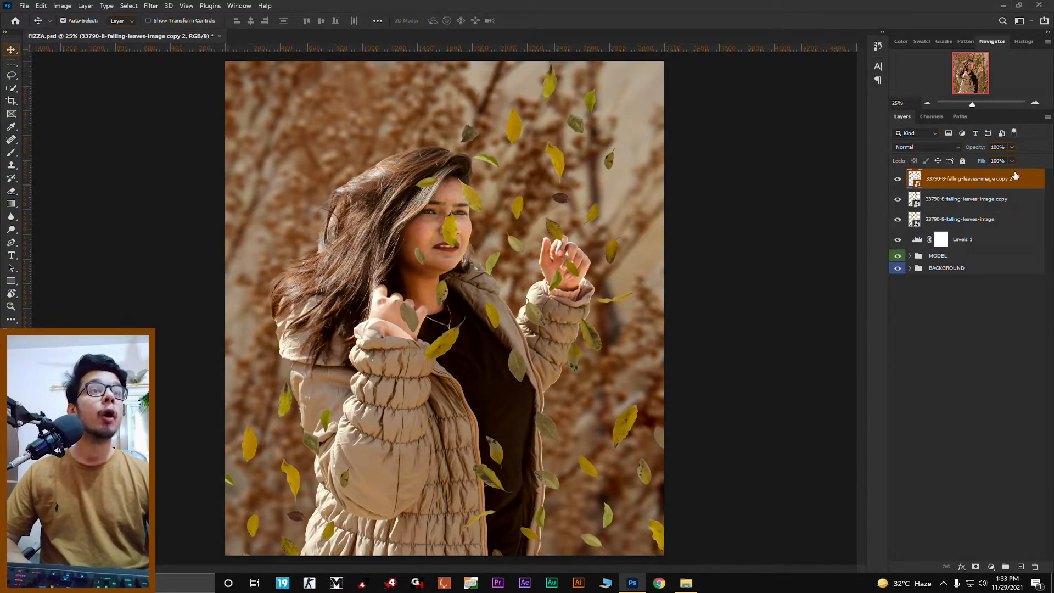
- Check the effect of the topmost falling-leaves copy by hiding and showing it
click(897, 179)
click(897, 180)
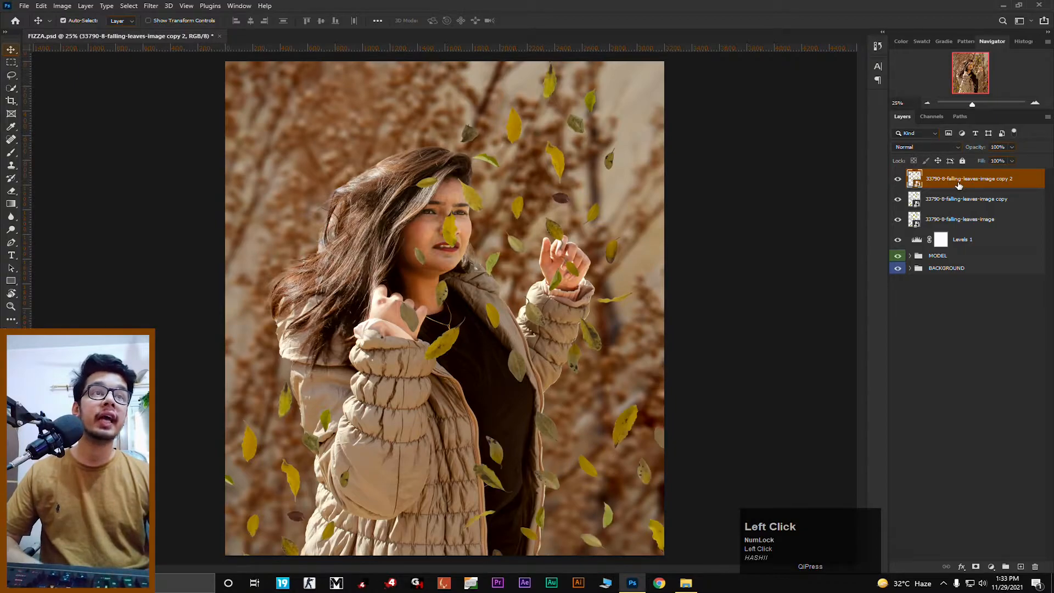
click(1011, 343)
- Group the three falling-leaves layers, name the group LEAVES, and leave it collapsed after checking its contents
click(976, 219)
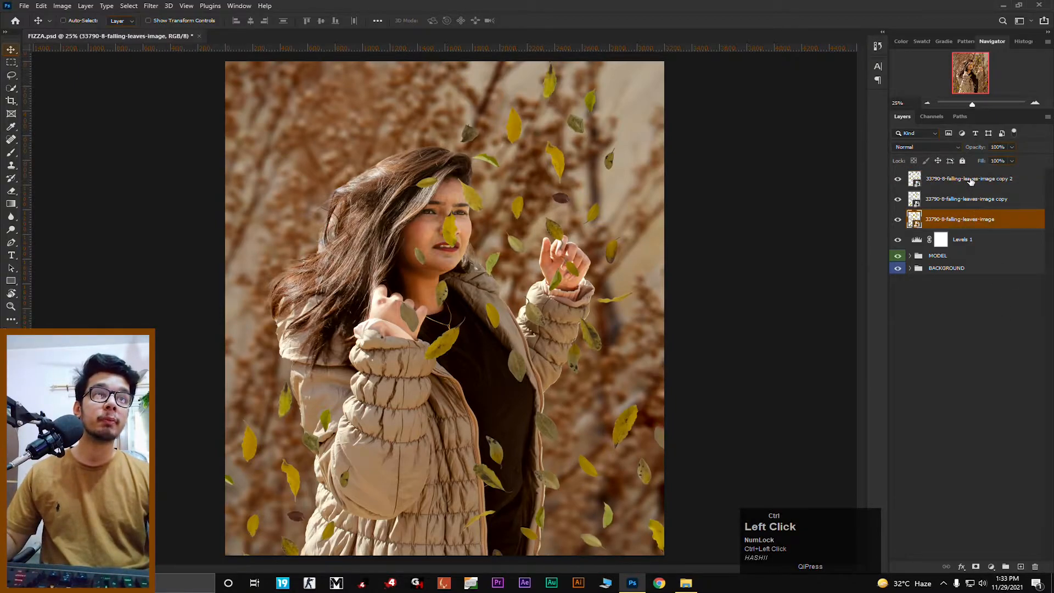
ctrl+click(970, 181)
click(971, 183)
shift+click(970, 200)
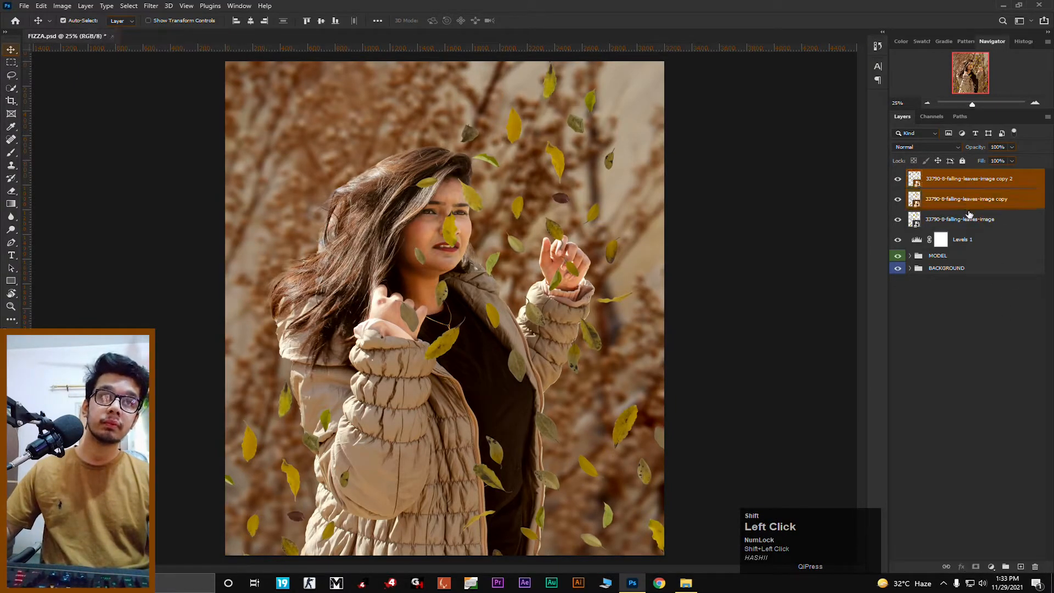
shift+click(969, 219)
key(ctrl+g)
double_click(939, 174)
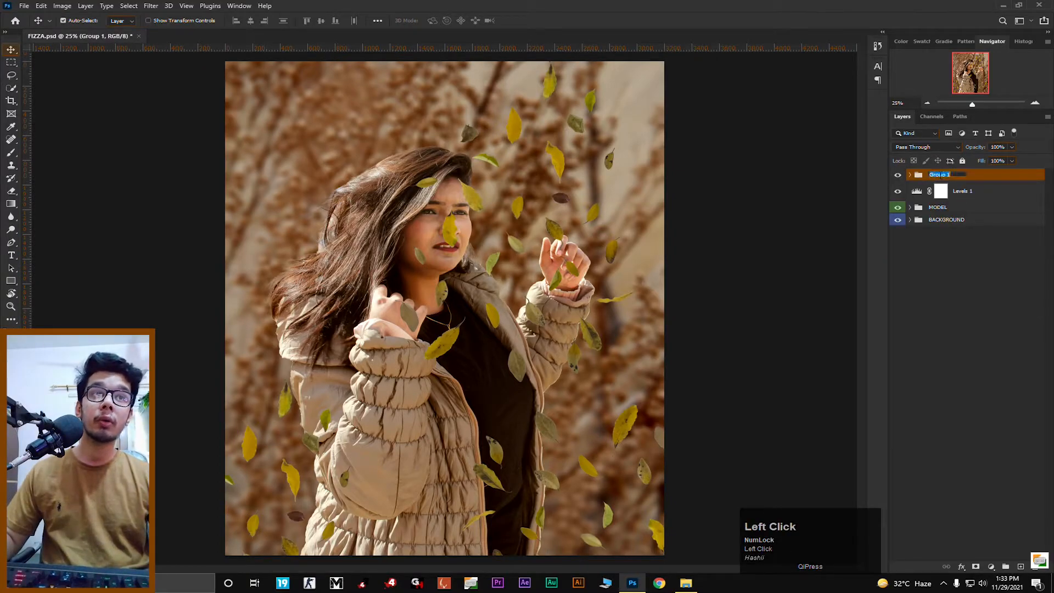
key(Caps_Lock)
text(LEAVES)
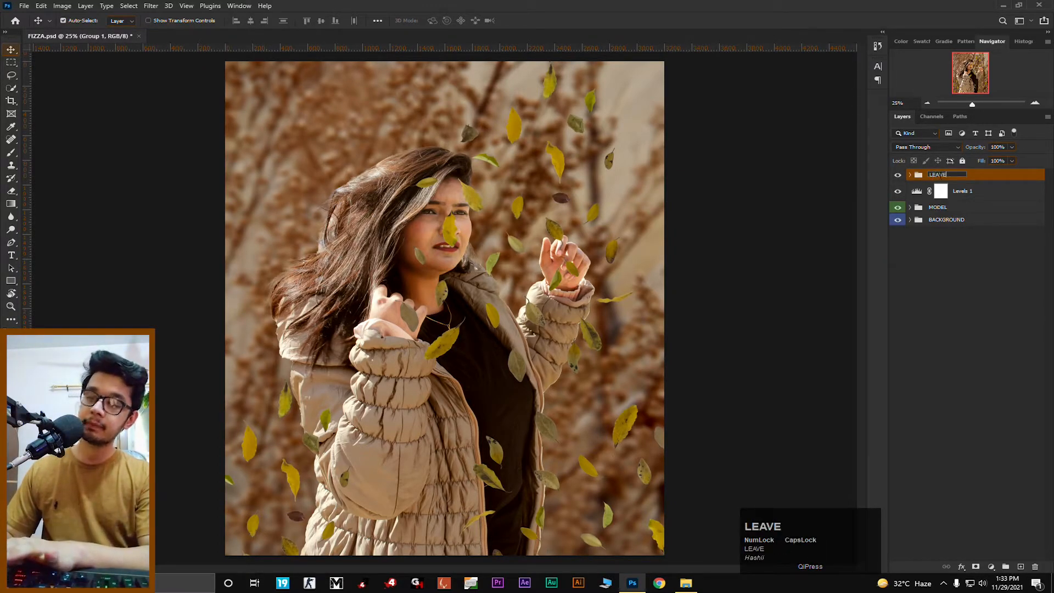
key(Return)
click(908, 175)
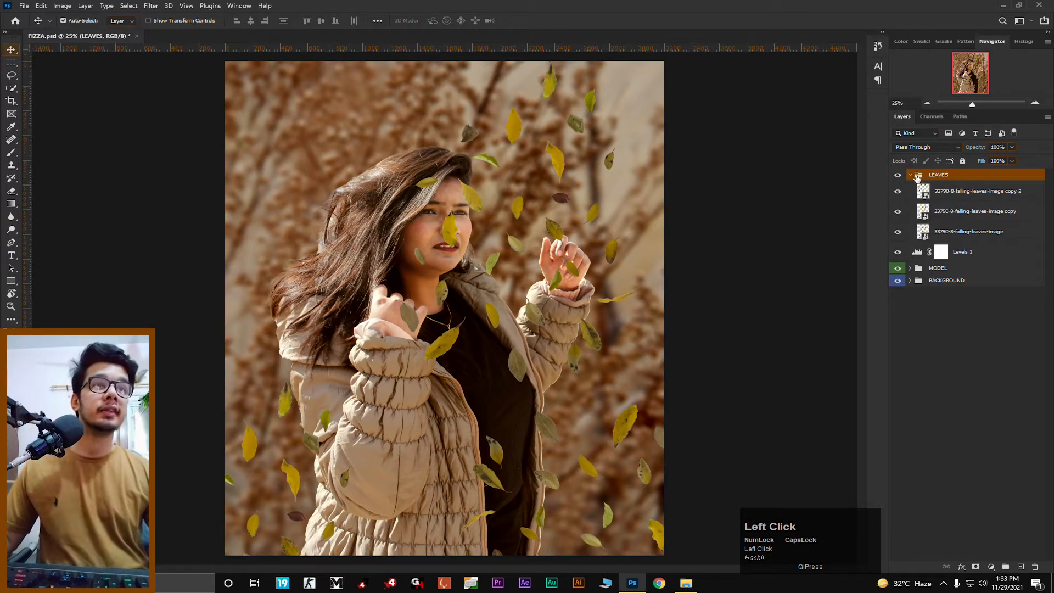
click(910, 175)
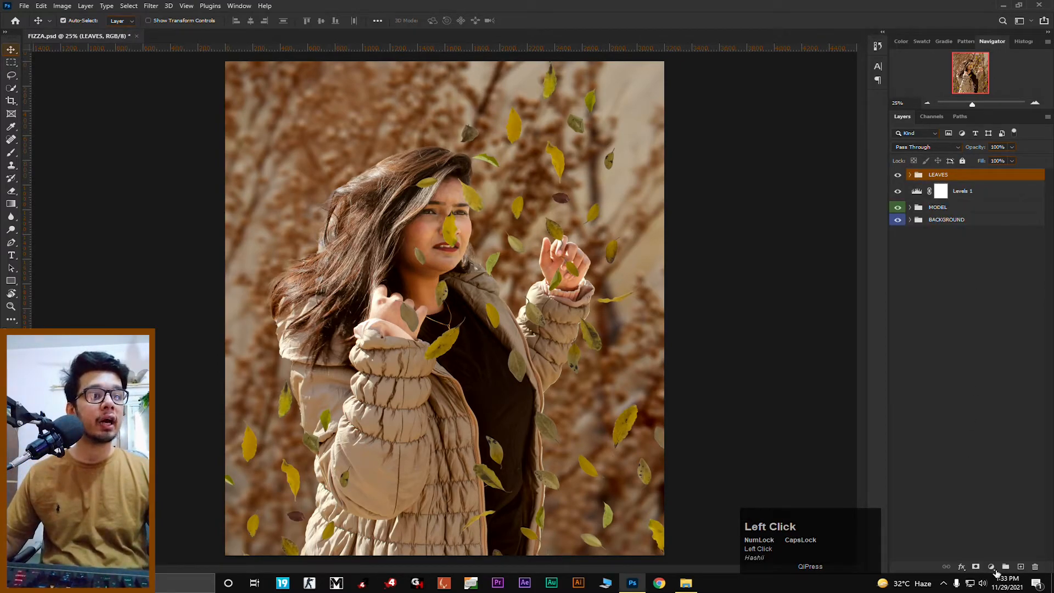
- Add a Hue/Saturation adjustment layer clipped to the LEAVES group and turn on Colorize
click(991, 566)
click(1004, 470)
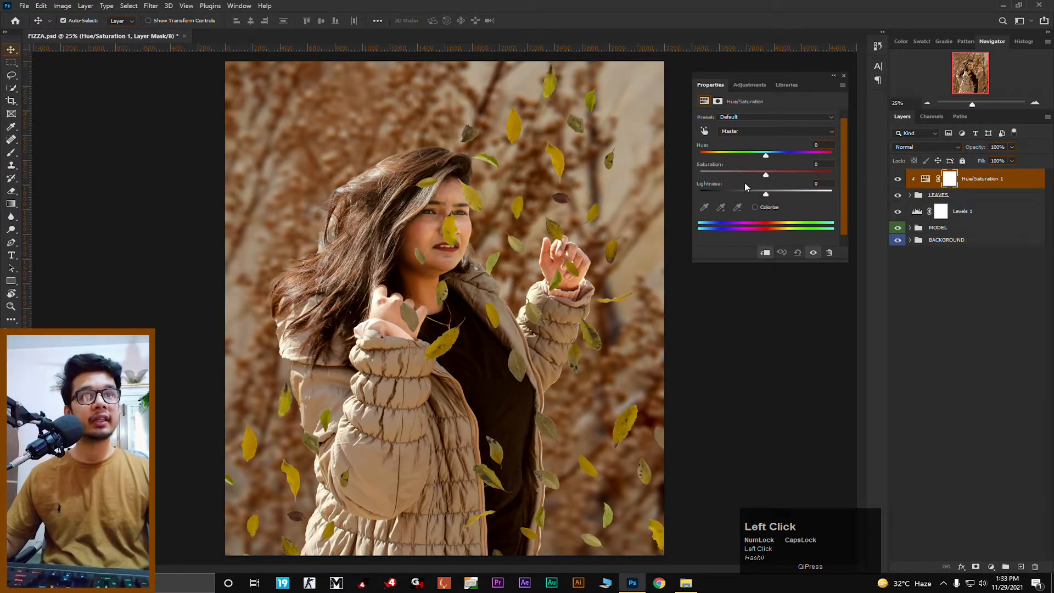
click(754, 208)
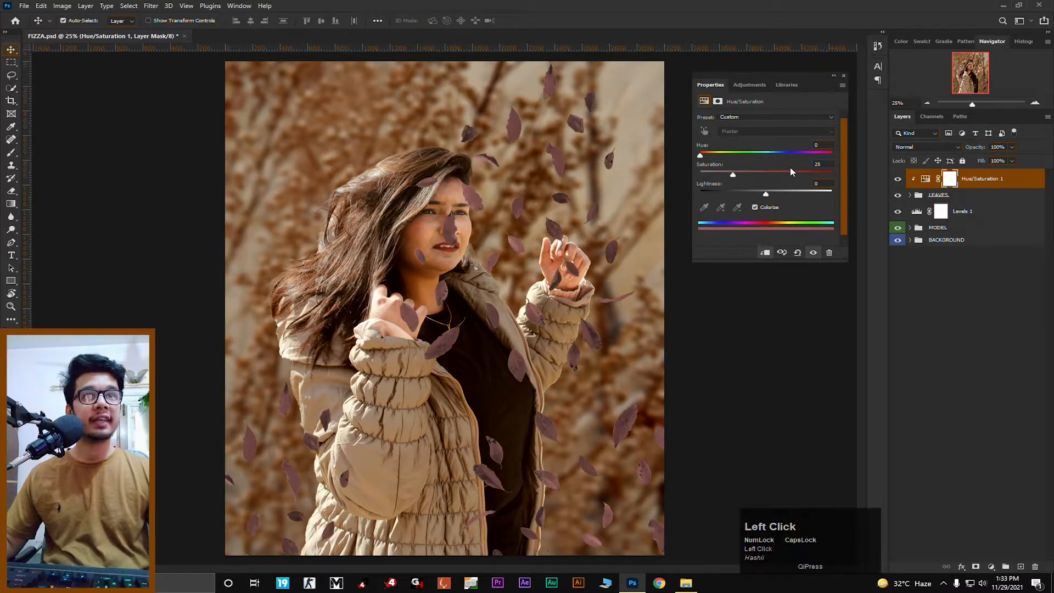
- Set the leaves' colorize hue to 20, saturation to 48 and lightness to +8, and compare the effect on and off
click(822, 144)
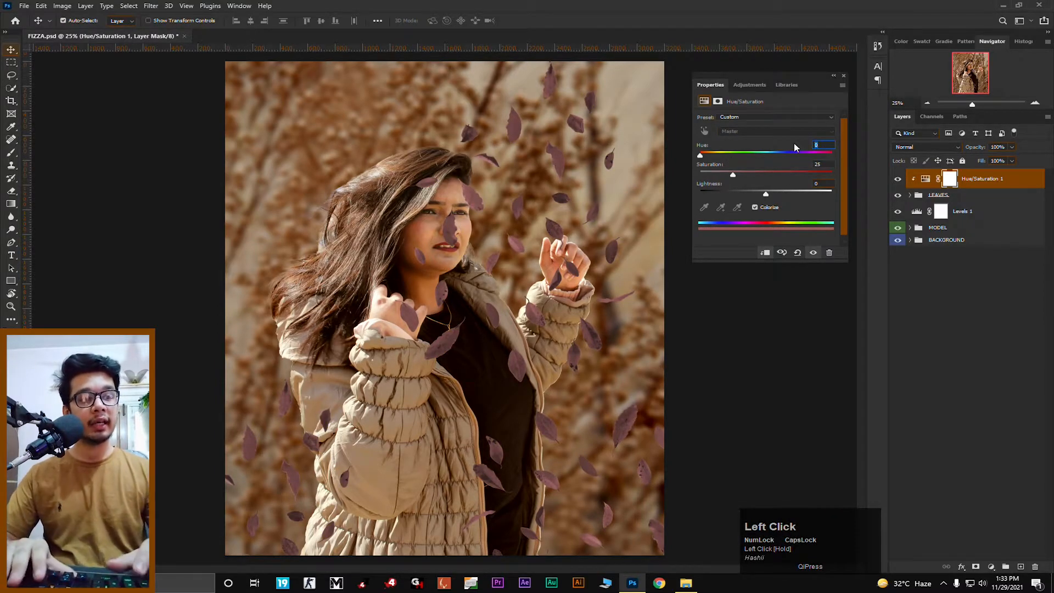
text(20)
key(Tab)
text(48)
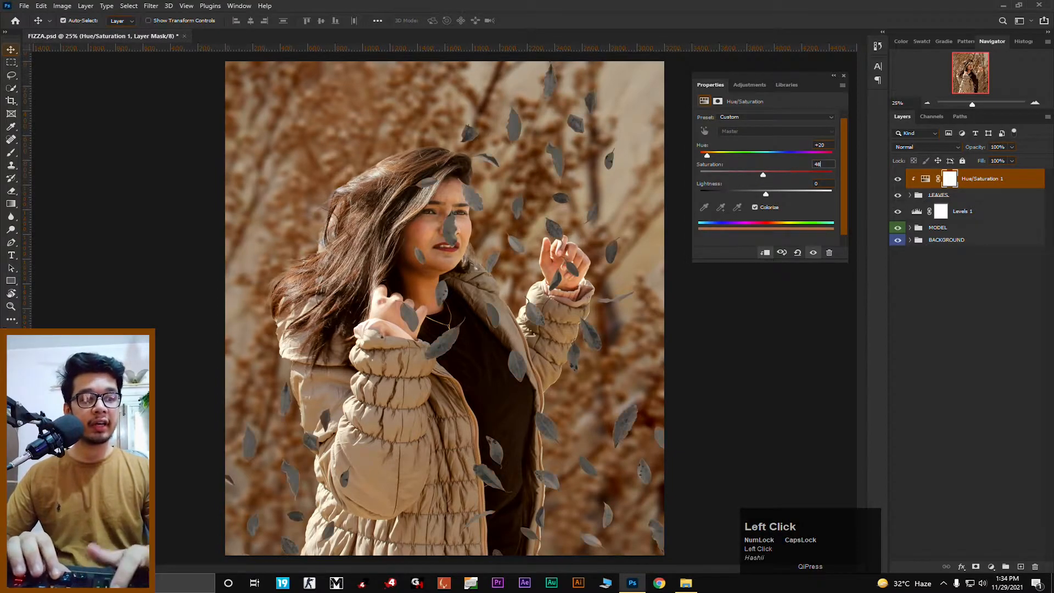
click(822, 182)
text(+8)
click(843, 76)
click(897, 180)
click(897, 180)
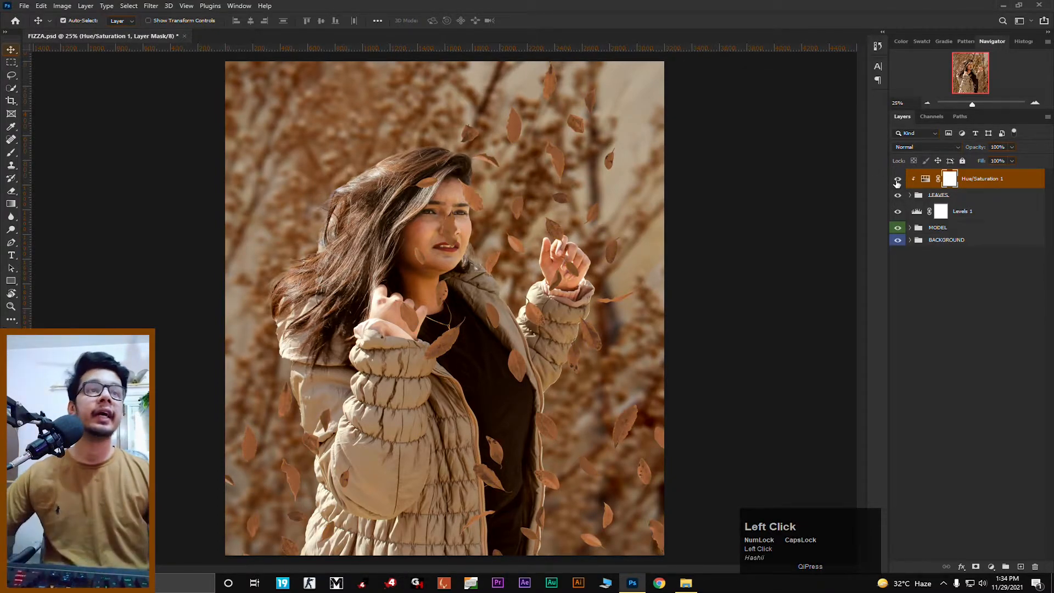
- Expand the LEAVES group and hide and show the topmost falling-leaves copy to see which leaves it holds
click(910, 195)
click(907, 213)
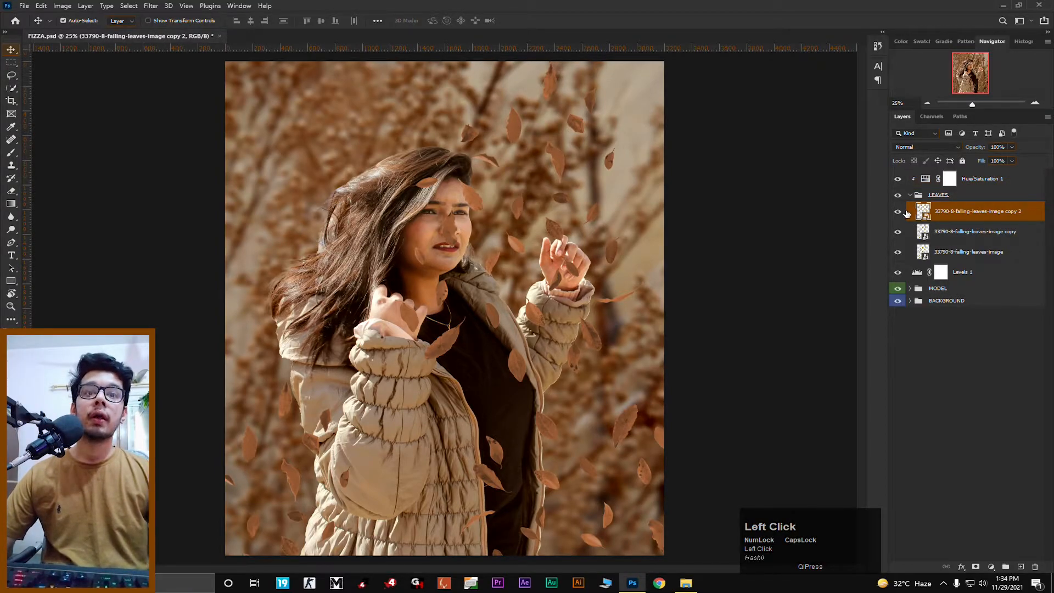
click(897, 211)
click(898, 213)
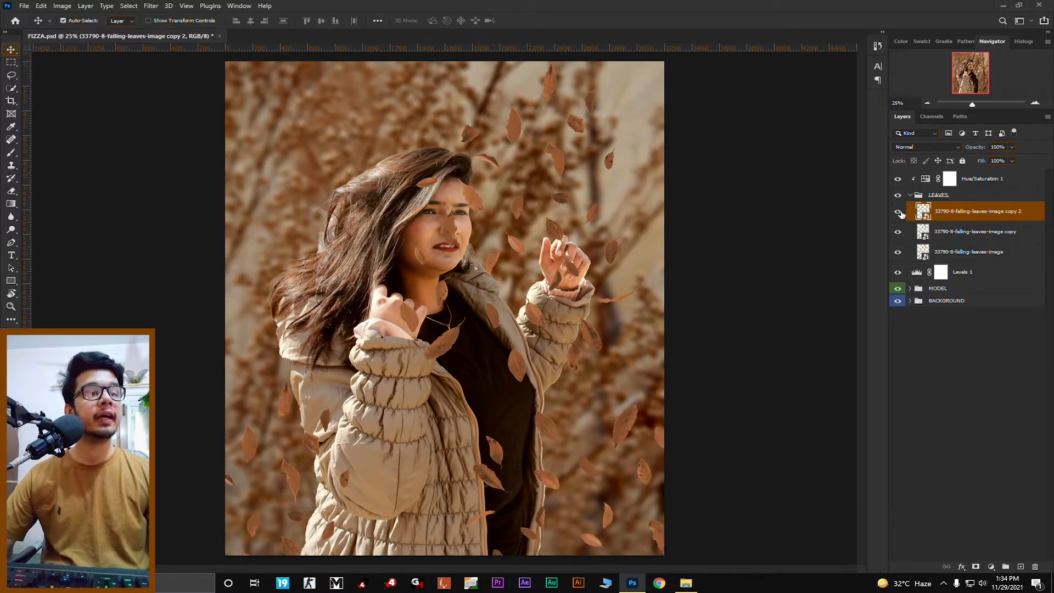
- Apply a Motion Blur with angle -36° and distance 12 pixels to the topmost falling-leaves copy, and collapse its filter list
click(151, 6)
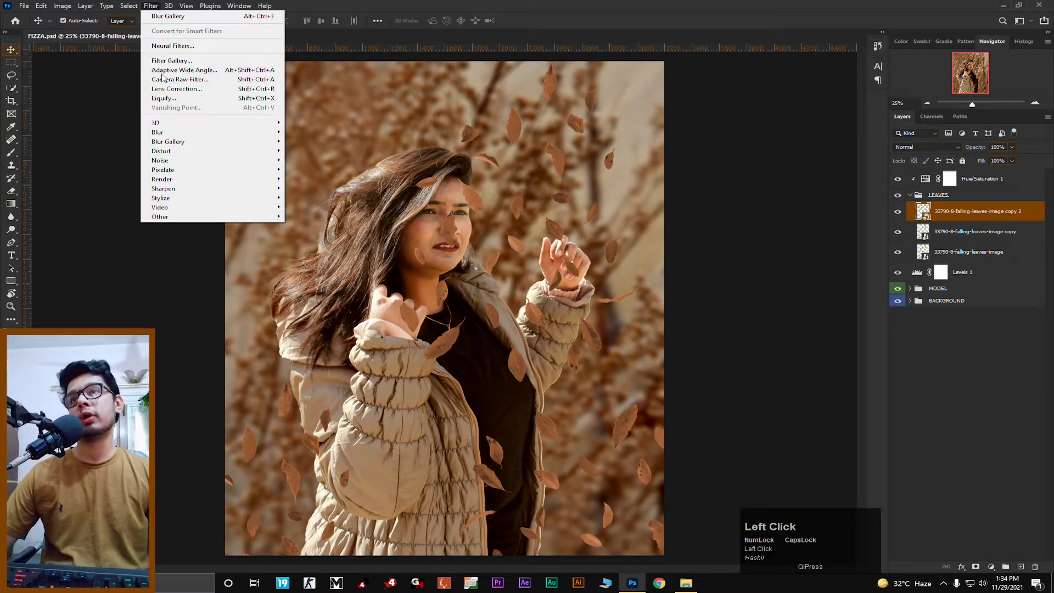
mouse_move(188, 138)
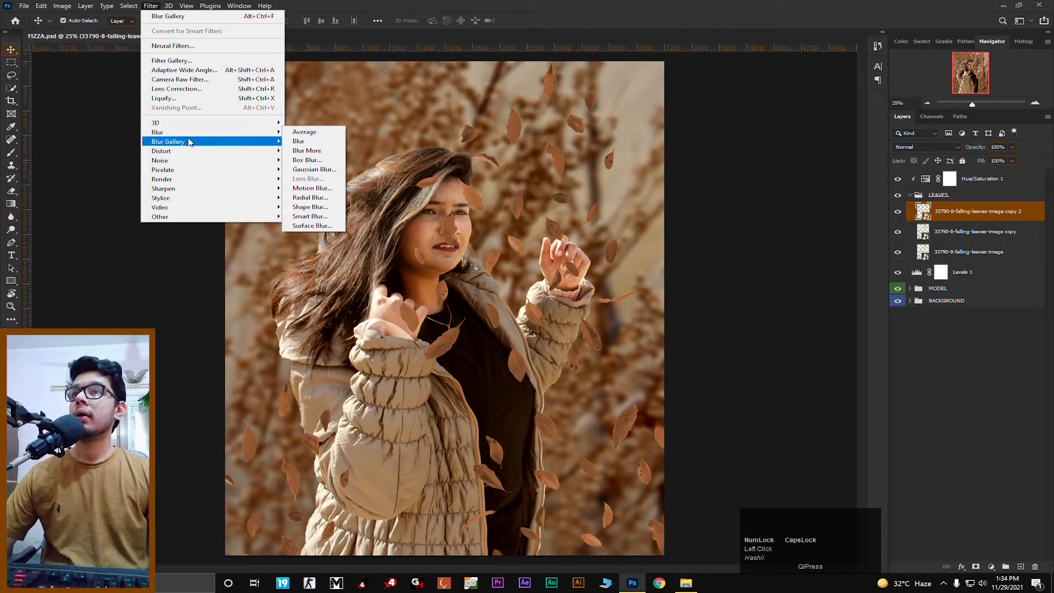
click(189, 142)
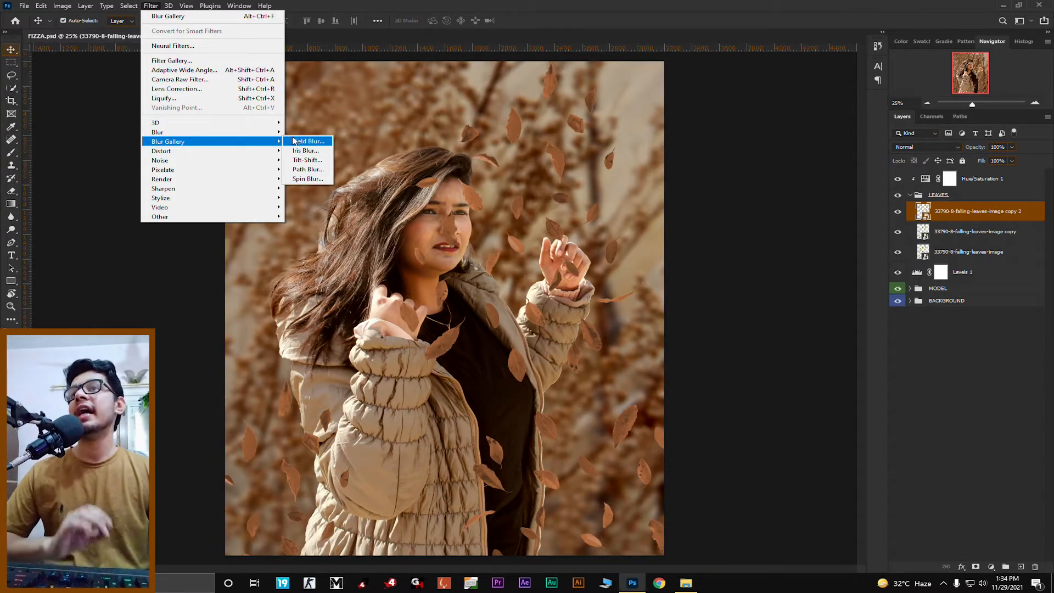
mouse_move(274, 135)
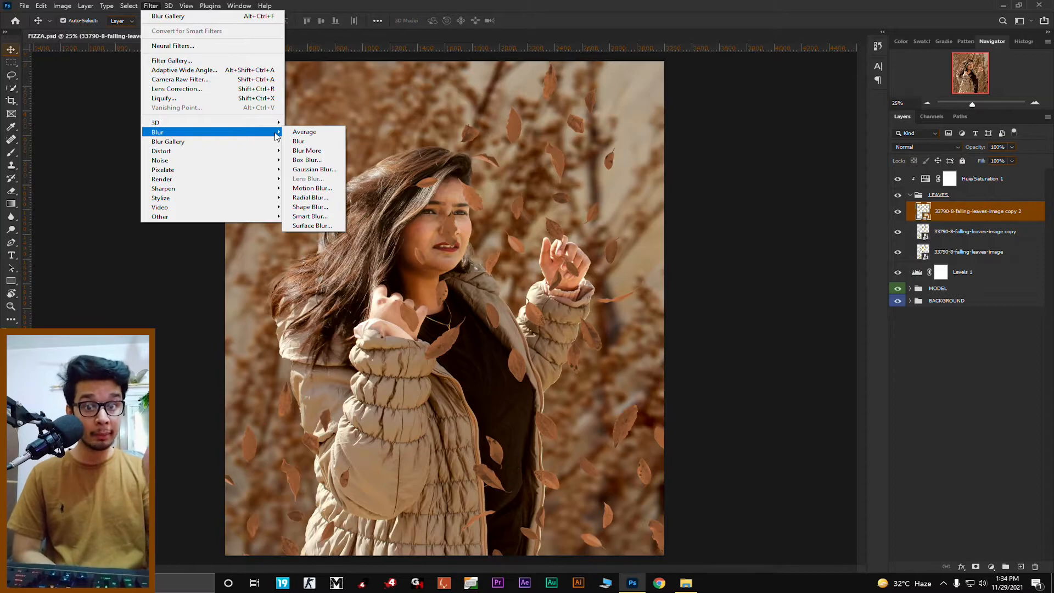
click(307, 188)
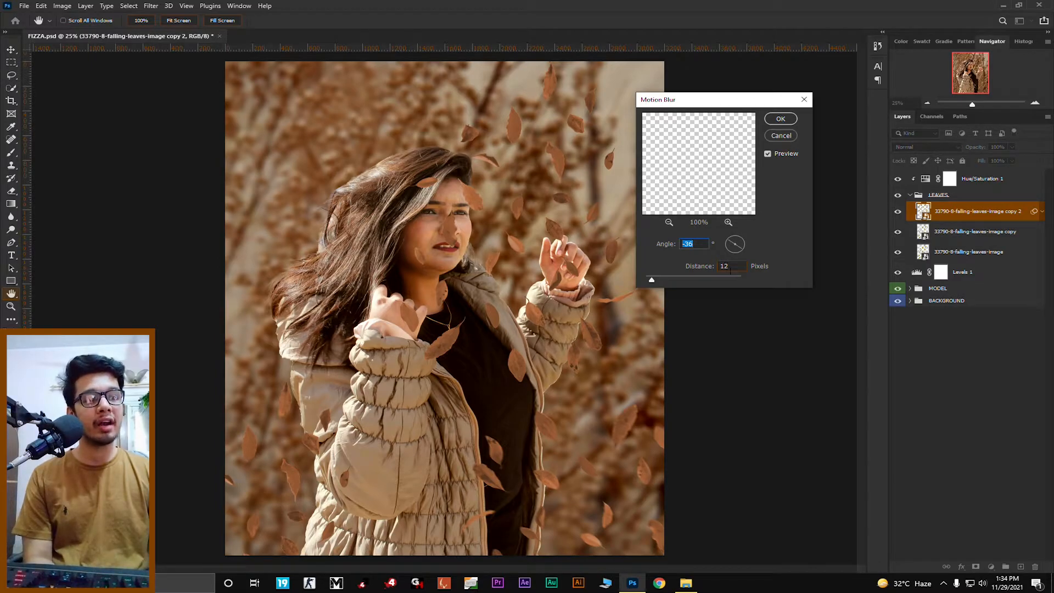
click(775, 119)
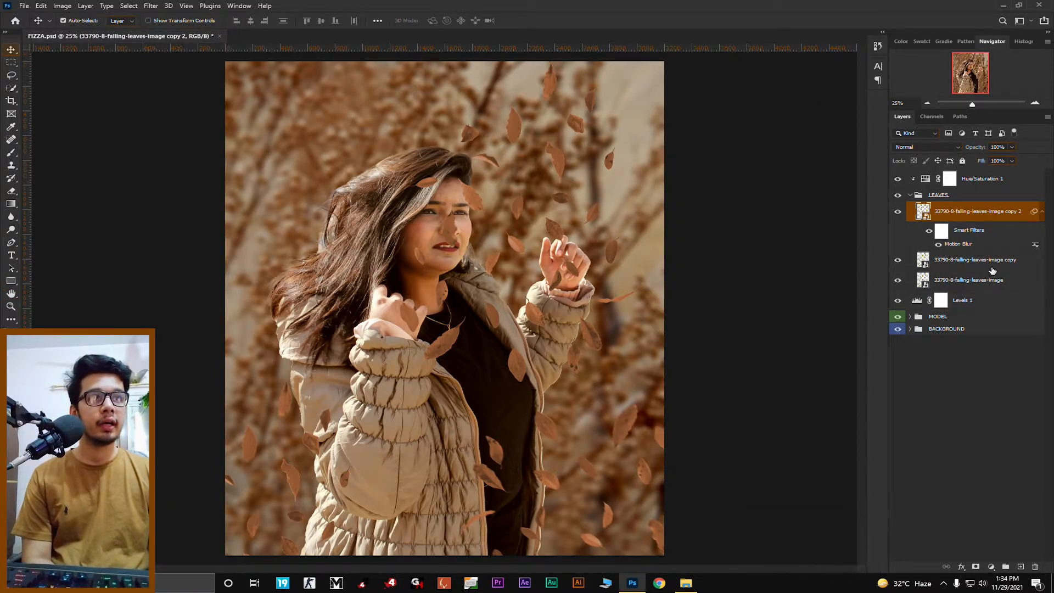
click(938, 245)
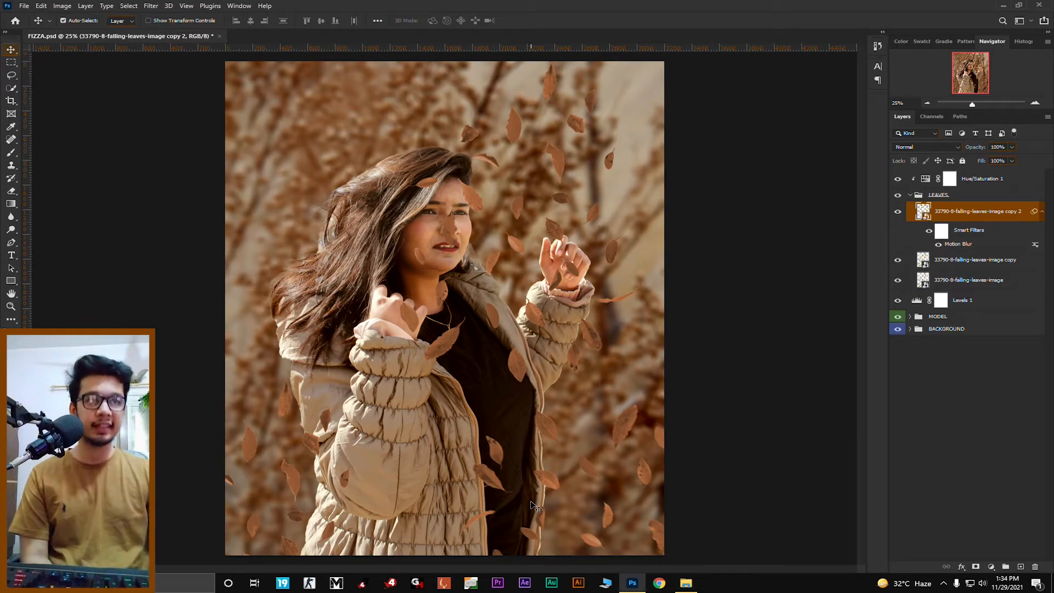
click(1041, 214)
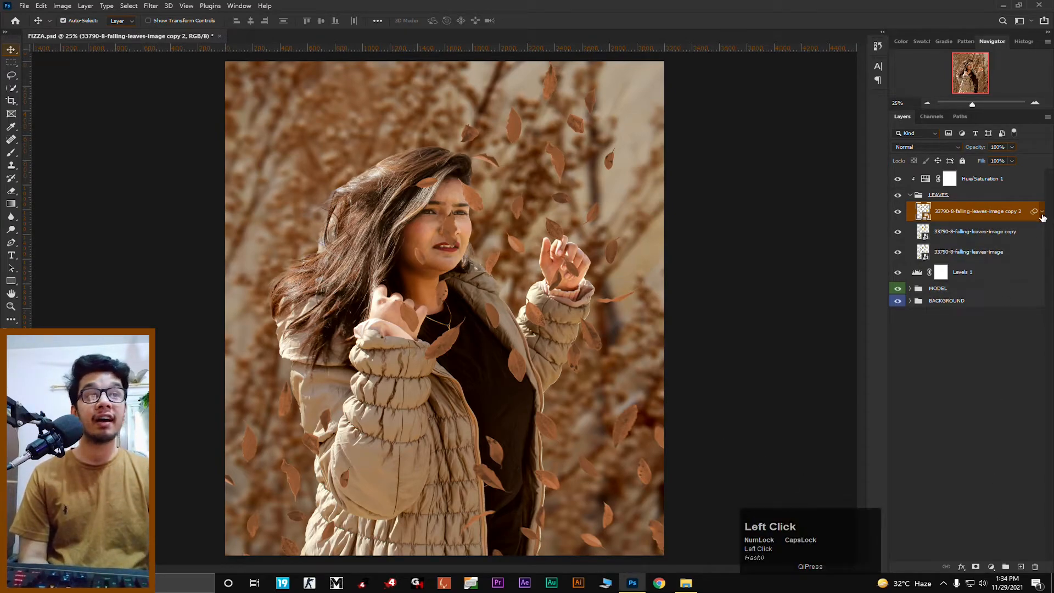
- Apply a Motion Blur with angle -73° and distance 30 pixels to the middle falling-leaves layer, and collapse its filter list
click(1012, 230)
click(897, 231)
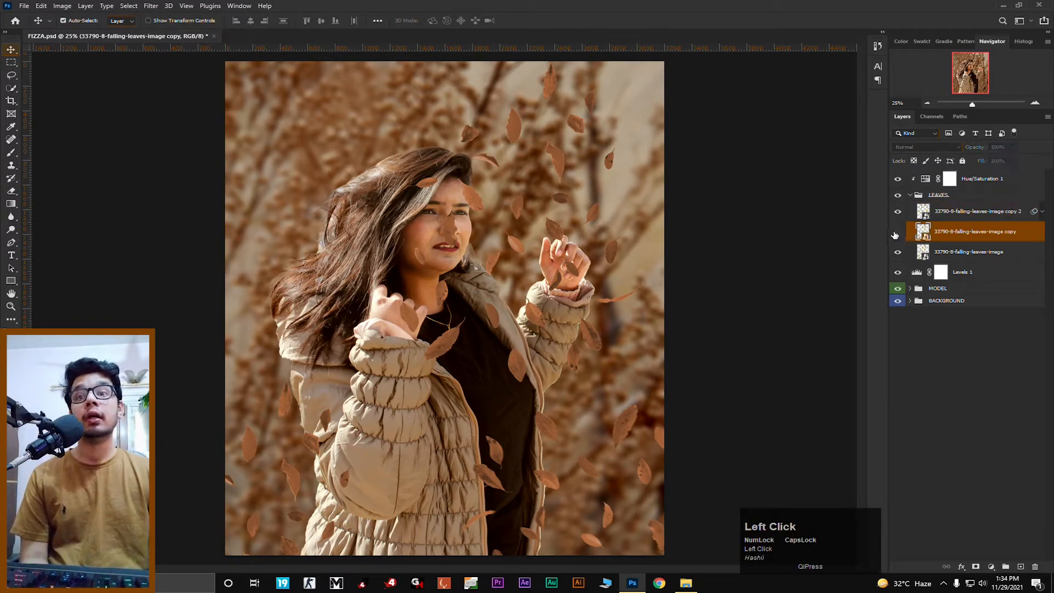
click(897, 231)
click(151, 5)
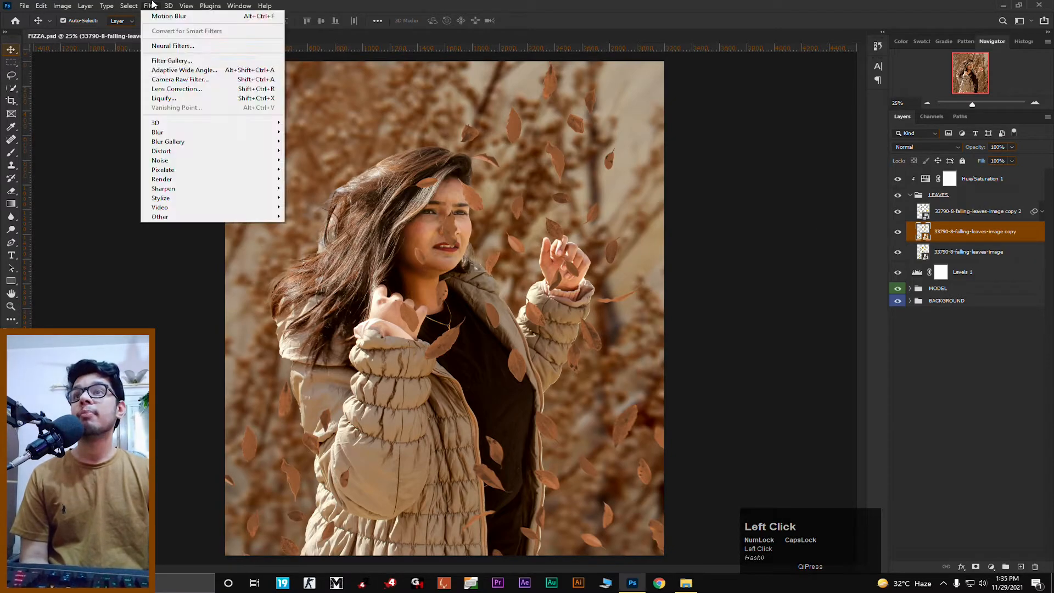
mouse_move(170, 143)
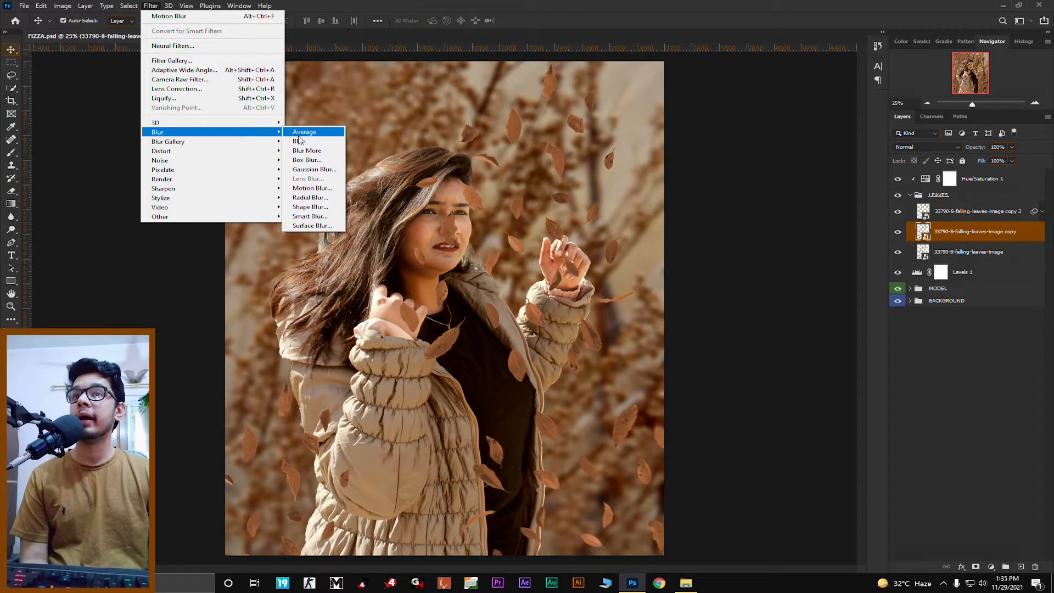
click(311, 188)
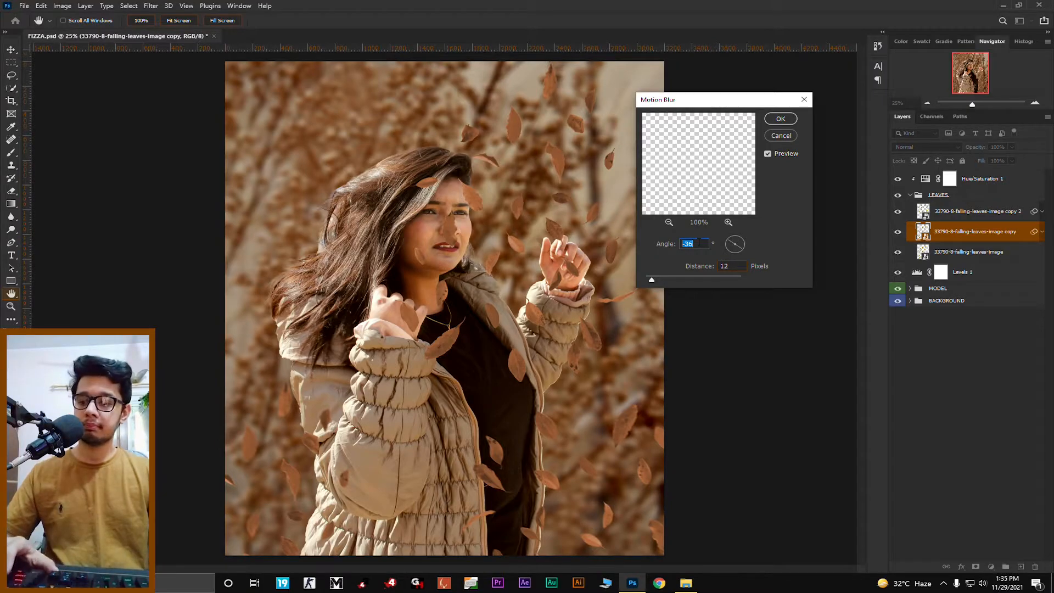
text(-)
text(3)
drag(726, 266, 718, 266)
text(3)
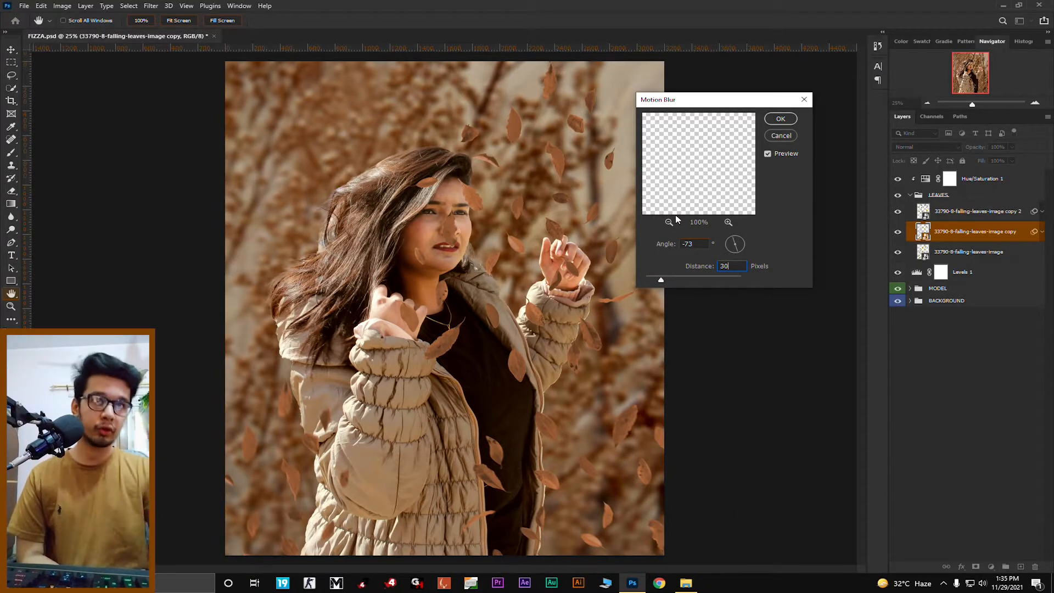
click(780, 119)
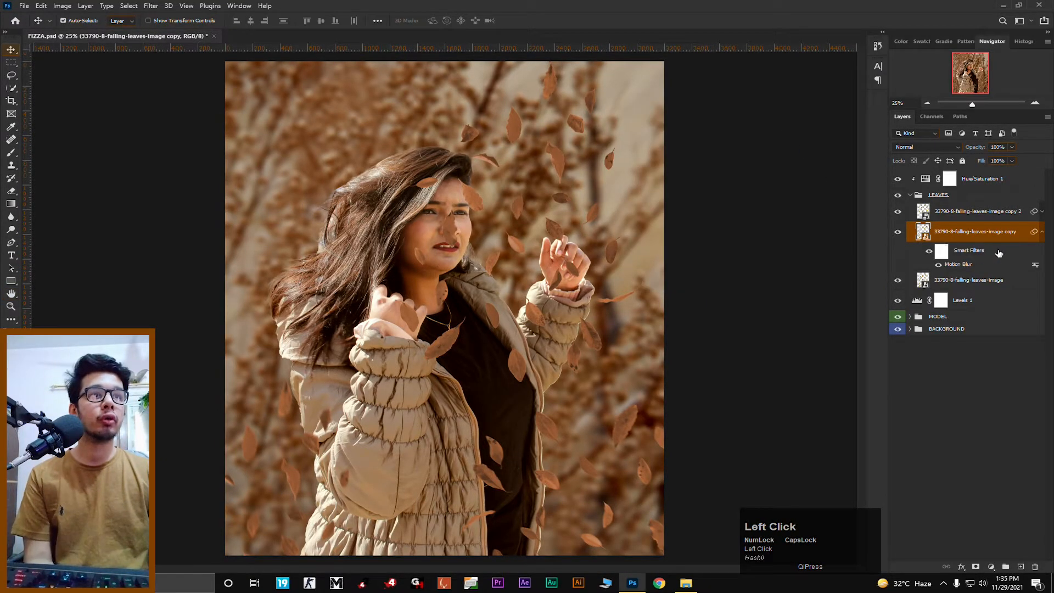
click(1041, 232)
- Start a Field Blur on the original falling-leaves layer and add a pin with 0 px blur on the leaf beside the raised sleeve
click(1018, 254)
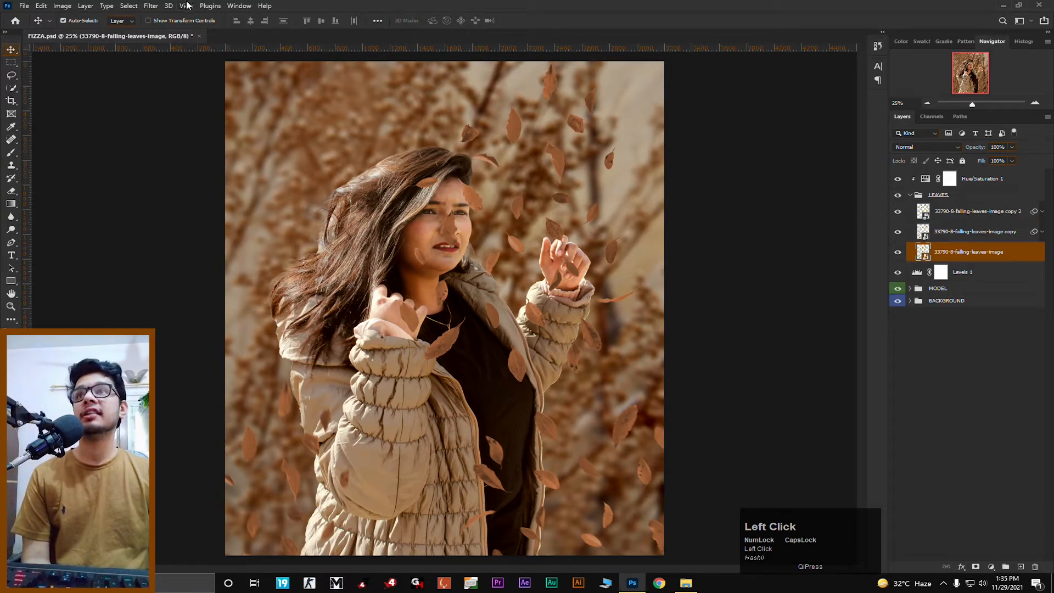
click(151, 6)
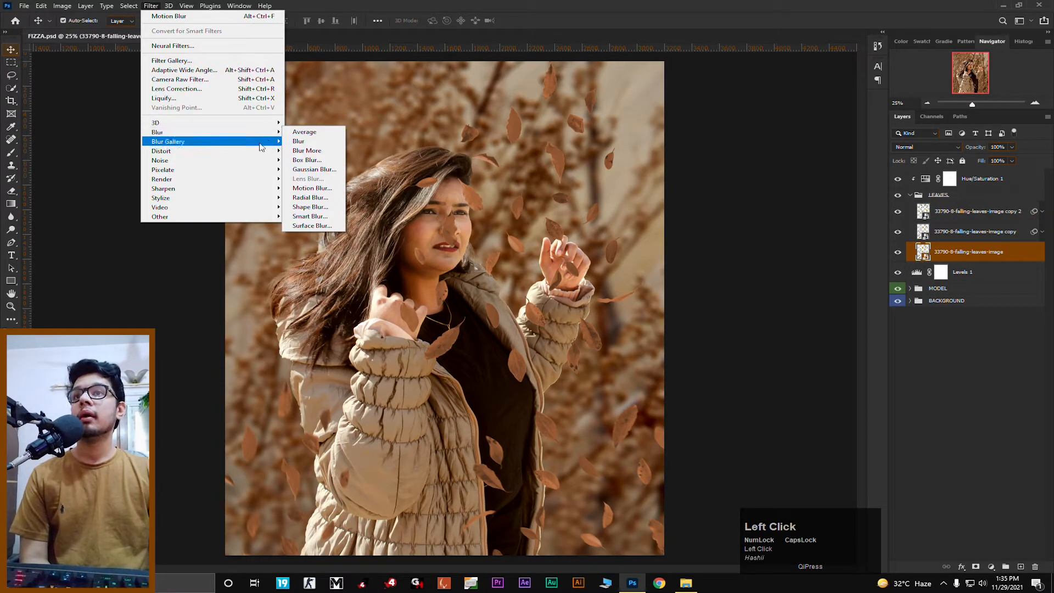
click(305, 141)
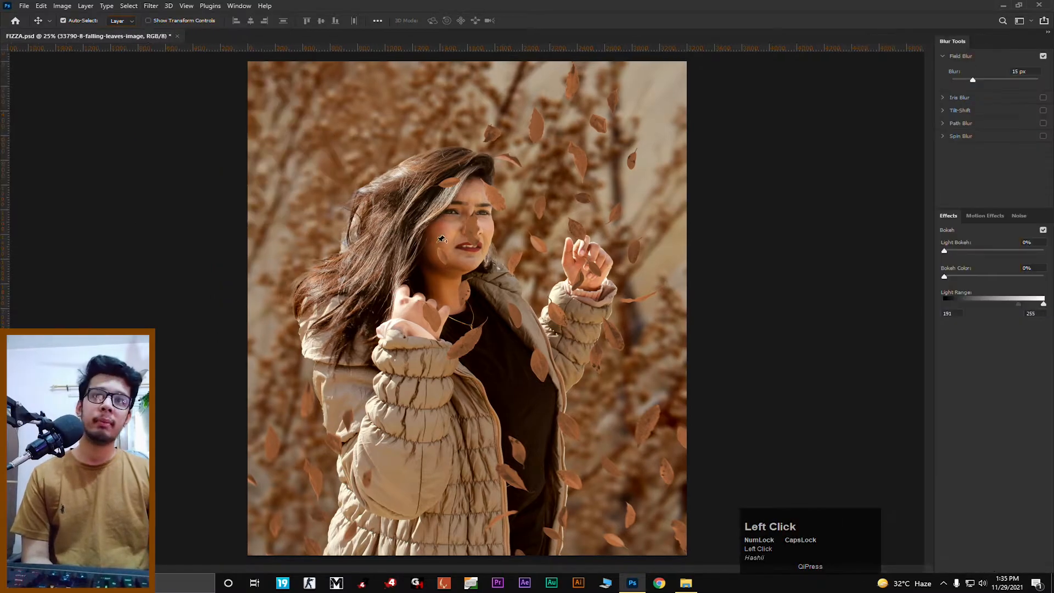
key(ctrl+equal)
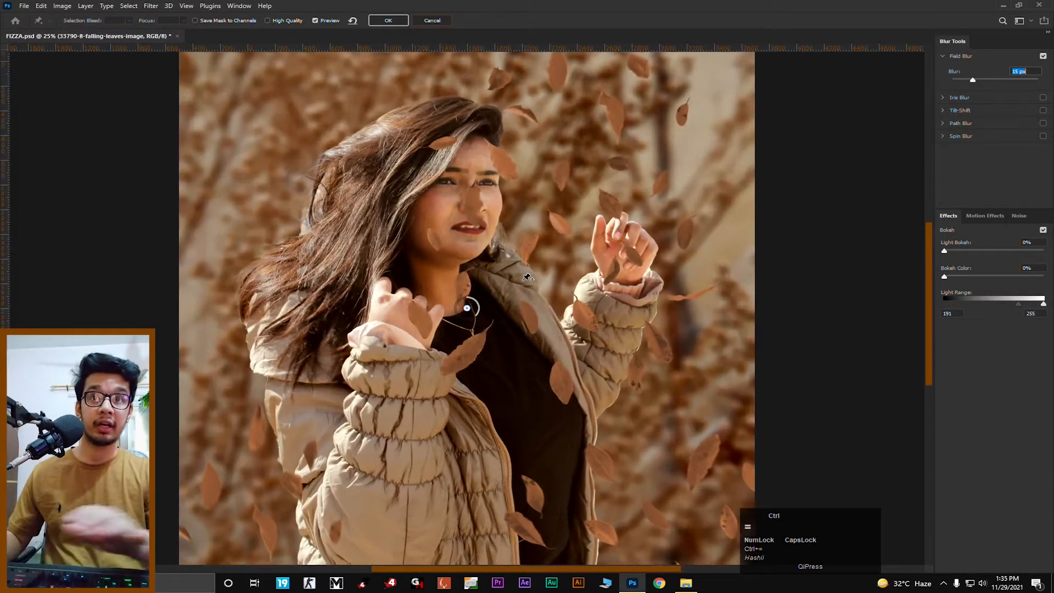
click(467, 353)
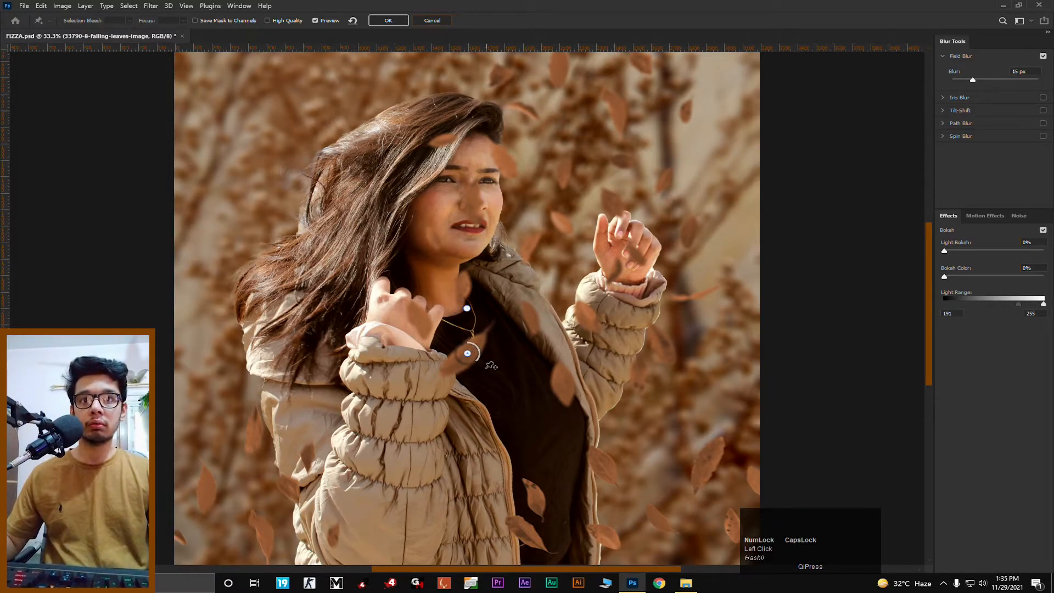
drag(975, 81, 535, 323)
- Add two more Field Blur pins with 0 px blur on the leaves along the jacket's open front edge
click(535, 323)
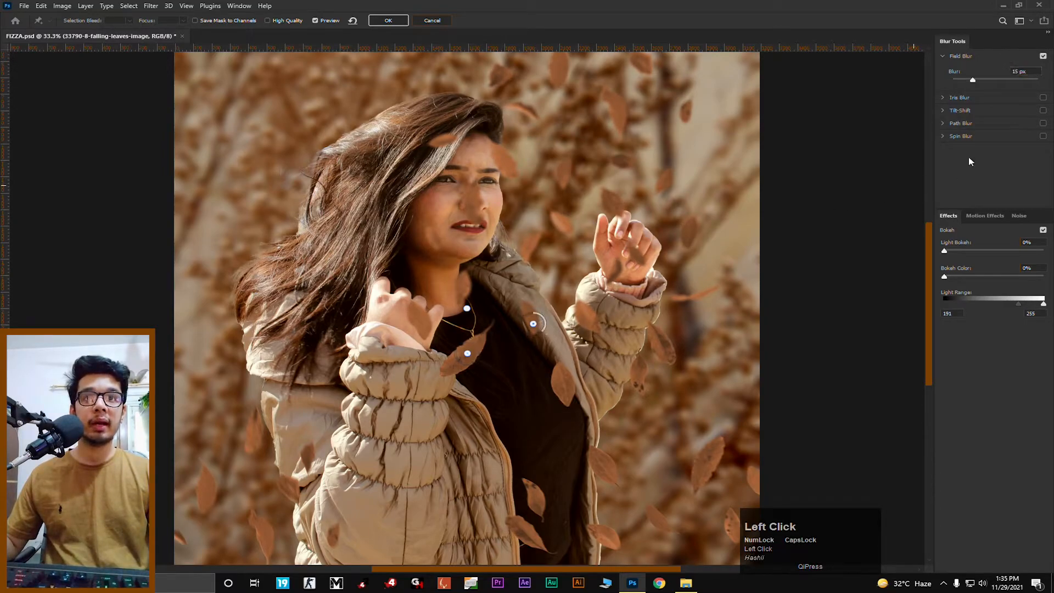
drag(972, 81, 532, 483)
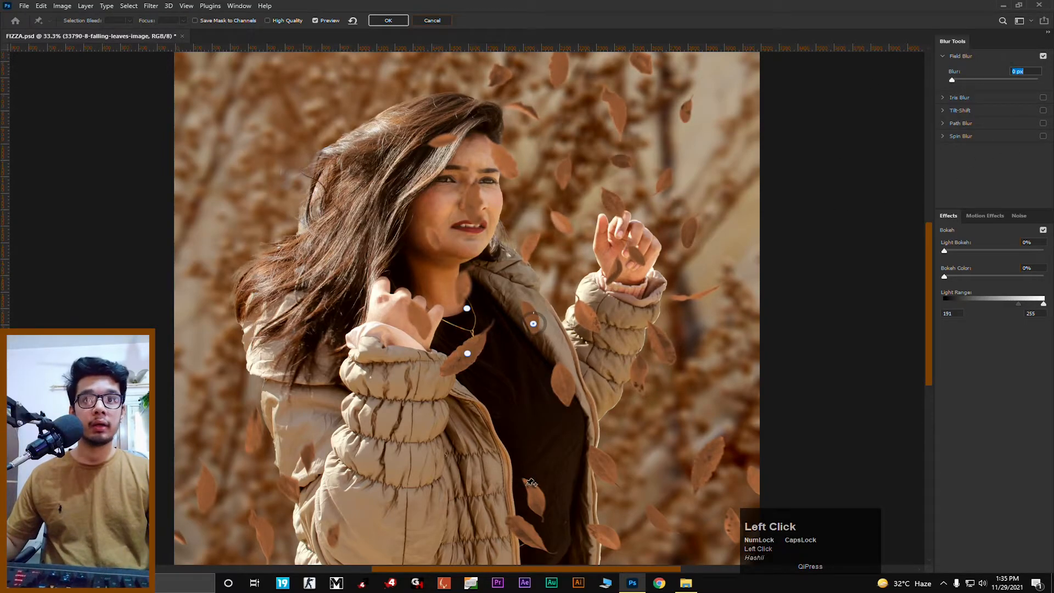
click(564, 382)
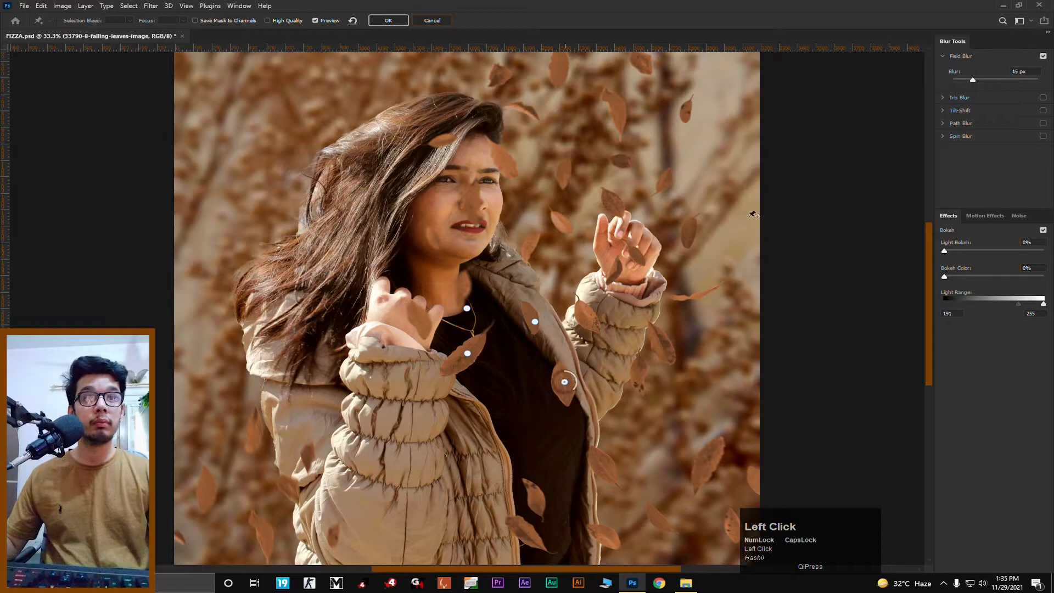
drag(975, 81, 593, 236)
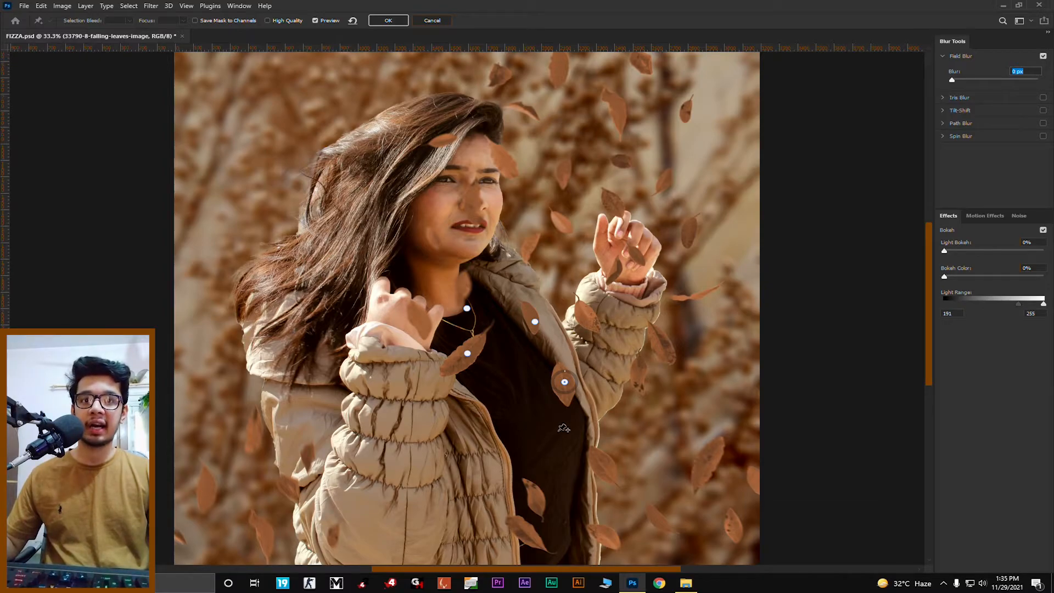
- Add Field Blur pins on a leaf at the lower jacket and on one above the raised hand, and apply the blur
drag(557, 430, 517, 349)
click(486, 447)
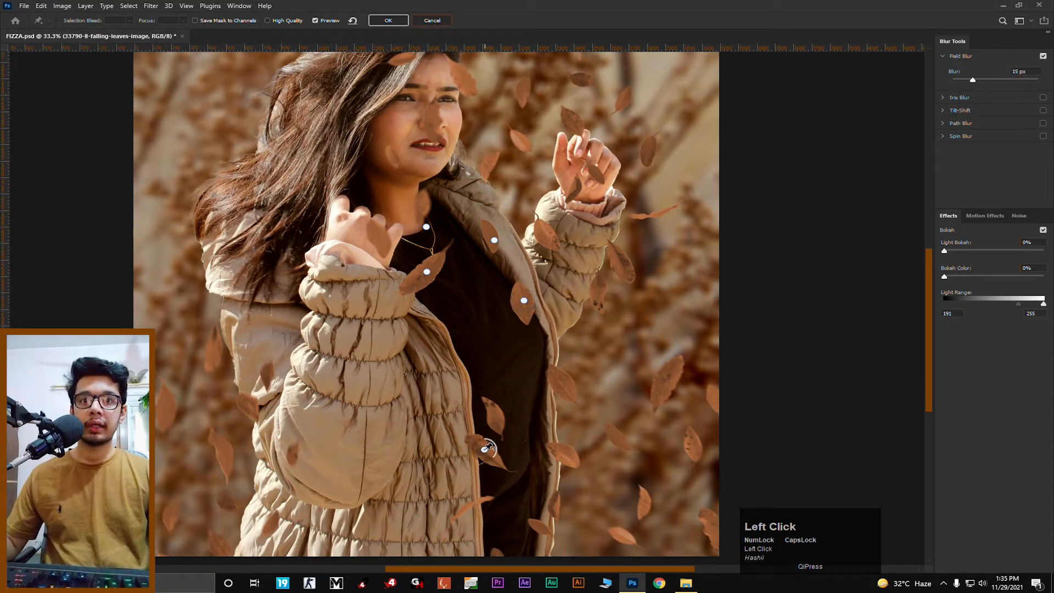
drag(588, 226, 598, 348)
click(581, 149)
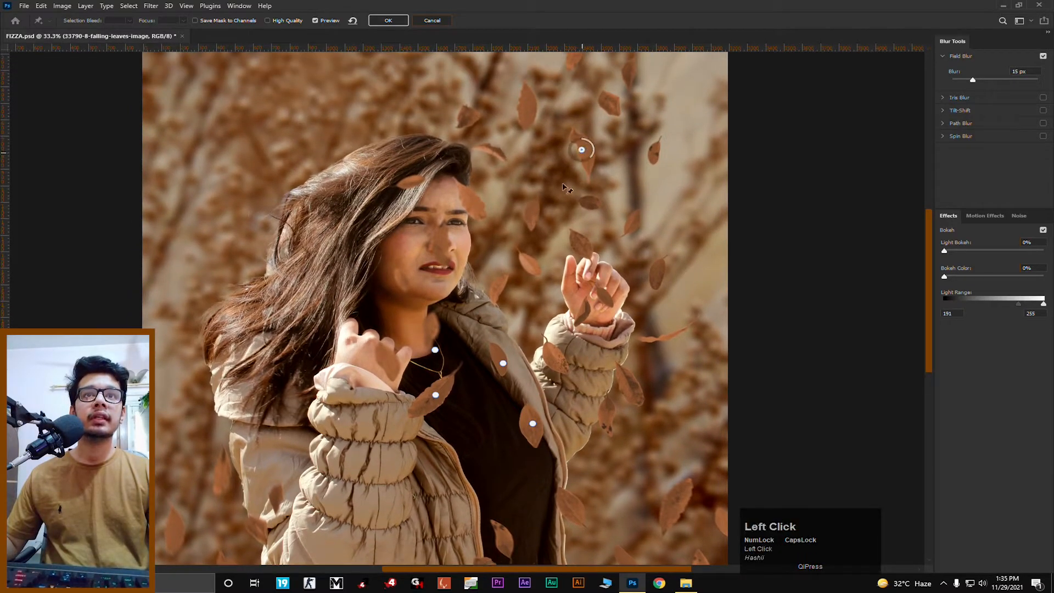
drag(574, 174, 571, 271)
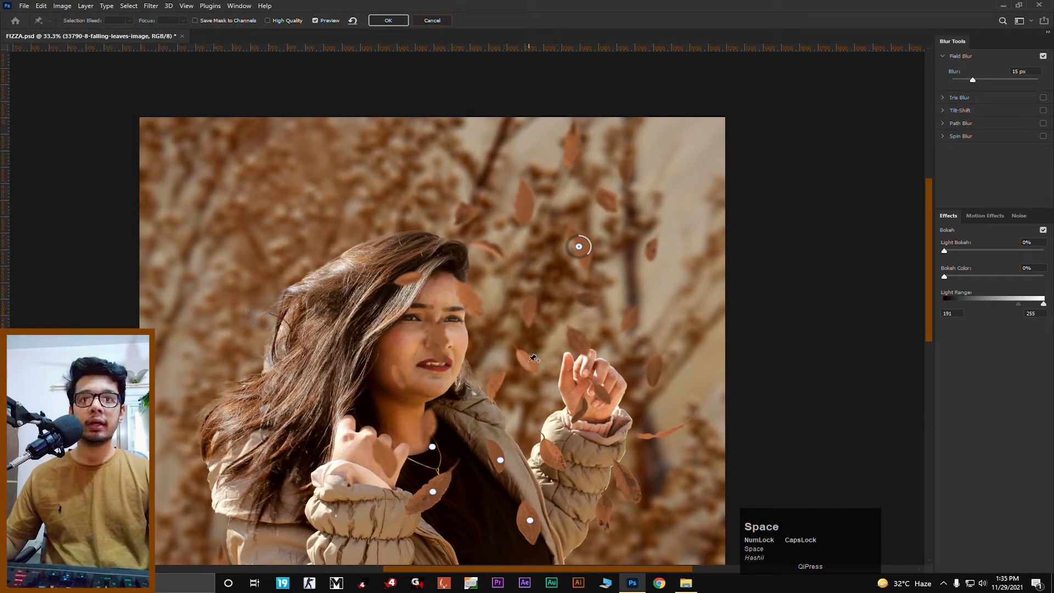
drag(638, 416, 597, 288)
drag(598, 405, 617, 493)
click(384, 22)
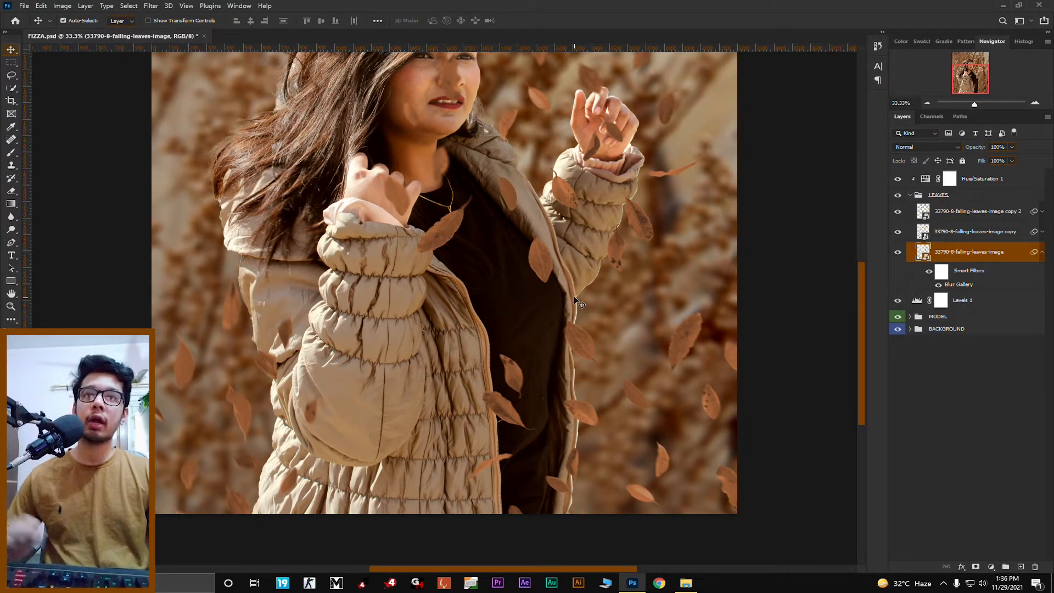
drag(783, 246, 1022, 297)
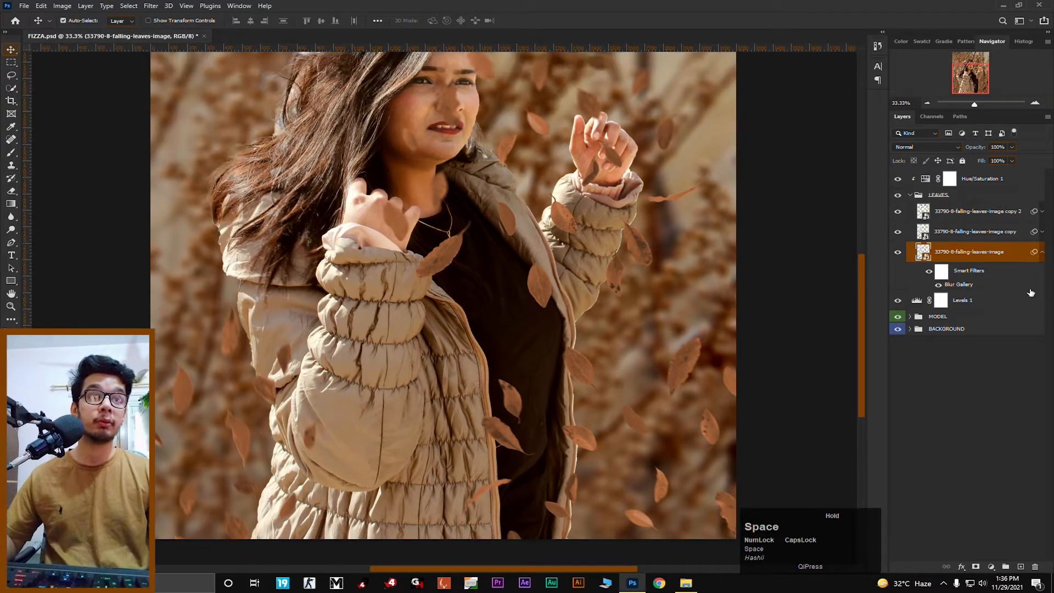
- Collapse the original leaves layer's filter list and the LEAVES group, and add a layer mask to the group
click(1041, 254)
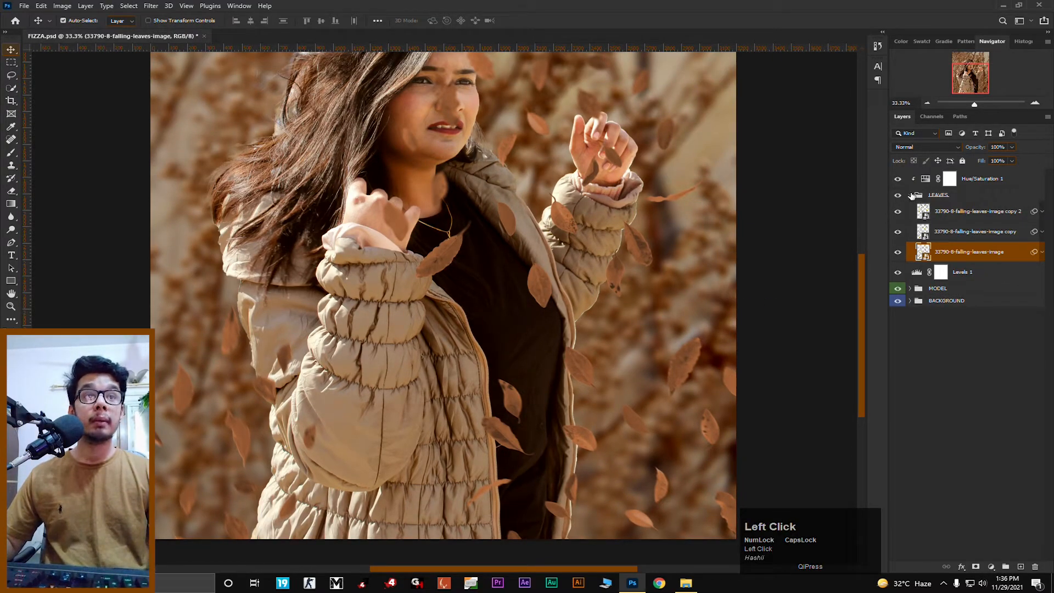
click(910, 195)
click(941, 196)
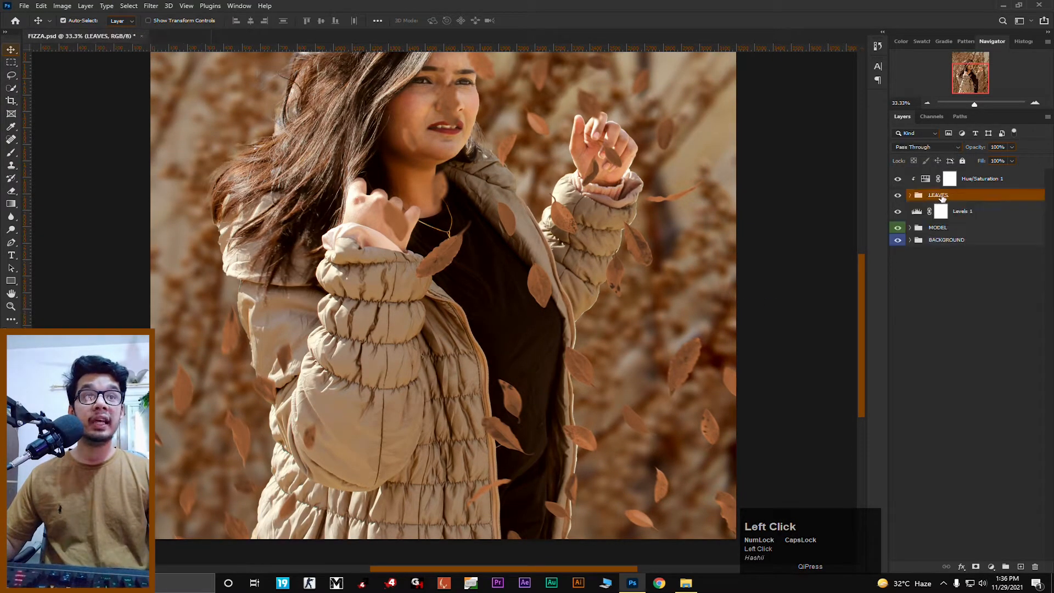
click(974, 567)
- Brush on the LEAVES group mask to hide the leaf covering the model's hand beside her hair
drag(479, 233, 472, 264)
key(b)
key(Caps_Lock)
click(395, 241)
key(x)
mouse_move(386, 248)
mouse_down()
mouse_move(401, 245)
mouse_move(362, 278)
mouse_move(365, 219)
mouse_up()
key(space)
mouse_move(452, 141)
mouse_down()
mouse_move(411, 266)
mouse_move(388, 165)
mouse_move(394, 185)
mouse_move(400, 170)
mouse_move(397, 194)
mouse_up()
mouse_move(394, 232)
mouse_down()
mouse_move(375, 282)
mouse_move(395, 252)
mouse_move(377, 238)
mouse_up()
key(space)
drag(405, 338, 392, 312)
key(x)
mouse_move(380, 205)
mouse_down()
mouse_move(374, 179)
mouse_move(367, 209)
mouse_move(389, 194)
mouse_move(405, 223)
mouse_move(405, 184)
mouse_up()
mouse_move(405, 189)
mouse_down()
mouse_move(413, 240)
mouse_move(395, 250)
mouse_up()
key(space)
drag(465, 382, 447, 343)
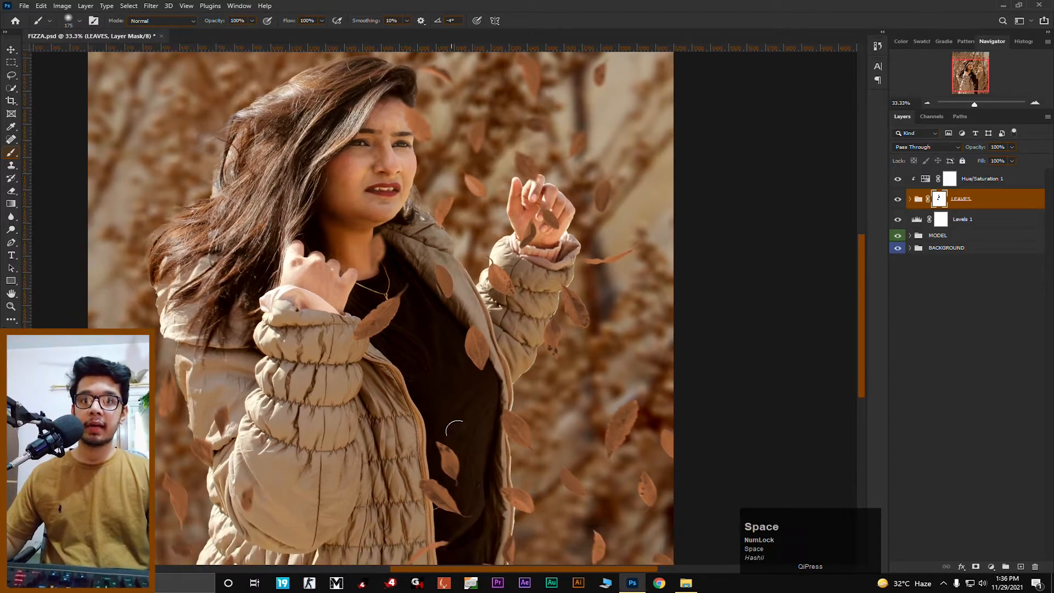
- Brush on the LEAVES mask to hide the leaves over the lower black top and the jacket's open front edge
key(space)
drag(446, 466, 404, 390)
mouse_move(394, 462)
mouse_down()
mouse_move(374, 471)
mouse_move(369, 495)
mouse_up()
drag(404, 367, 418, 405)
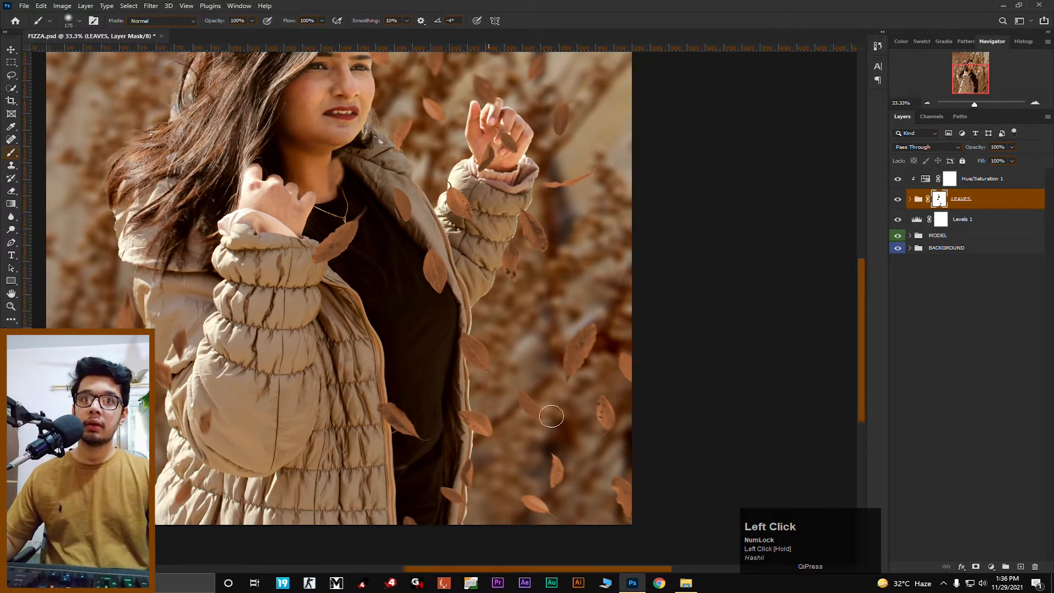
mouse_move(551, 447)
mouse_down()
mouse_move(552, 486)
mouse_move(554, 475)
mouse_move(569, 480)
mouse_up()
- Mask out the leaves over the forehead and the raised hand in the LEAVES group, and save the document
key(space)
drag(357, 405, 518, 379)
drag(520, 148, 512, 256)
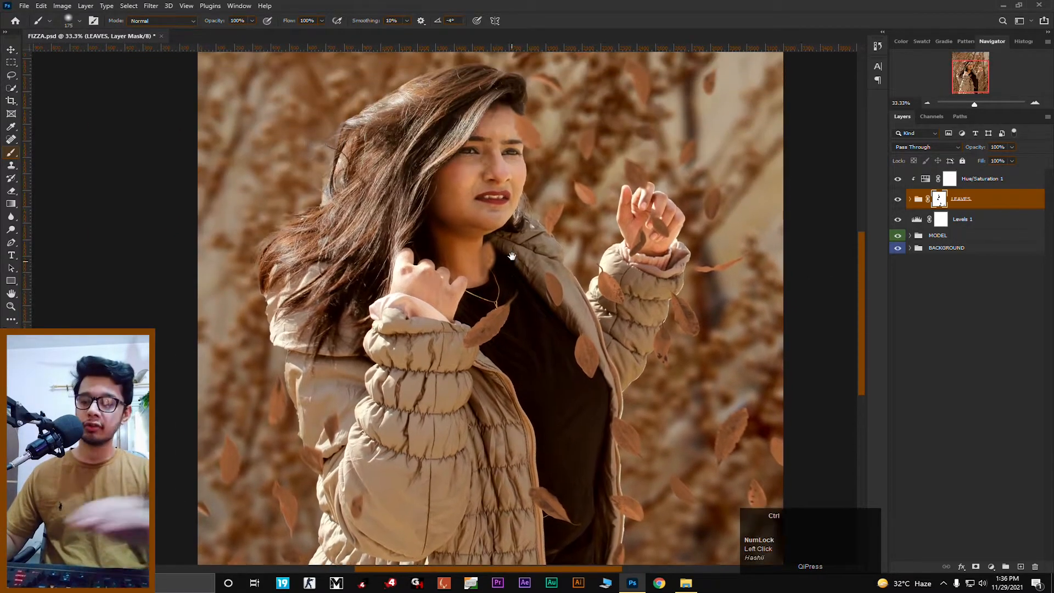
key(ctrl+minus)
key(ctrl+minus)
key(ctrl+equal)
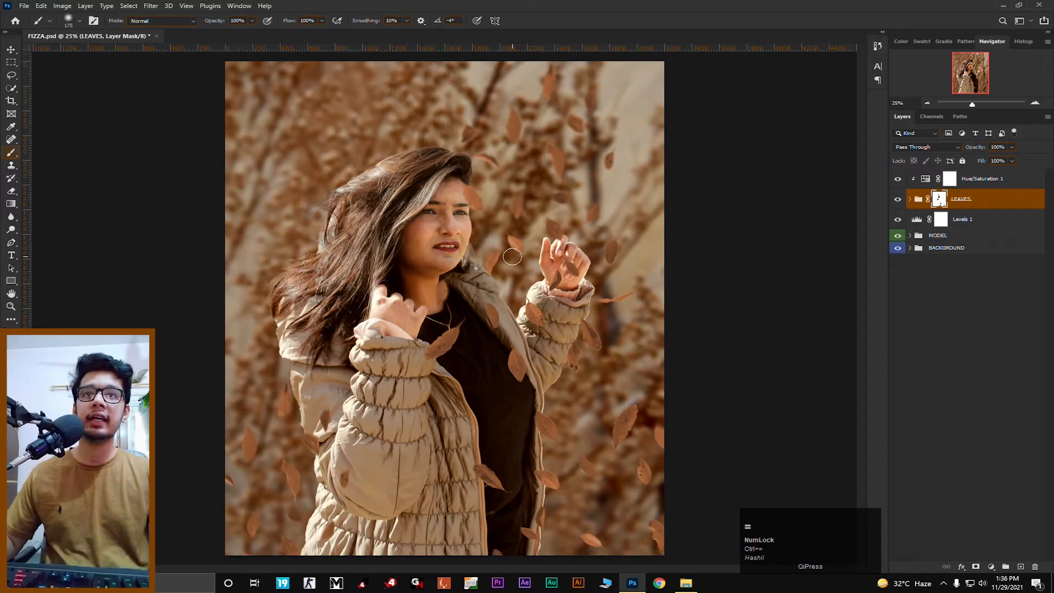
mouse_move(478, 200)
mouse_down()
mouse_move(406, 206)
mouse_move(418, 181)
mouse_move(418, 190)
mouse_up()
key(x)
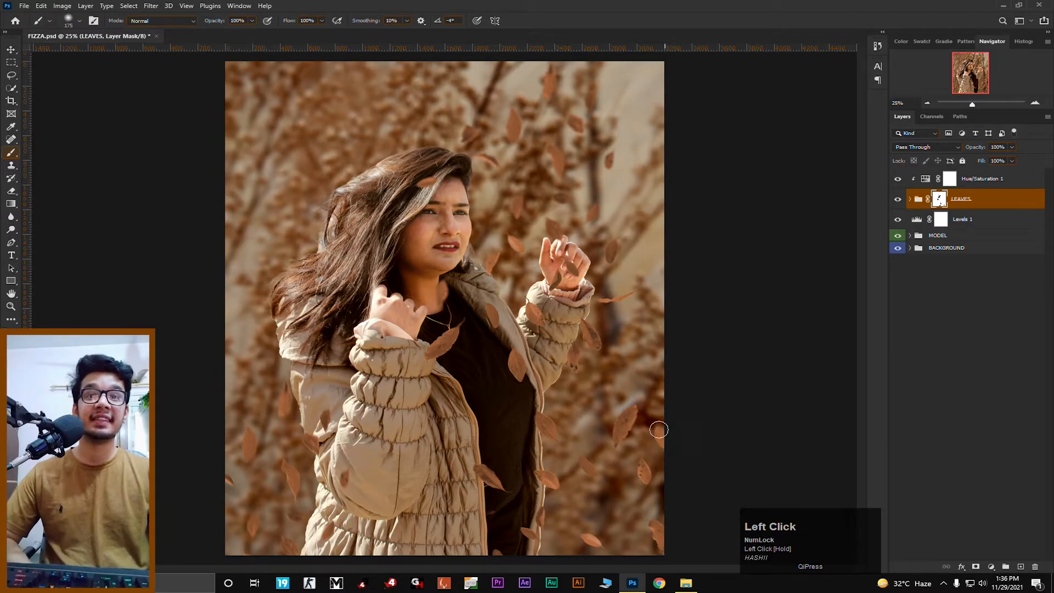
mouse_move(551, 289)
mouse_down()
mouse_move(556, 267)
mouse_move(567, 266)
mouse_move(573, 282)
mouse_move(554, 280)
mouse_up()
key(ctrl+s)
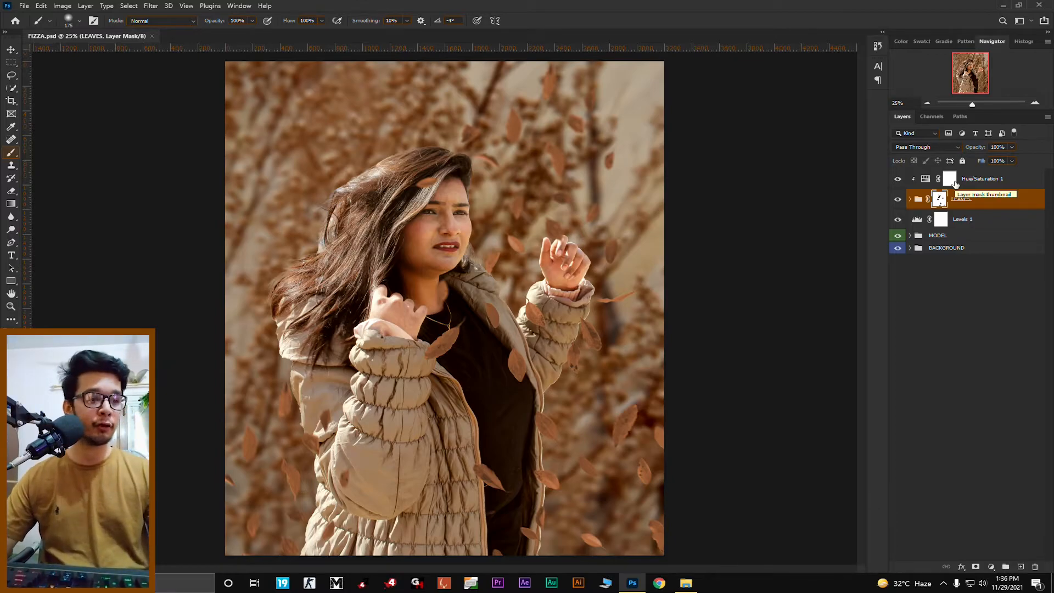
- Stamp all visible layers into a new layer above Hue/Saturation 1 and convert it to a smart object
click(1004, 180)
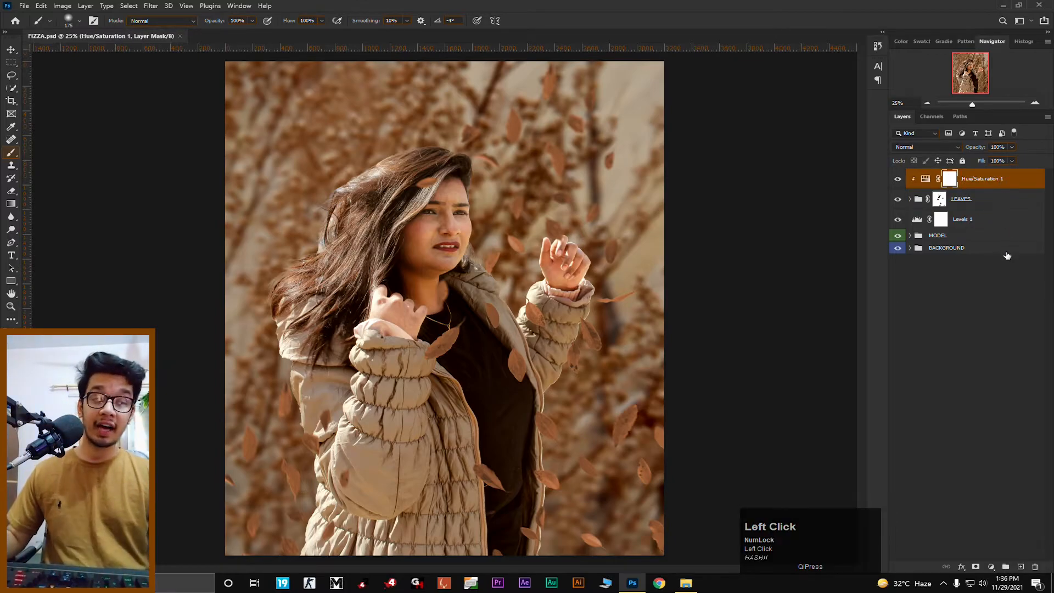
key(ctrl+shift+alt+e)
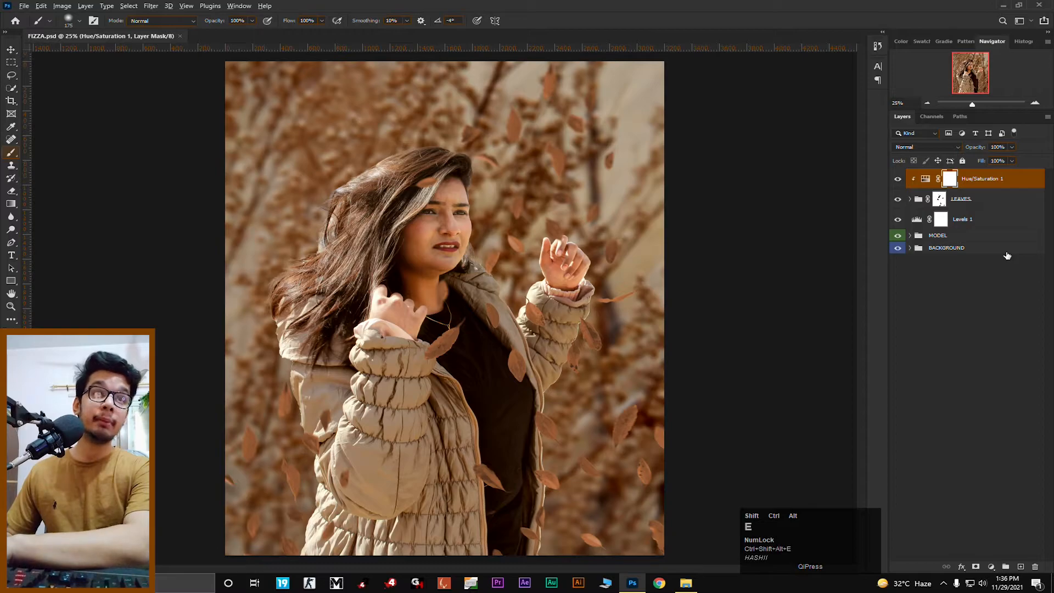
right_click(968, 186)
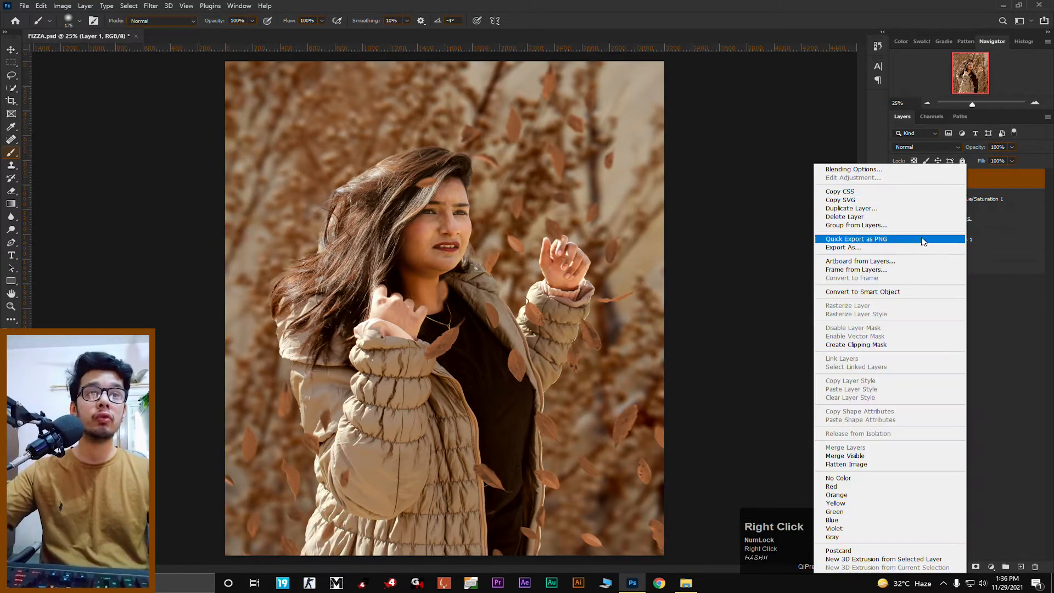
click(875, 295)
- Start a Camera Raw filter on the stamped layer and set Exposure to +0.20 and Contrast to +39
click(150, 5)
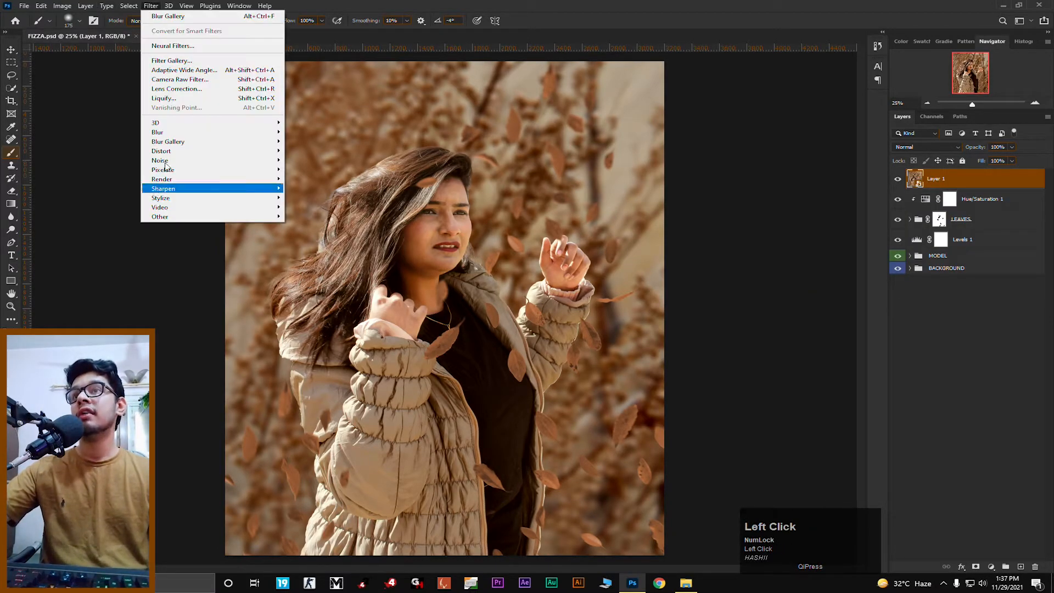
click(213, 86)
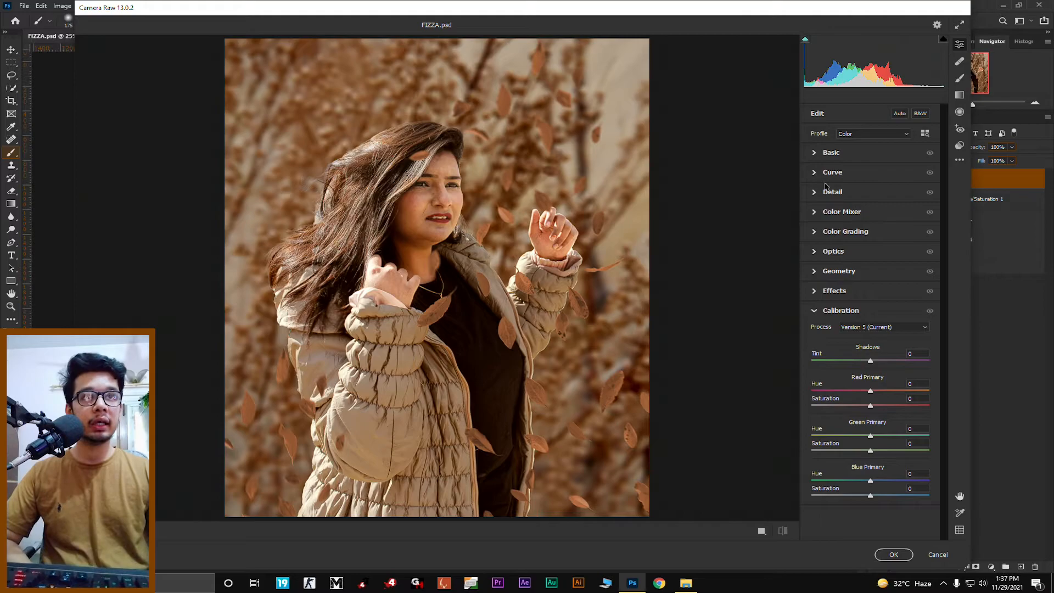
click(814, 311)
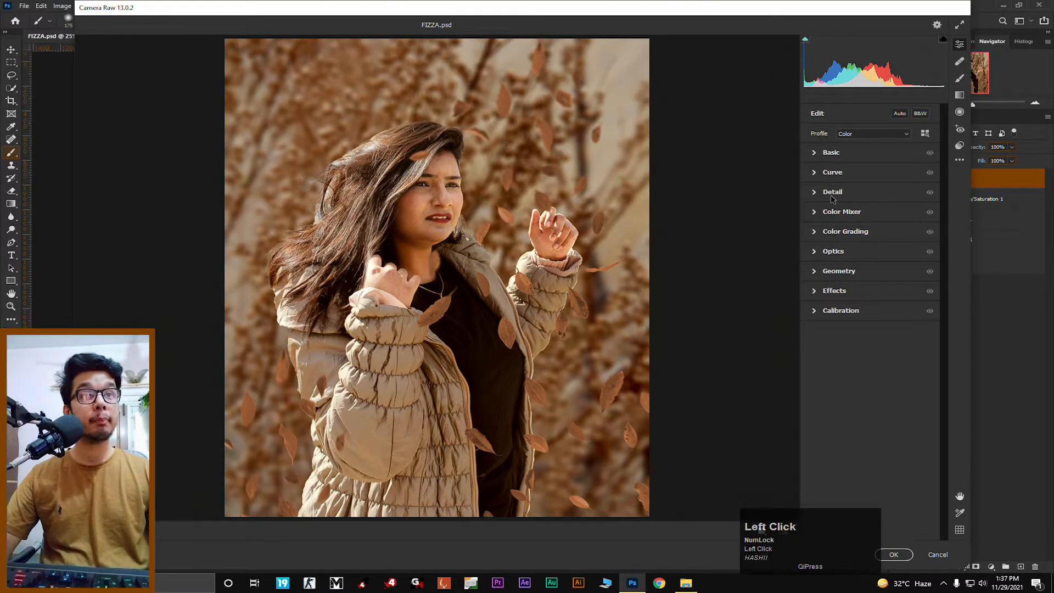
click(816, 153)
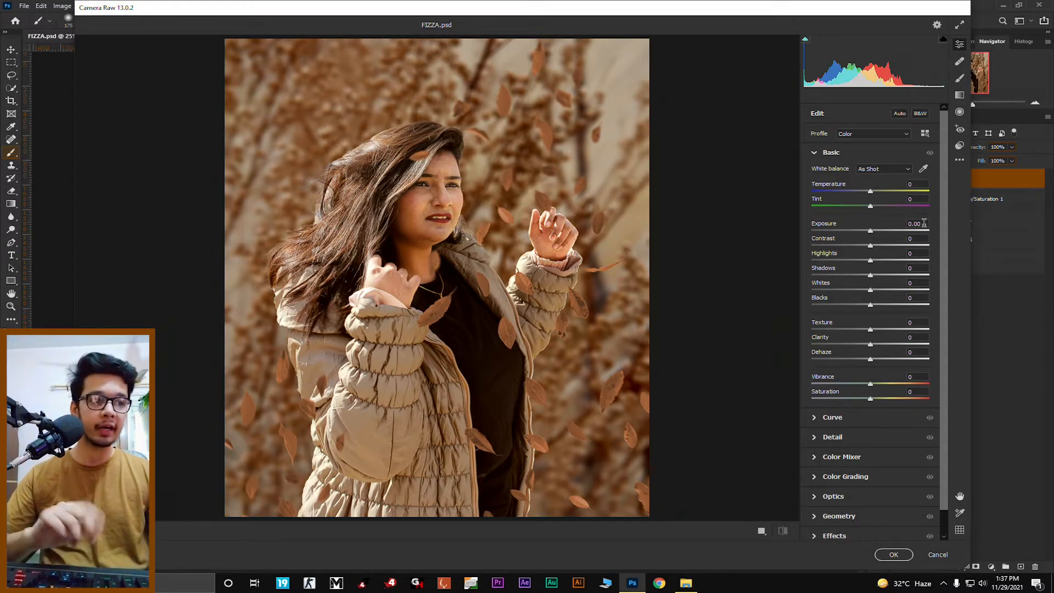
click(923, 223)
text(+)
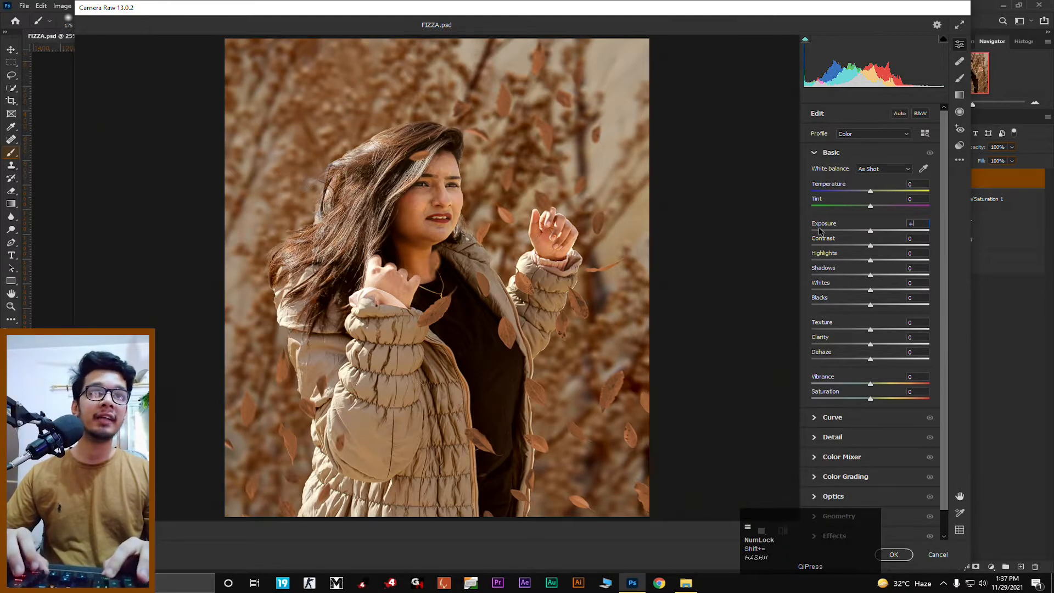
text(0.20)
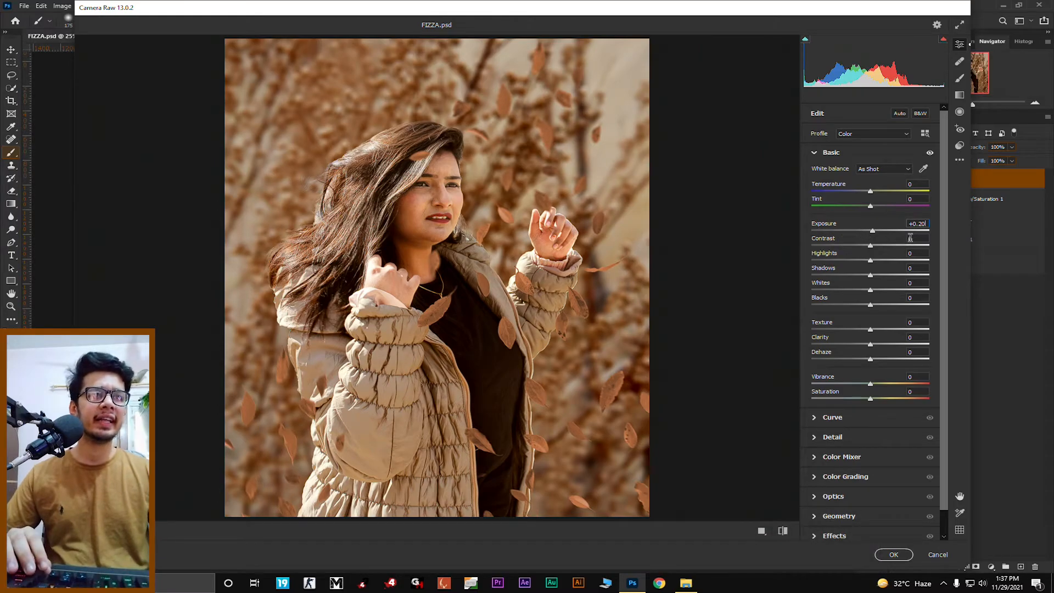
click(921, 238)
text(2)
key(BackSpace)
text(39)
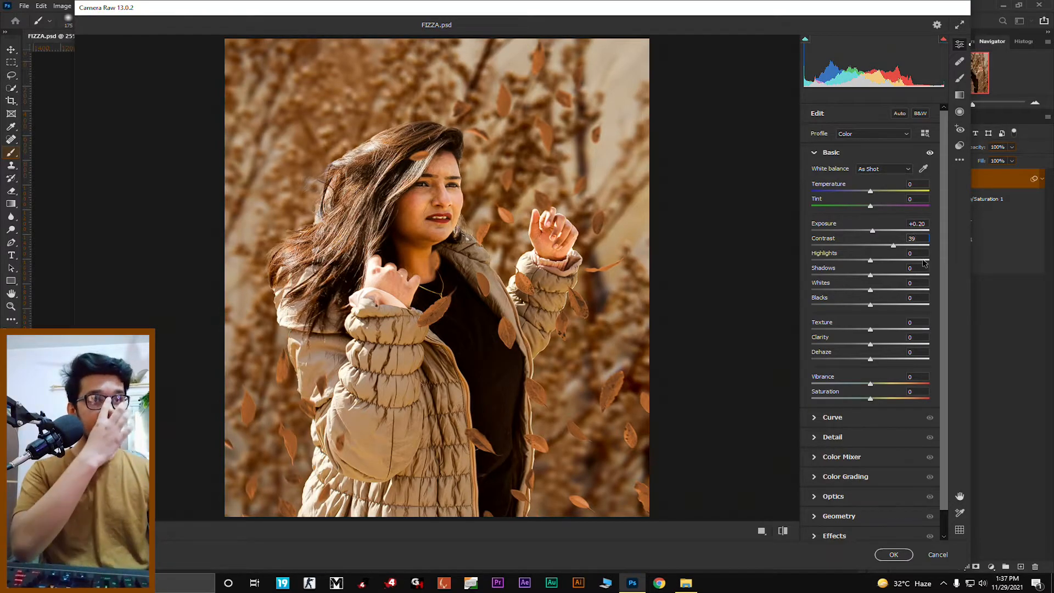
- Set Highlights to -26, Shadows to +2, Whites to +3 and Blacks to +12 in Camera Raw
click(921, 253)
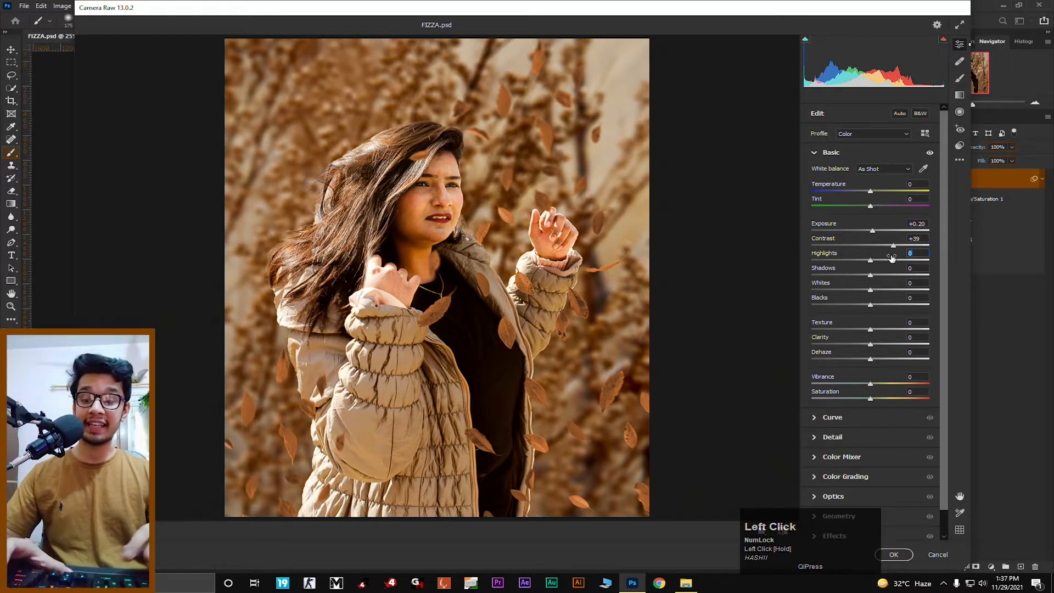
text(-26)
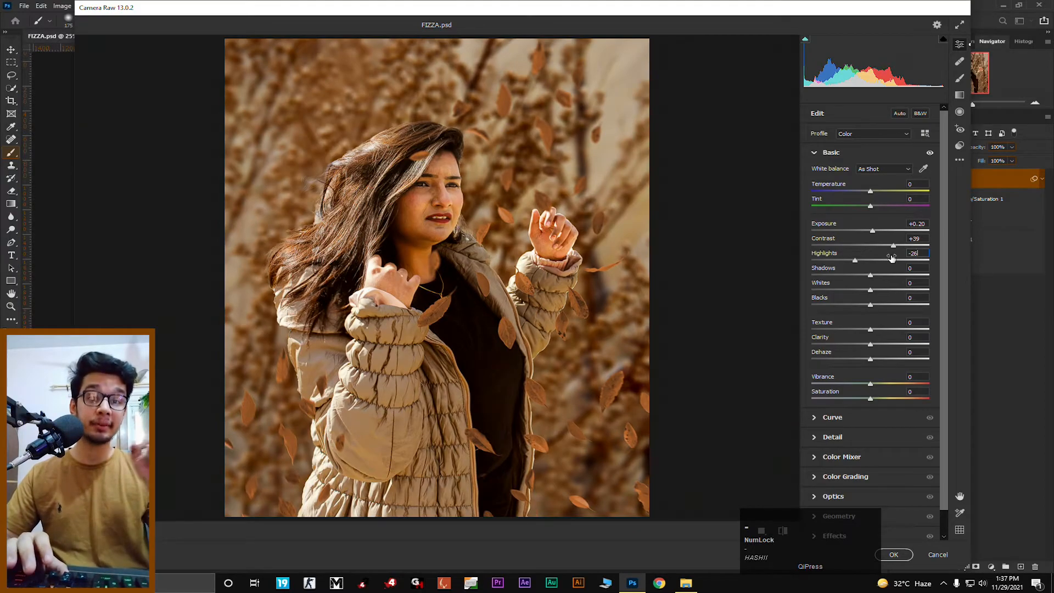
click(917, 268)
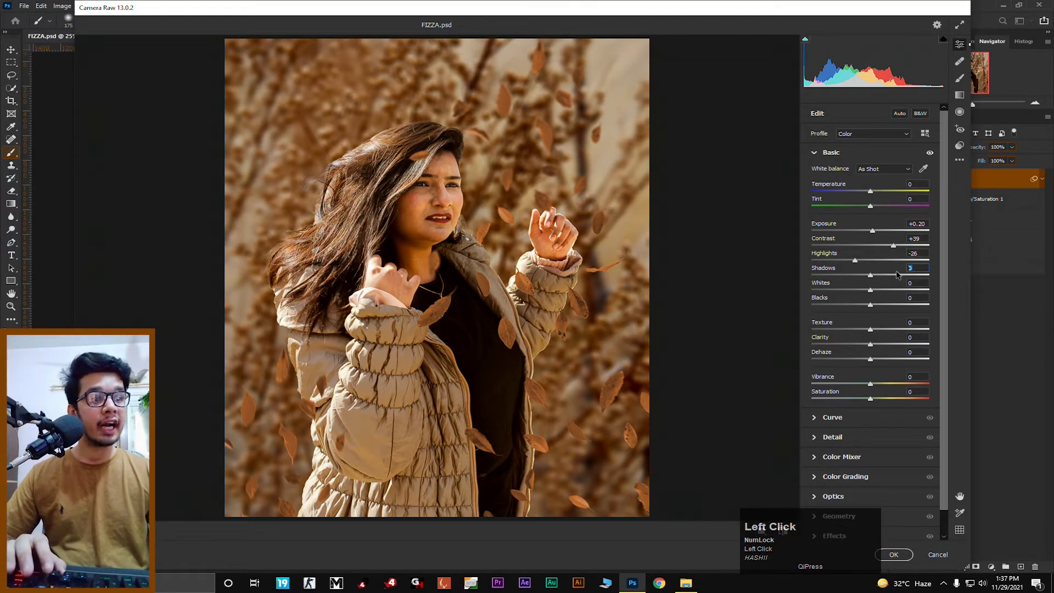
key(shift+minus)
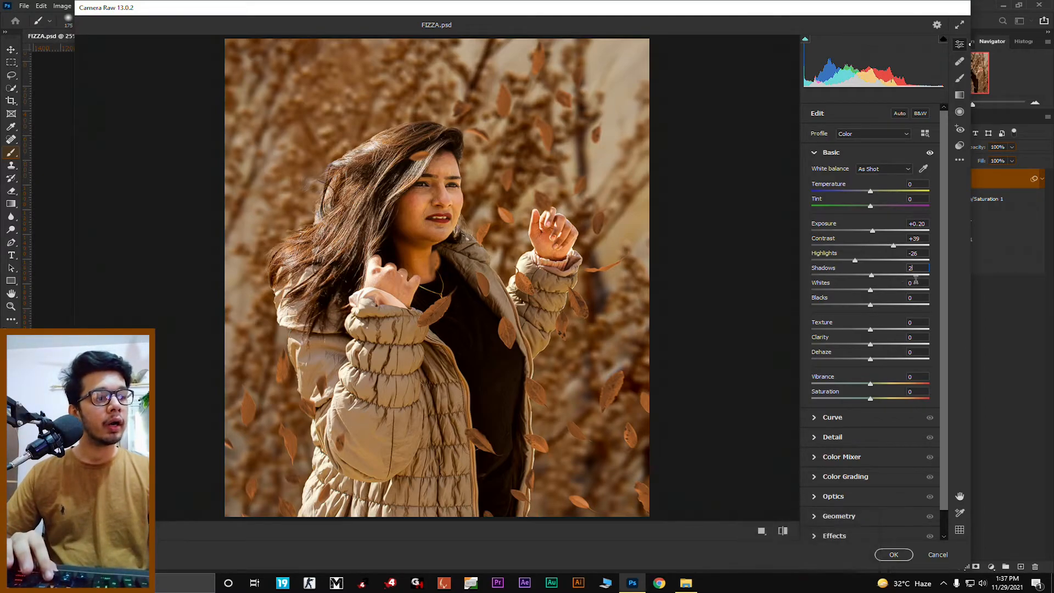
click(921, 280)
text(+3)
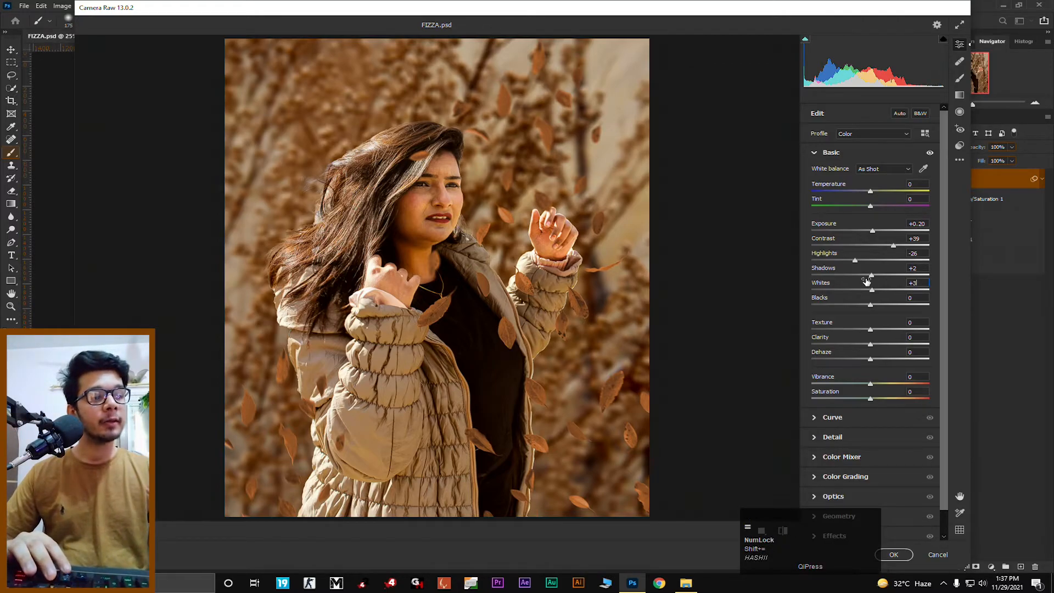
key(Tab)
text(12)
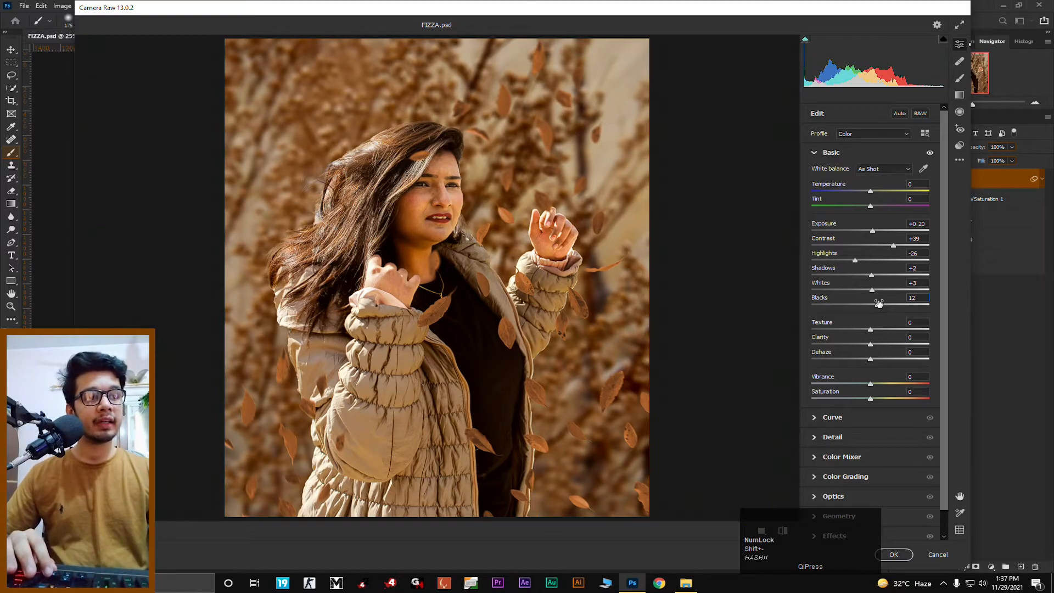
- Set Texture to +4, Clarity to +17 and Vibrance to +17, and collapse the Basic adjustments
drag(918, 323, 875, 339)
text(+)
text(4)
text(+17)
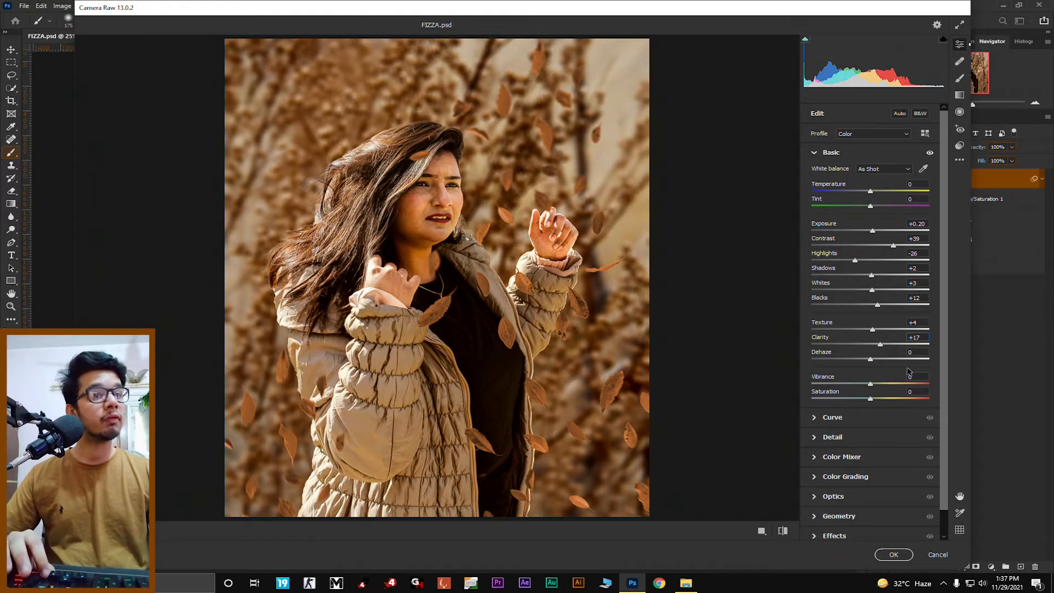
click(906, 378)
text(17)
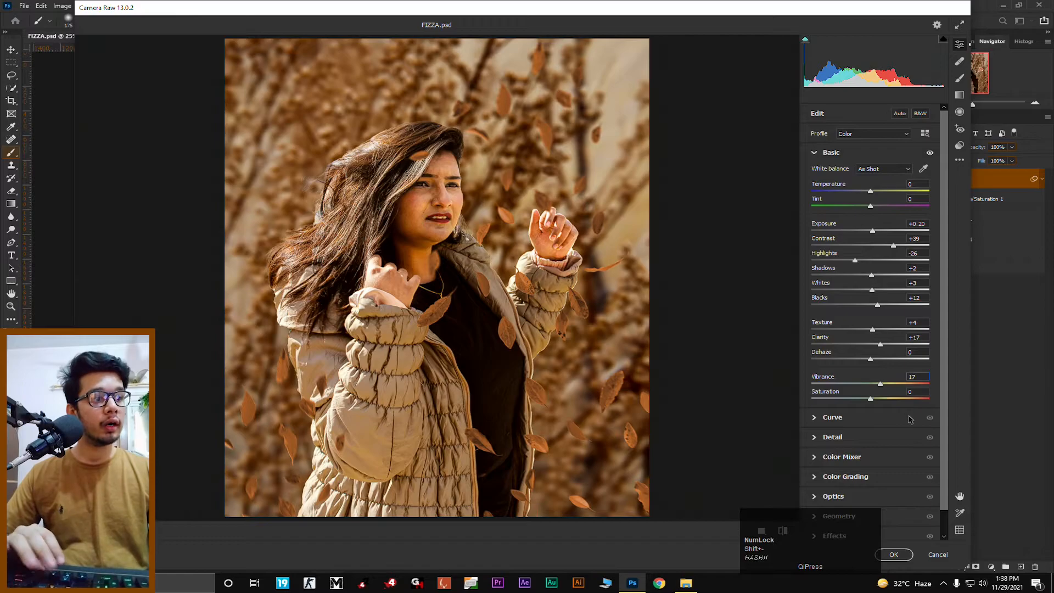
click(815, 152)
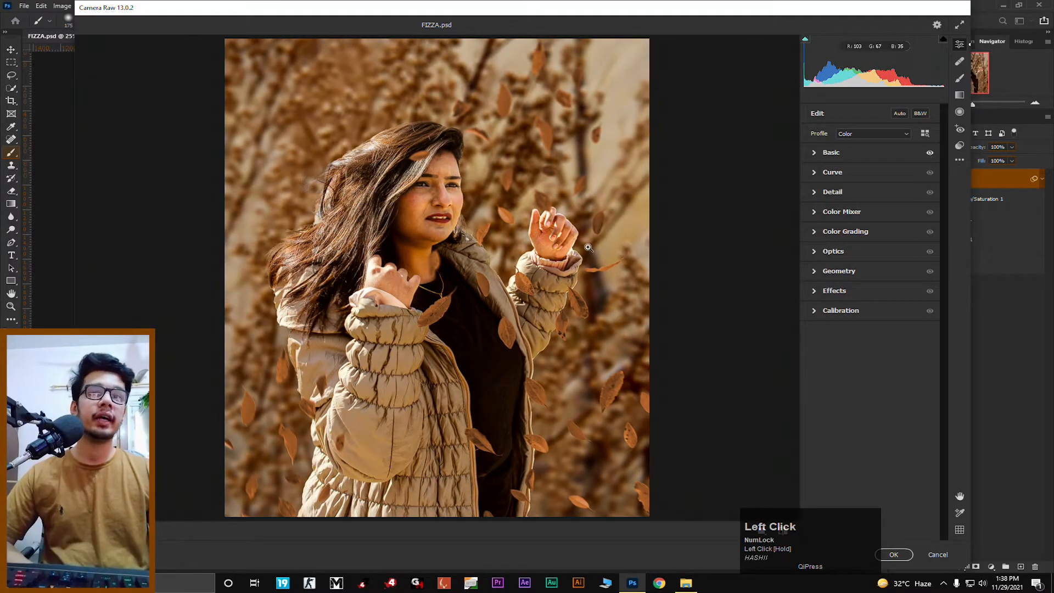
- Set the Color Mixer saturation to -24 for Reds, +11 for Oranges and -43 for Yellows
click(814, 212)
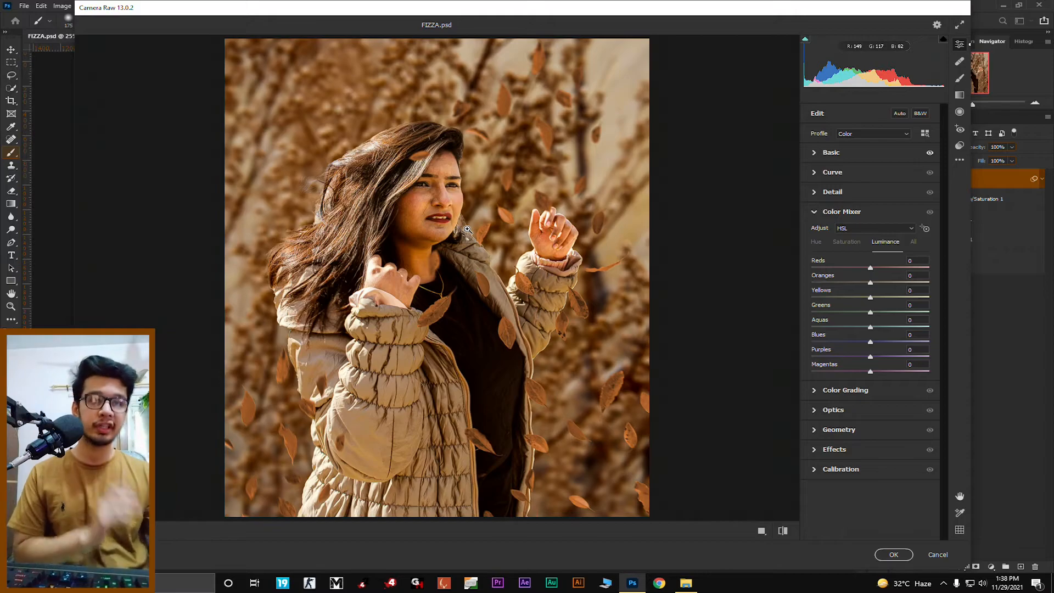
click(846, 243)
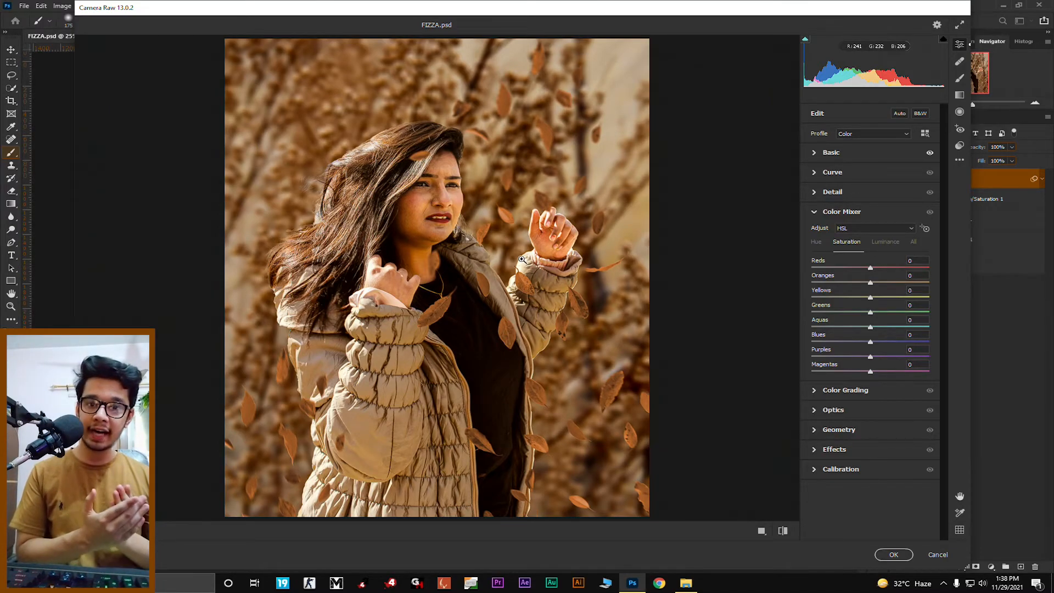
click(916, 260)
key(Num_Lock)
text(-24)
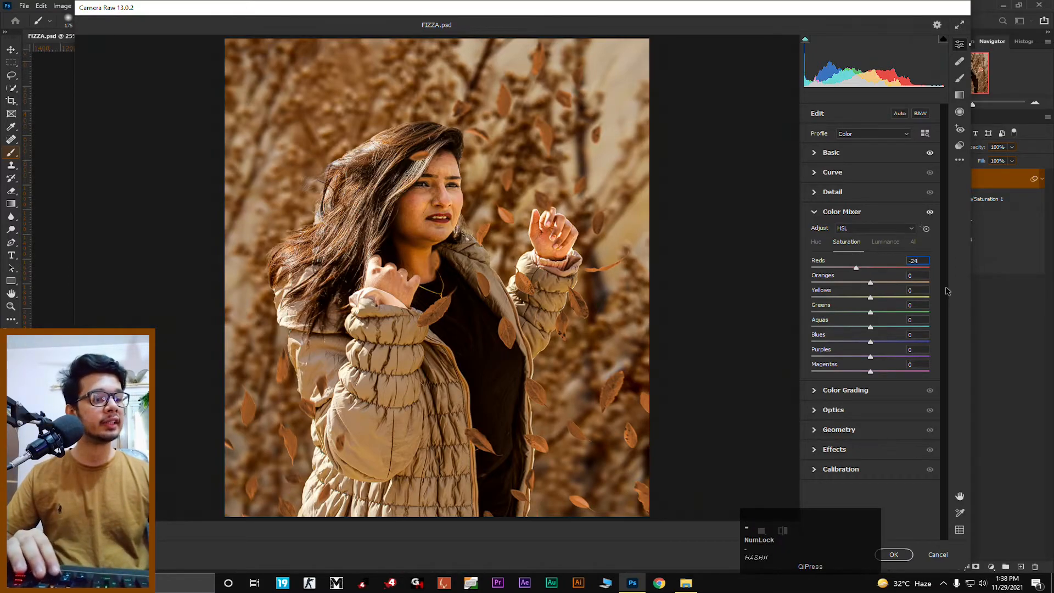
click(913, 275)
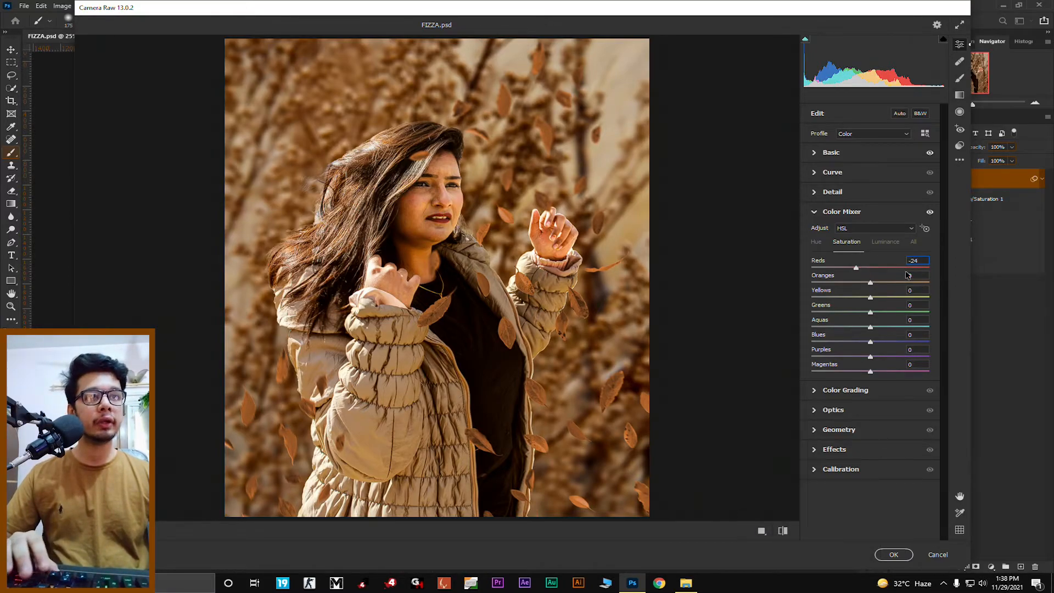
text(+11)
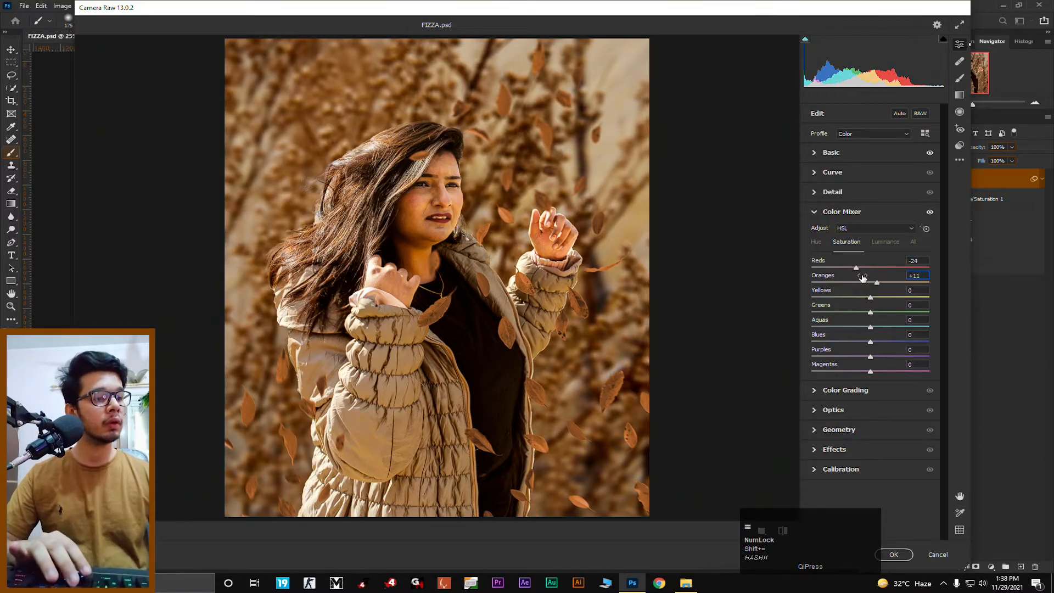
click(911, 290)
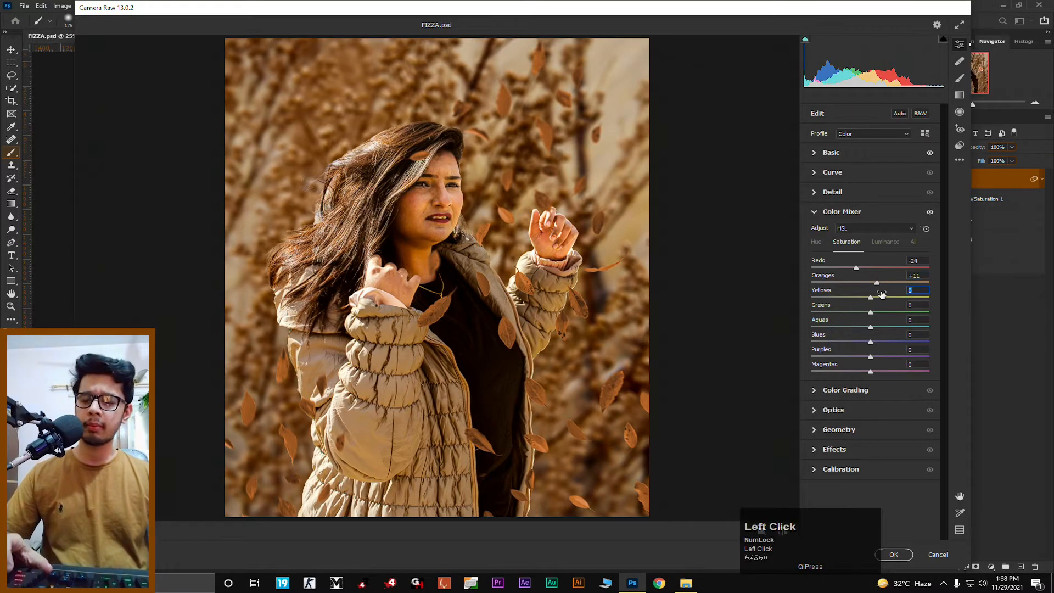
text(-43)
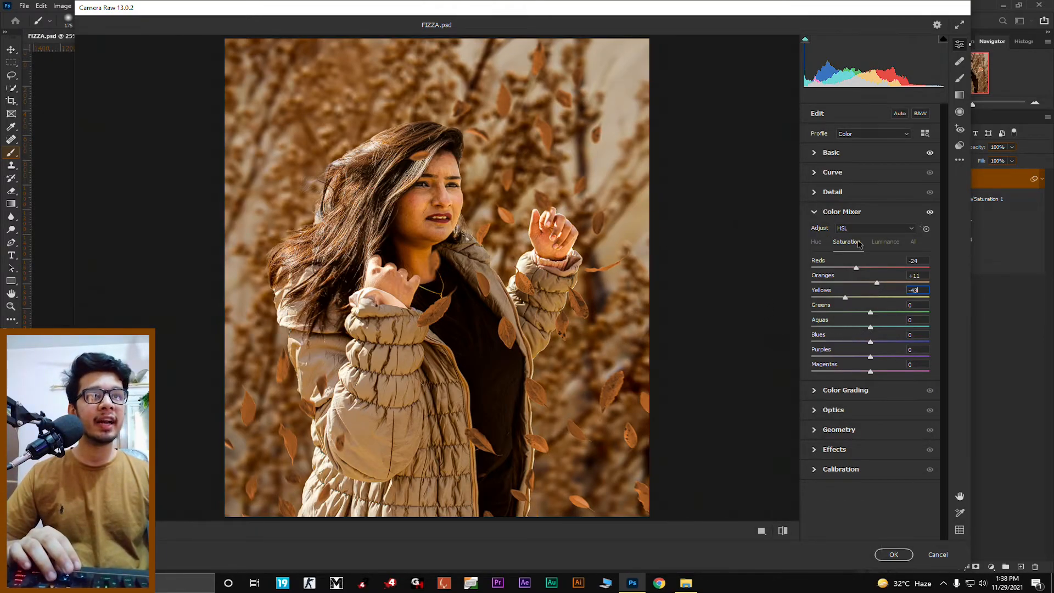
- Set the Color Mixer luminance of Reds to +22
click(878, 242)
click(920, 262)
text(+22)
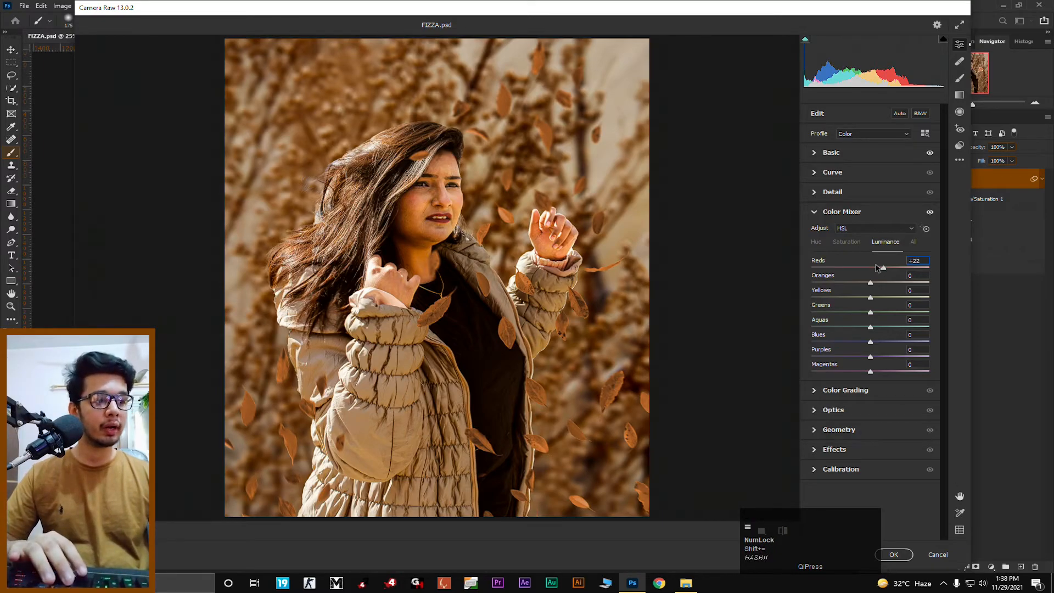
- Set the Color Mixer luminance to +9 for Oranges and +100 for Yellows, and collapse the Color Mixer adjustments
key(Tab)
text(+)
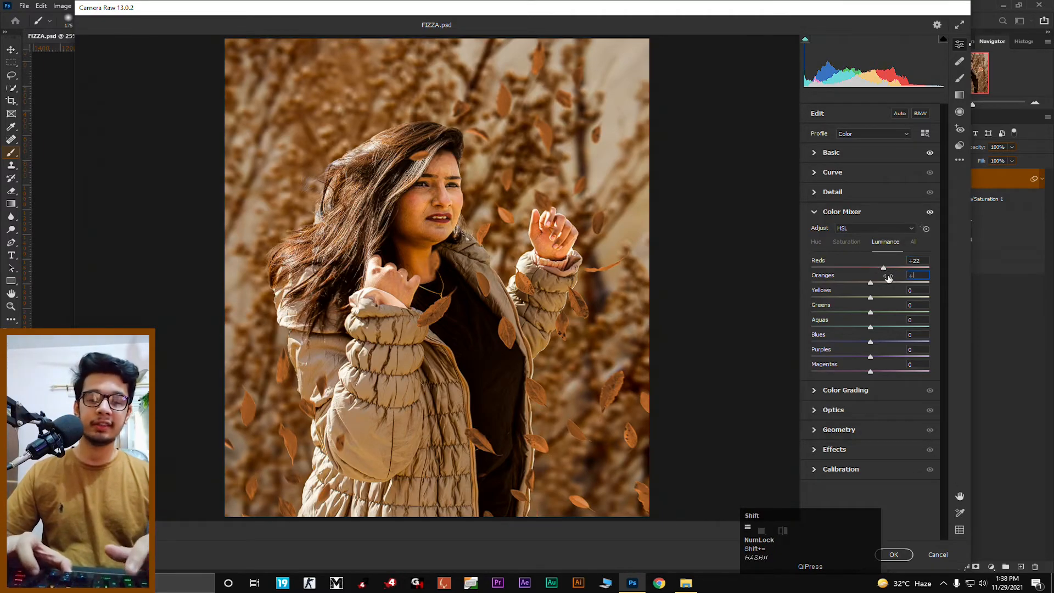
text(9)
click(918, 289)
text(+100)
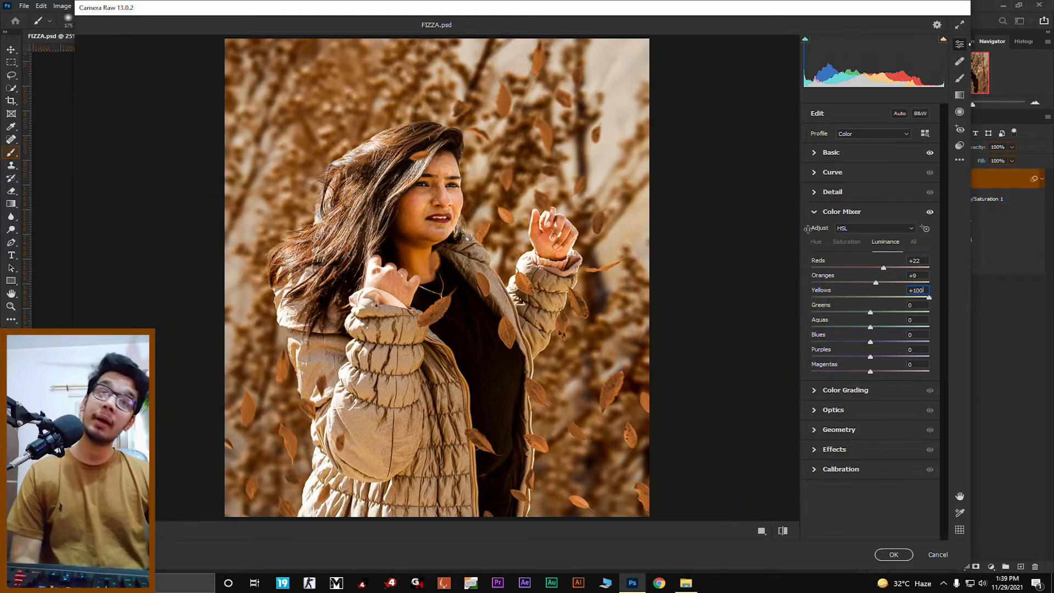
click(814, 212)
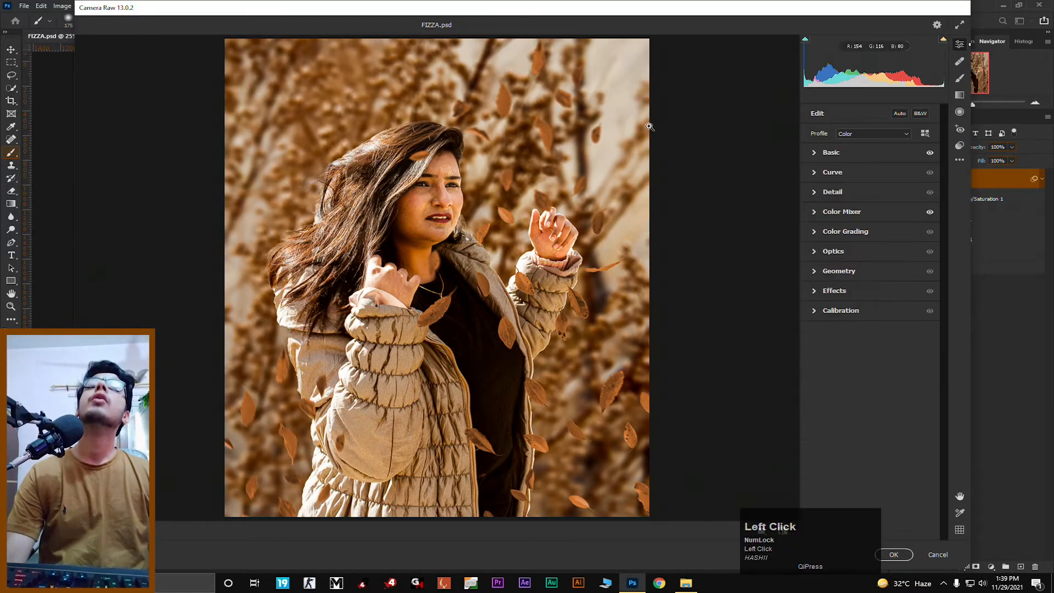
- Darken the image edges by setting the Vignetting effect to -23, and collapse the Effects adjustments
click(853, 291)
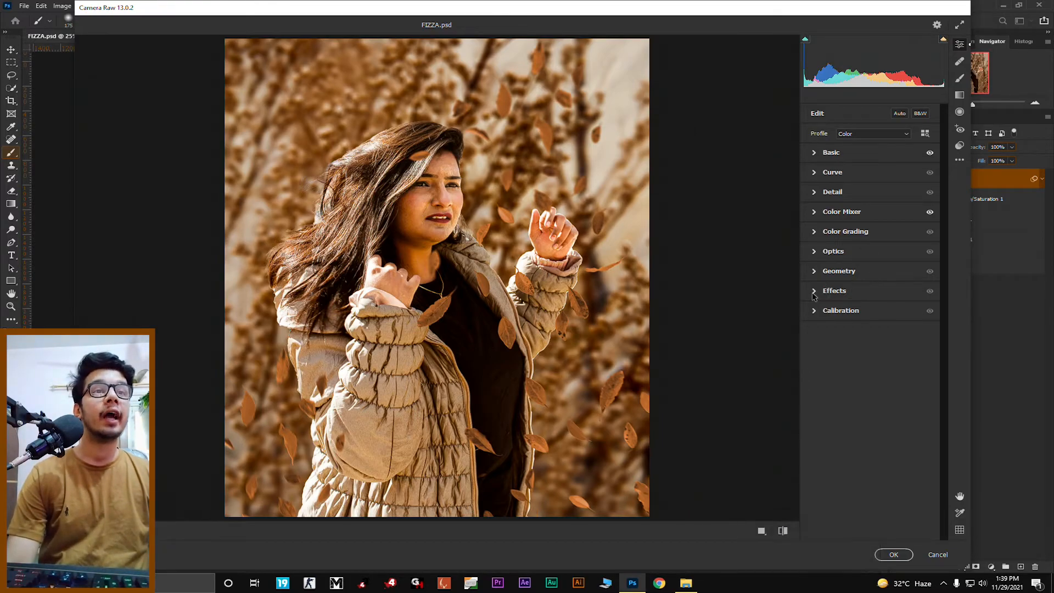
click(867, 331)
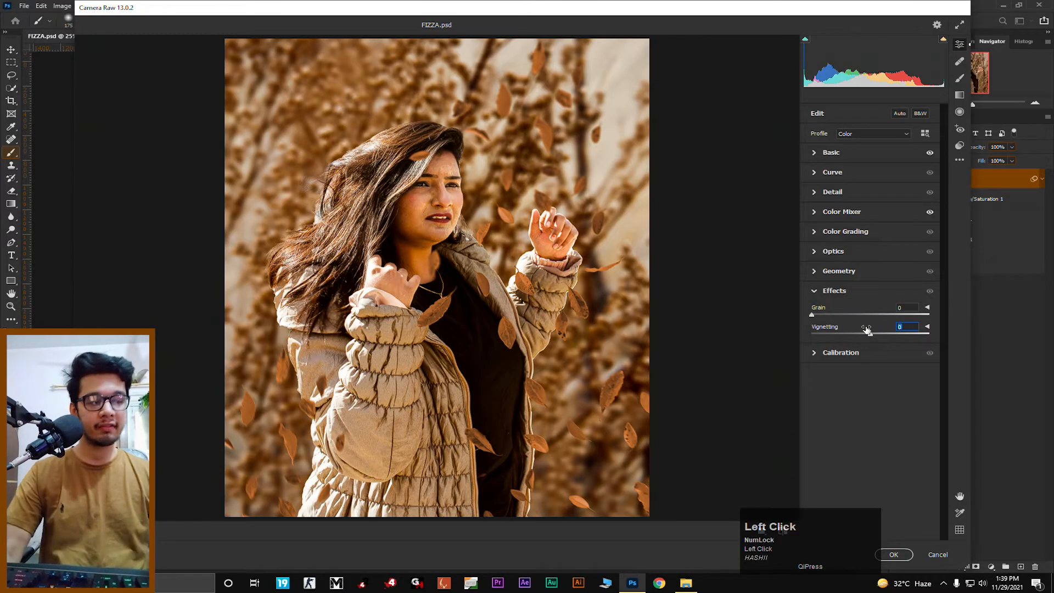
text(-23)
key(Return)
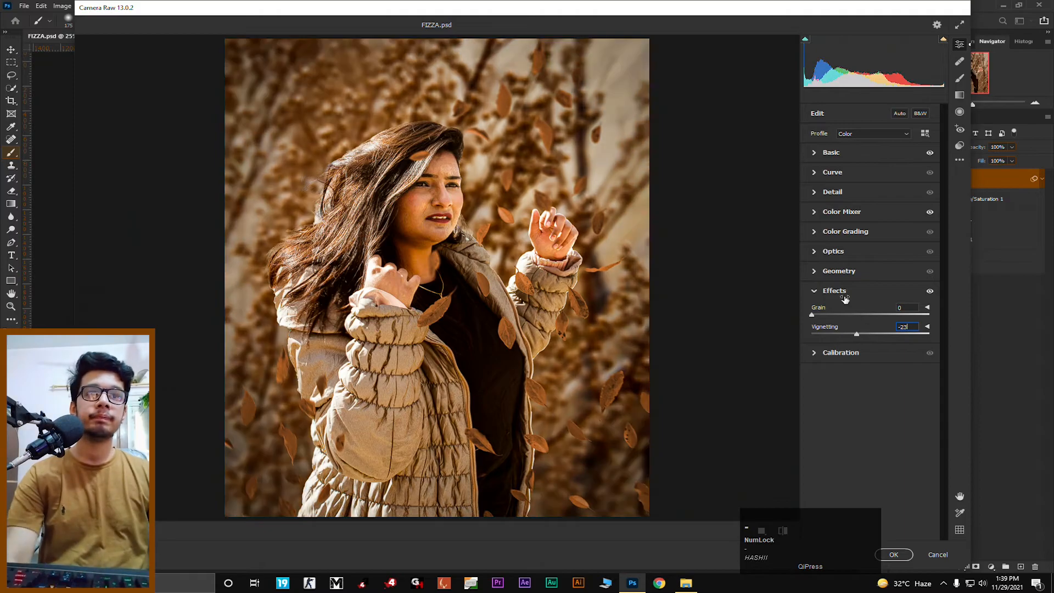
click(813, 294)
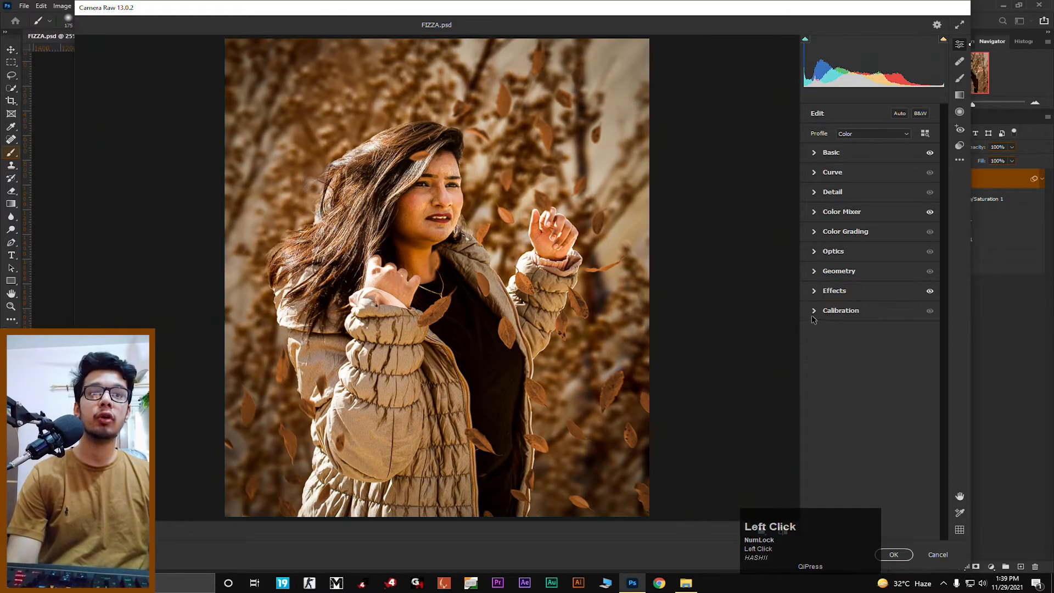
- Set the Red Primary calibration to Hue -9 and Saturation -10, and collapse the Calibration adjustments
click(813, 311)
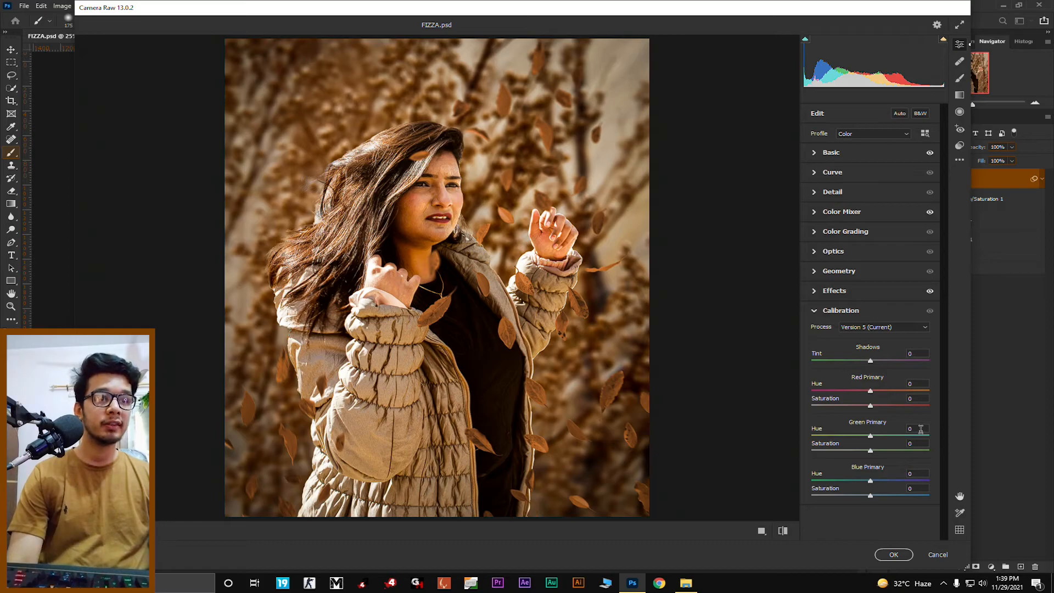
click(918, 384)
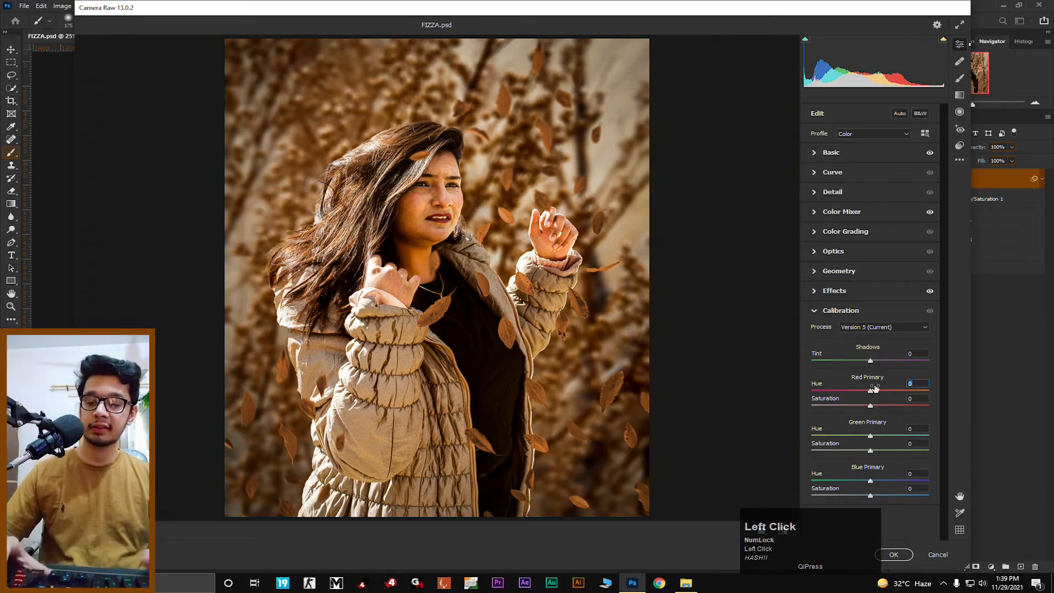
text(-9)
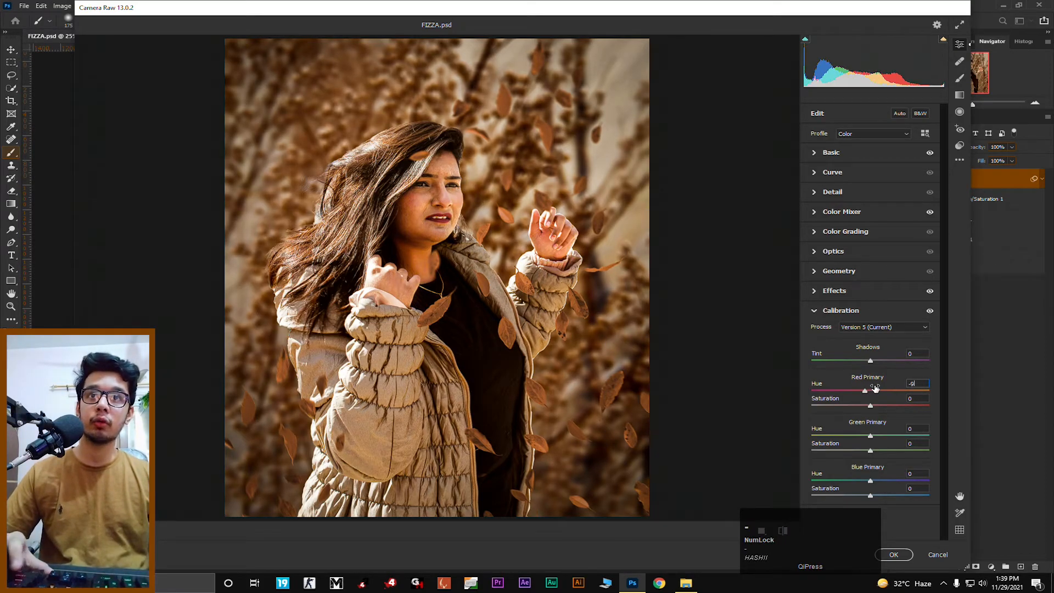
click(917, 399)
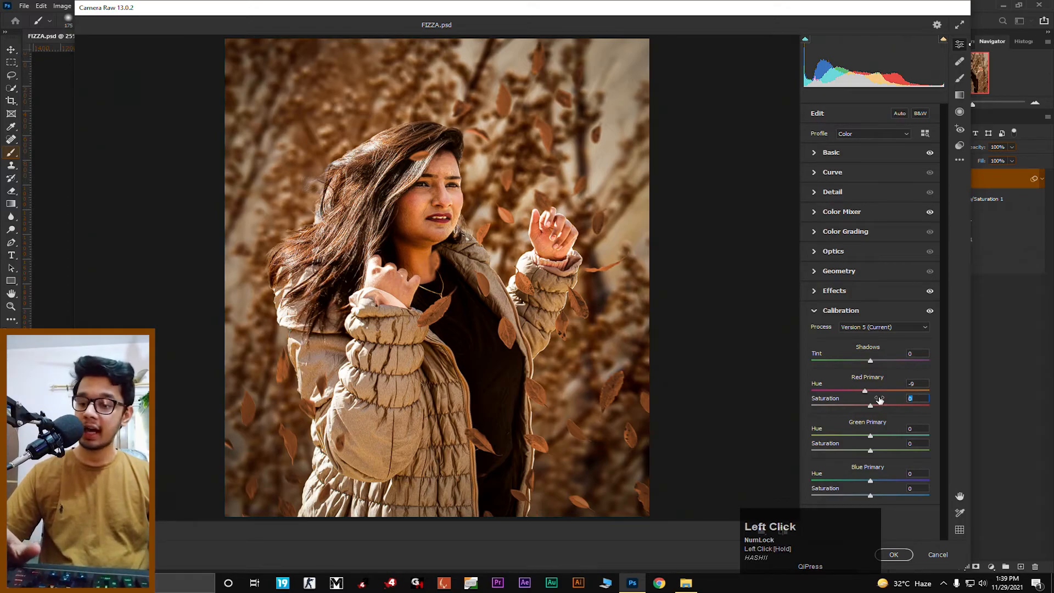
text(-10)
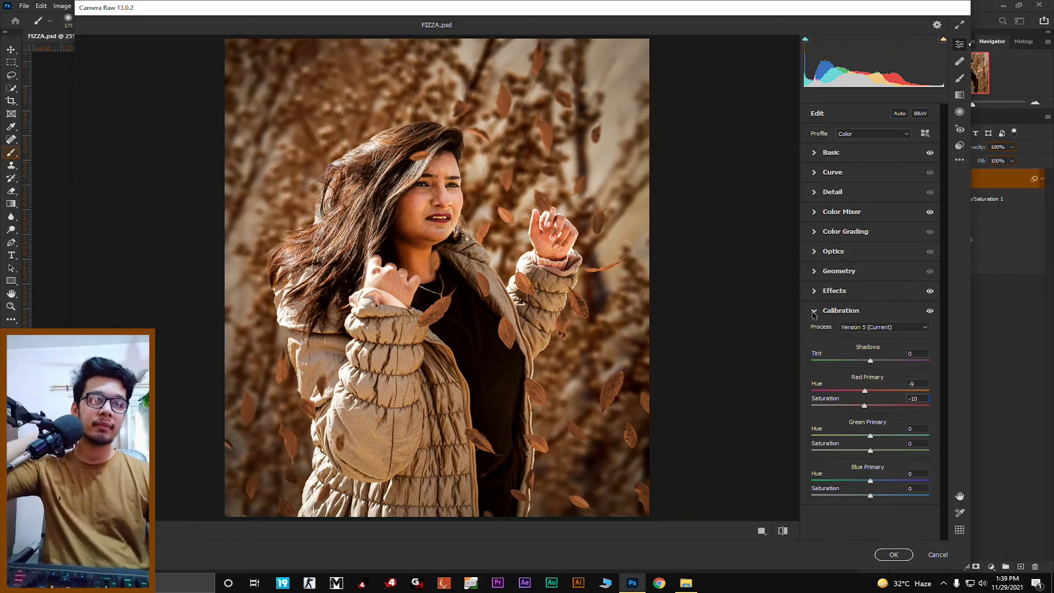
click(813, 312)
- Compare the image without the calibration and in the side-by-side before/after view, and apply the Camera Raw filter to the layer
click(930, 310)
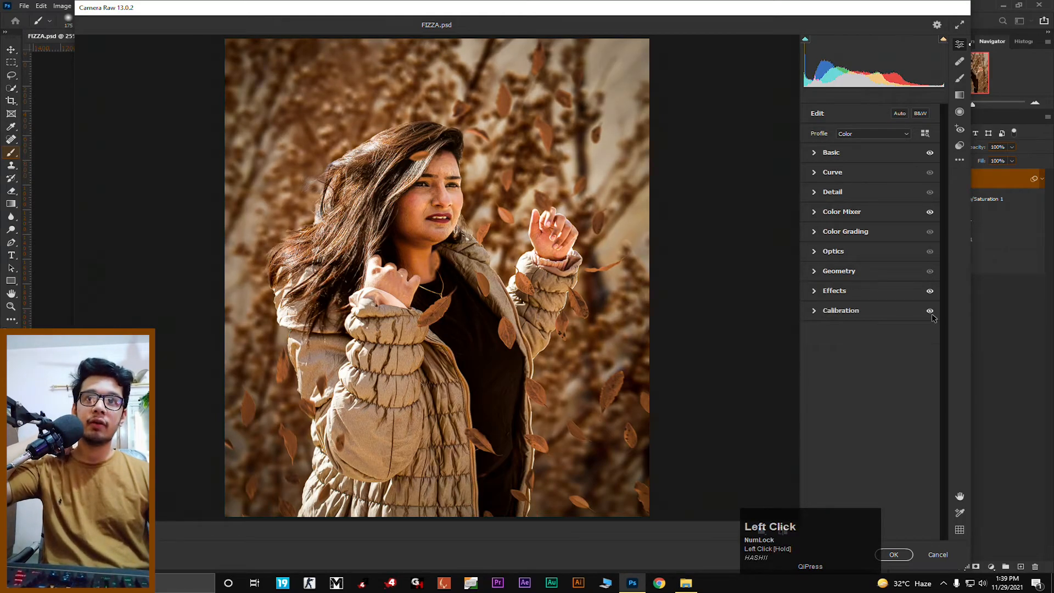
click(930, 312)
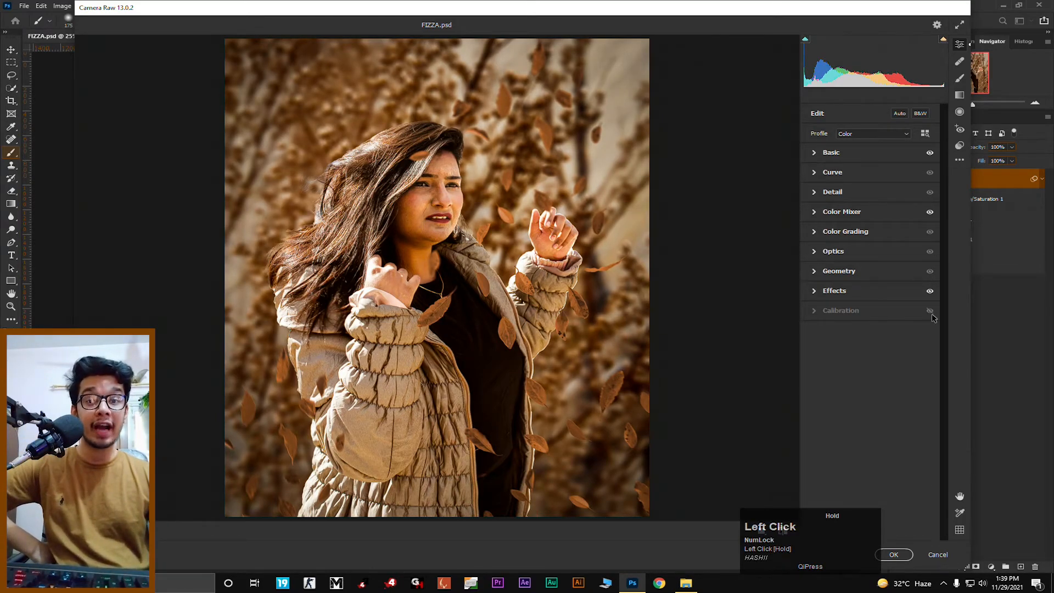
click(930, 313)
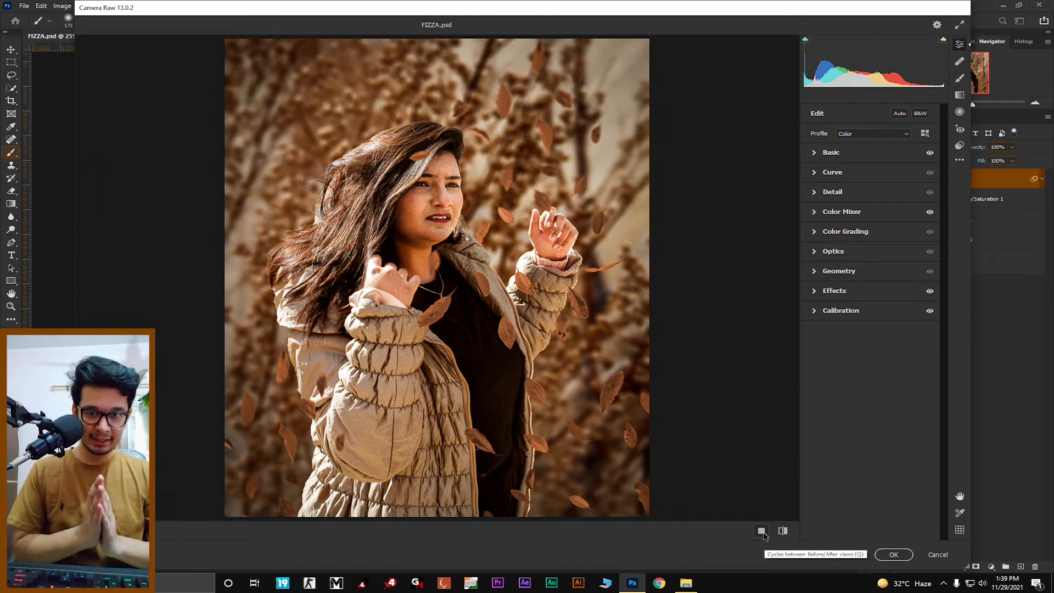
click(762, 531)
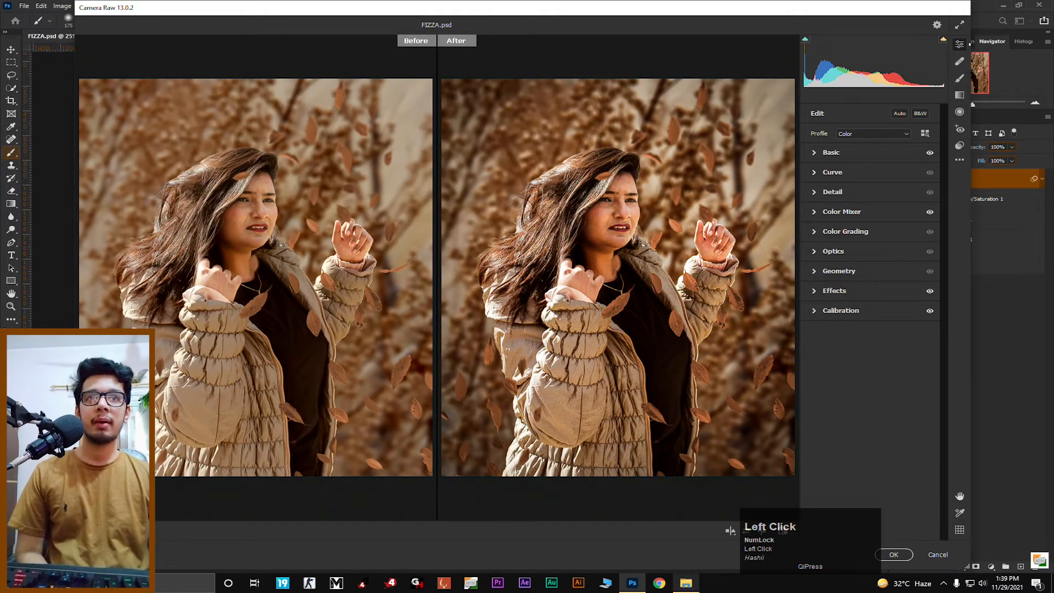
click(889, 555)
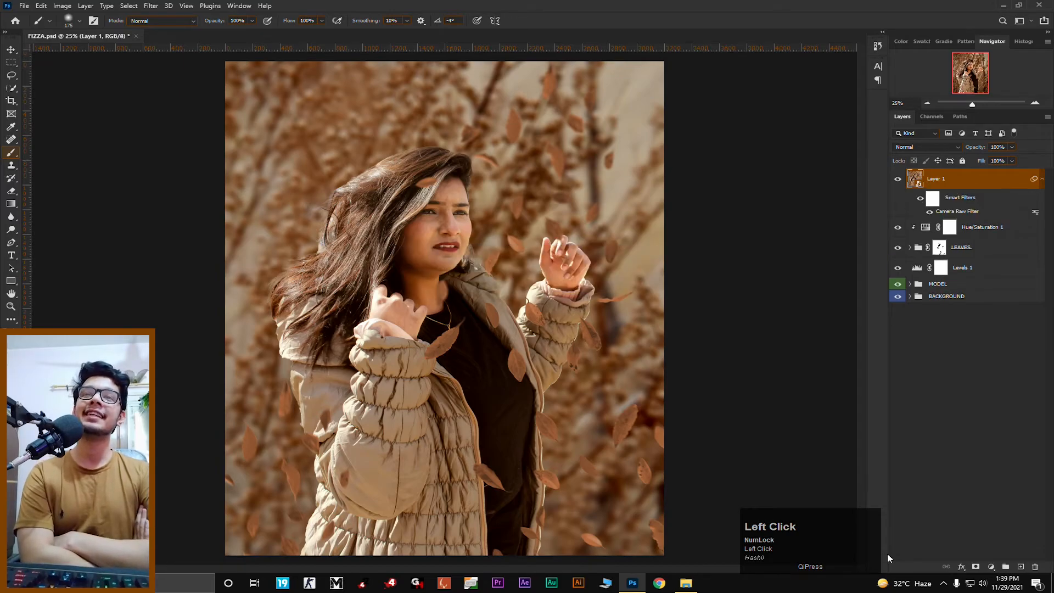